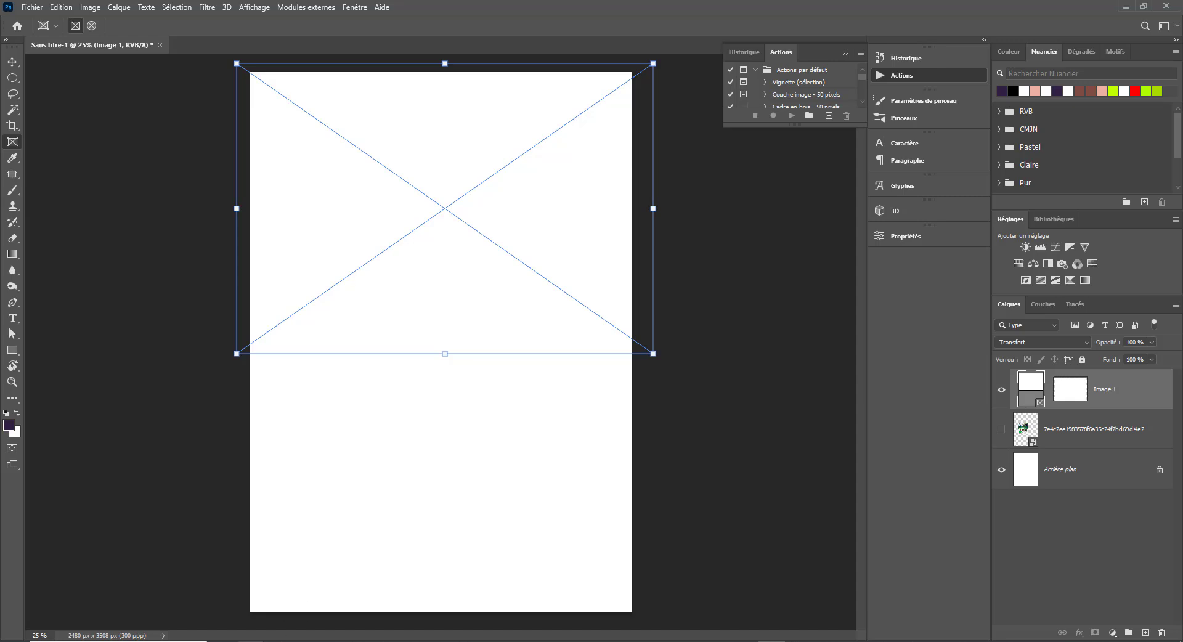
- Drag the multi-generation-family-watching-soccer-match-home photo from the IMAGES folder into the top frame
click(252, 641)
click(251, 607)
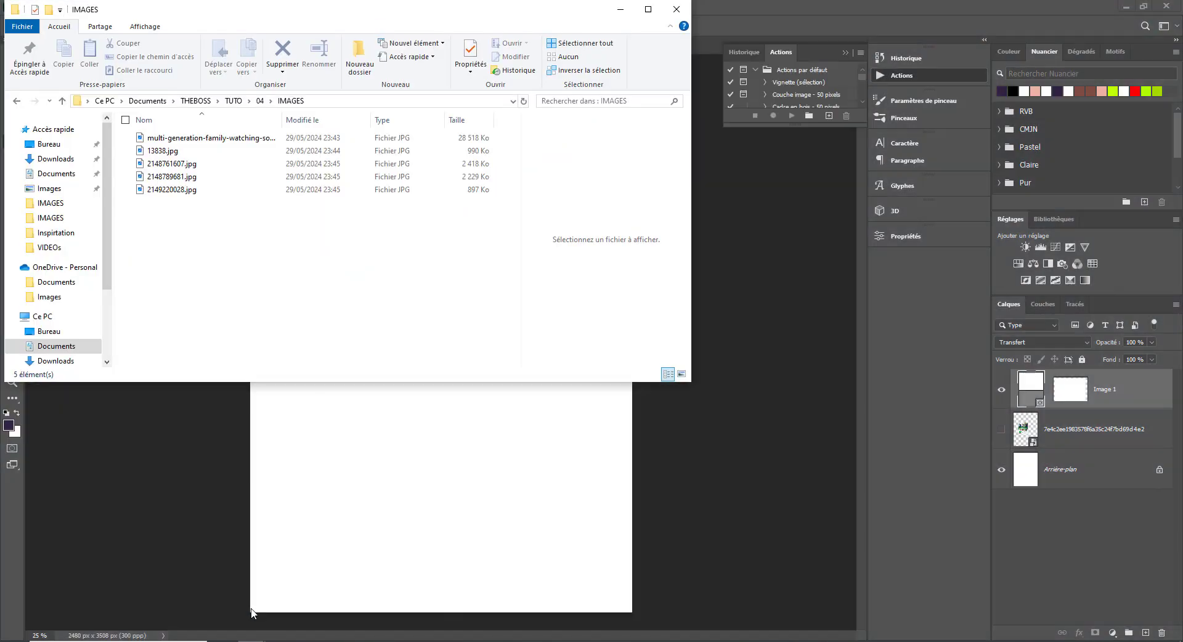
click(173, 166)
click(183, 139)
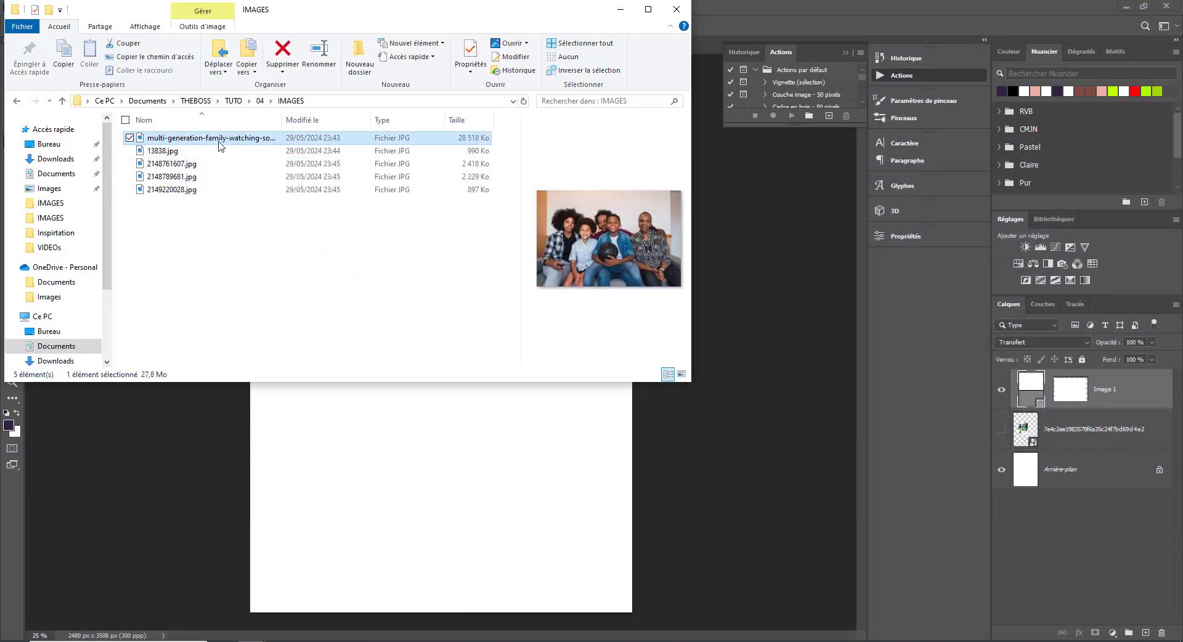
drag(218, 140, 419, 453)
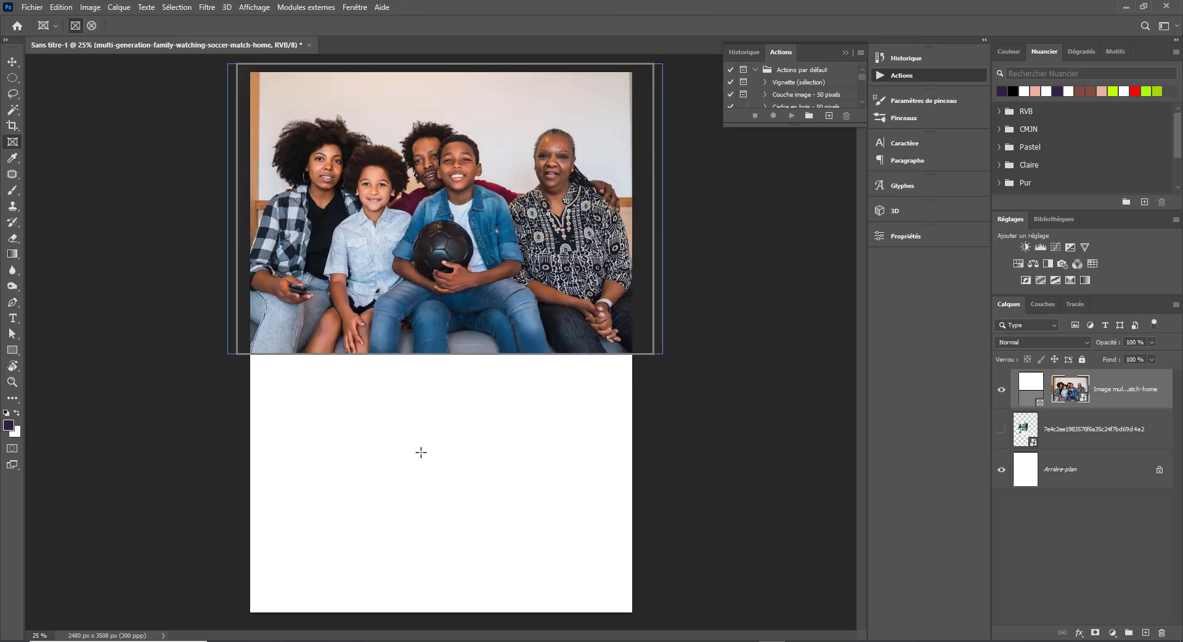
- Move the photo frame layer below 7e4c and draw a rectangle over the family photo
key(v)
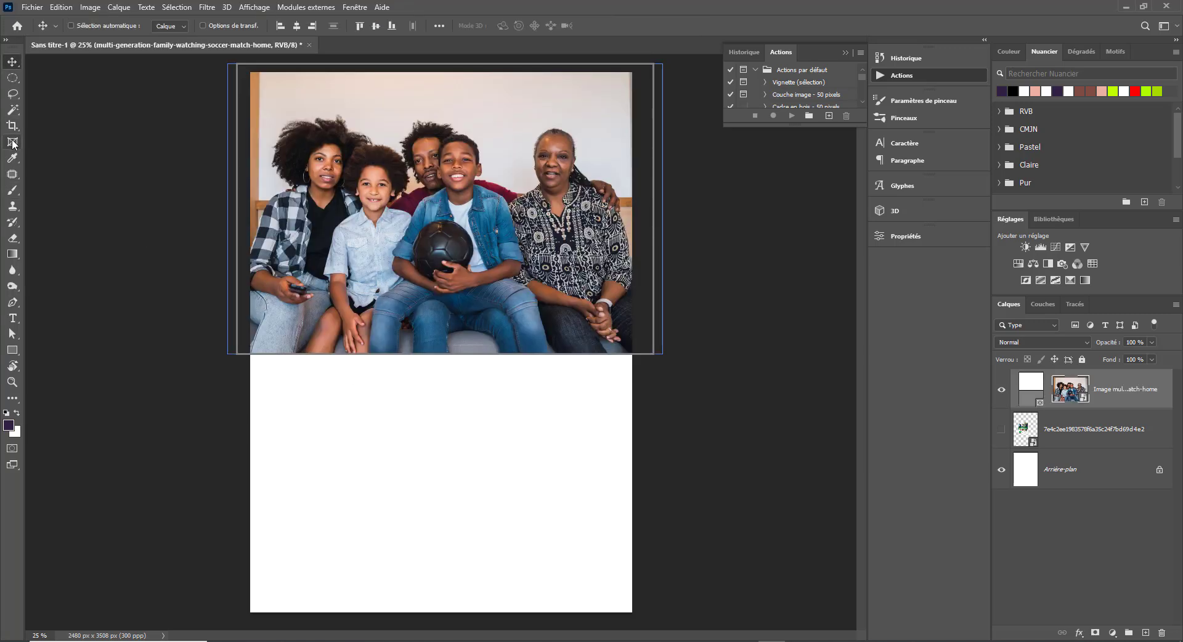
mouse_move(1069, 439)
mouse_down()
mouse_move(1066, 373)
mouse_move(1079, 445)
mouse_up()
drag(1098, 389, 1097, 447)
key(u)
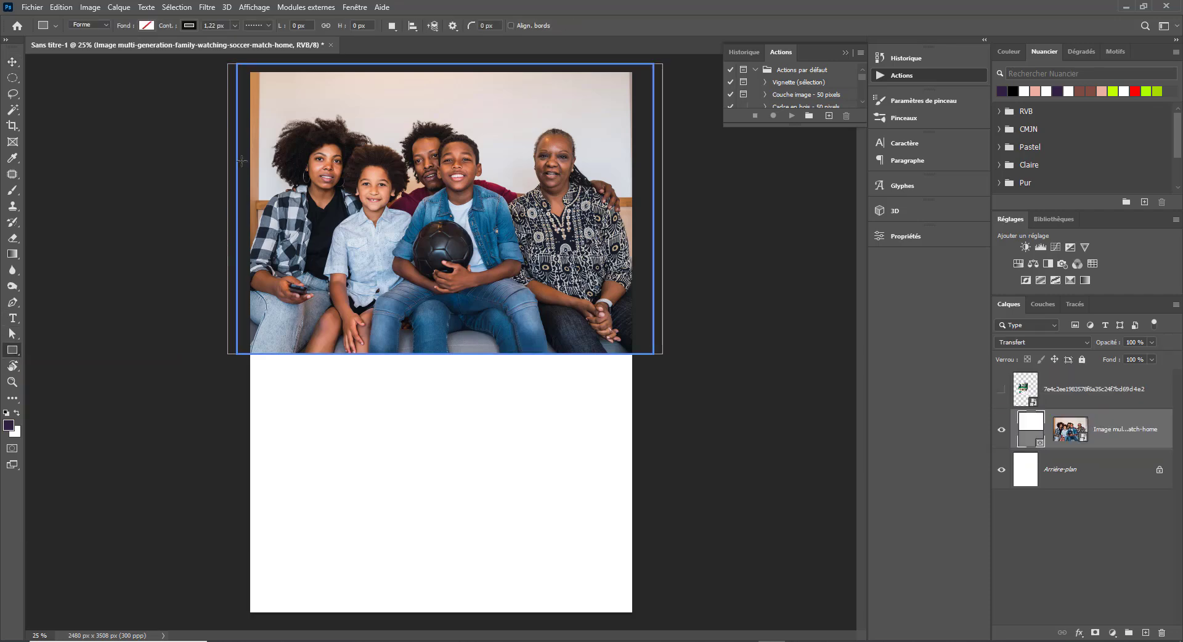
drag(237, 121, 653, 354)
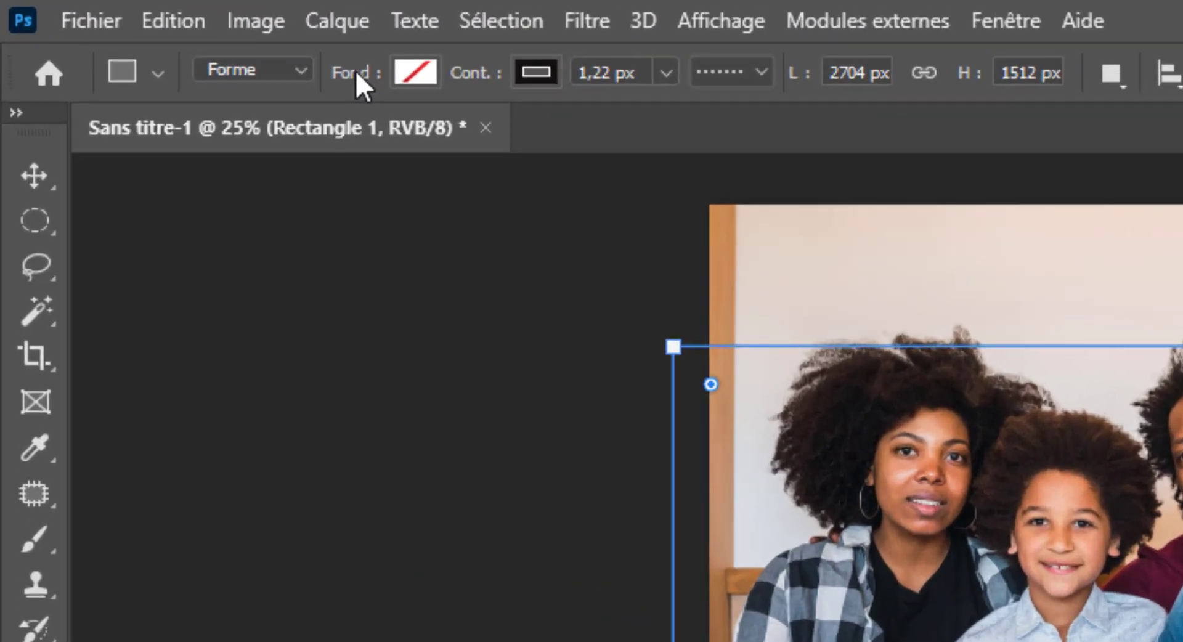
- Fill Rectangle 1 with a green-to-white gradient in Produit mode and add a layer mask
click(146, 25)
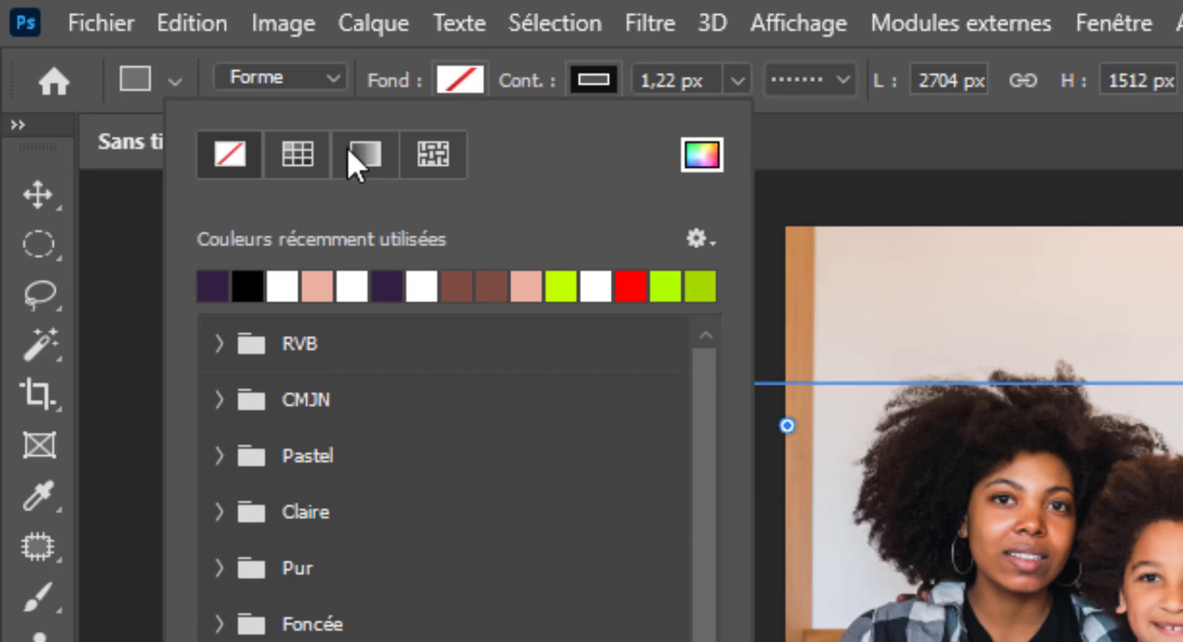
click(363, 154)
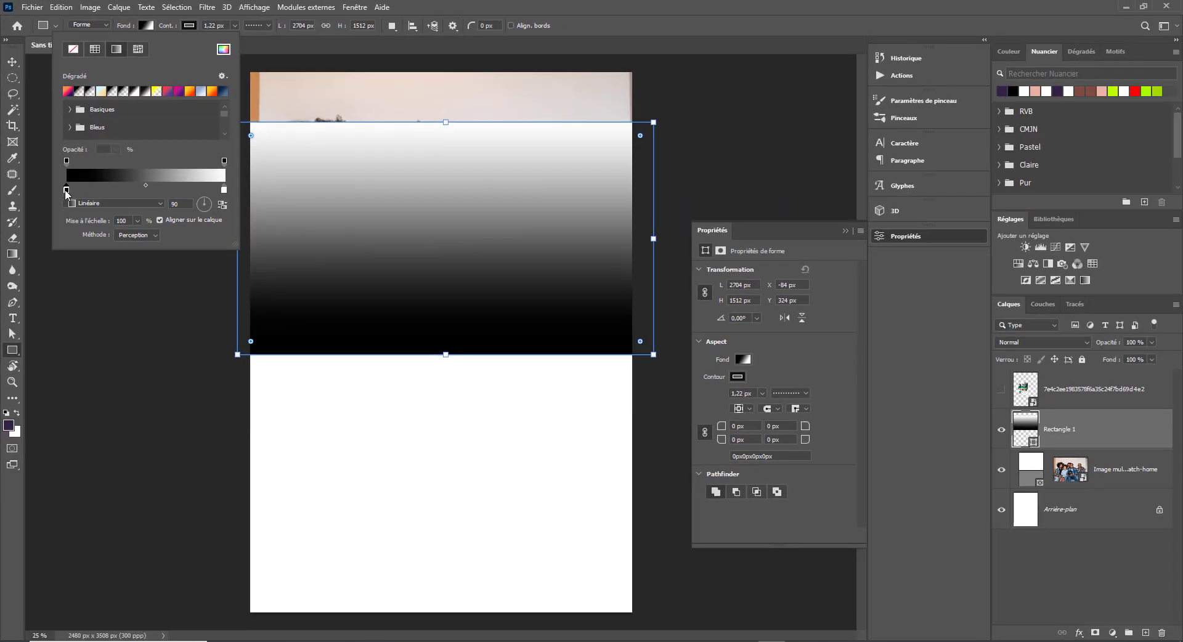
double_click(66, 191)
drag(497, 393, 496, 381)
drag(479, 363, 493, 350)
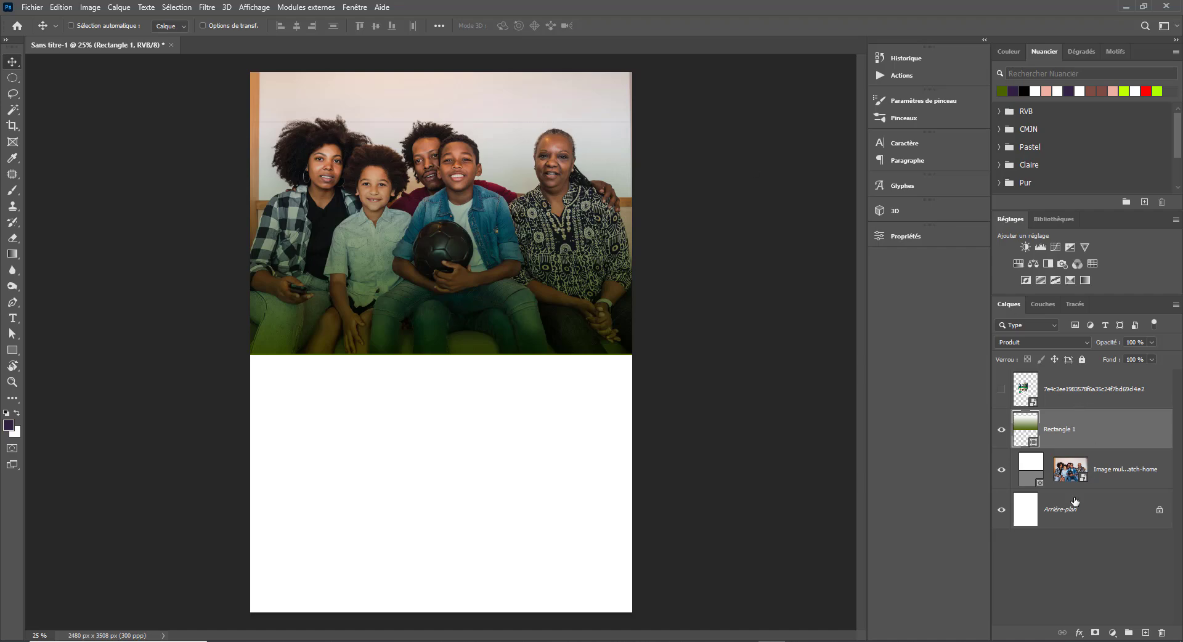
click(1095, 632)
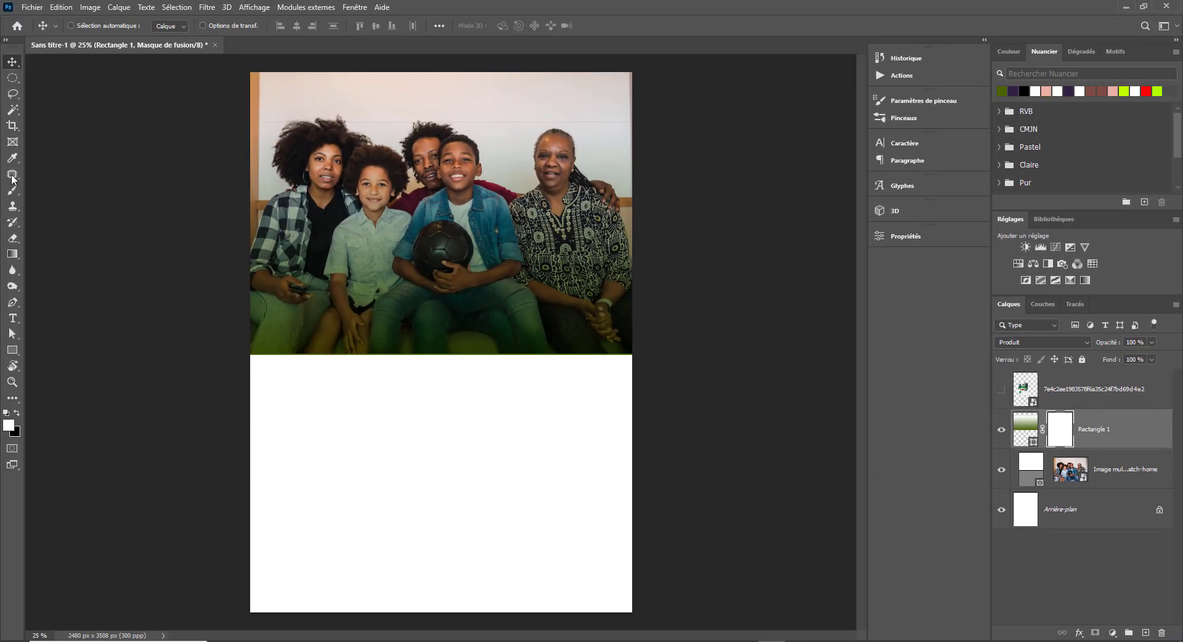
- Paint a linear gradient on Rectangle 1's mask so the green tint fades upward
click(12, 254)
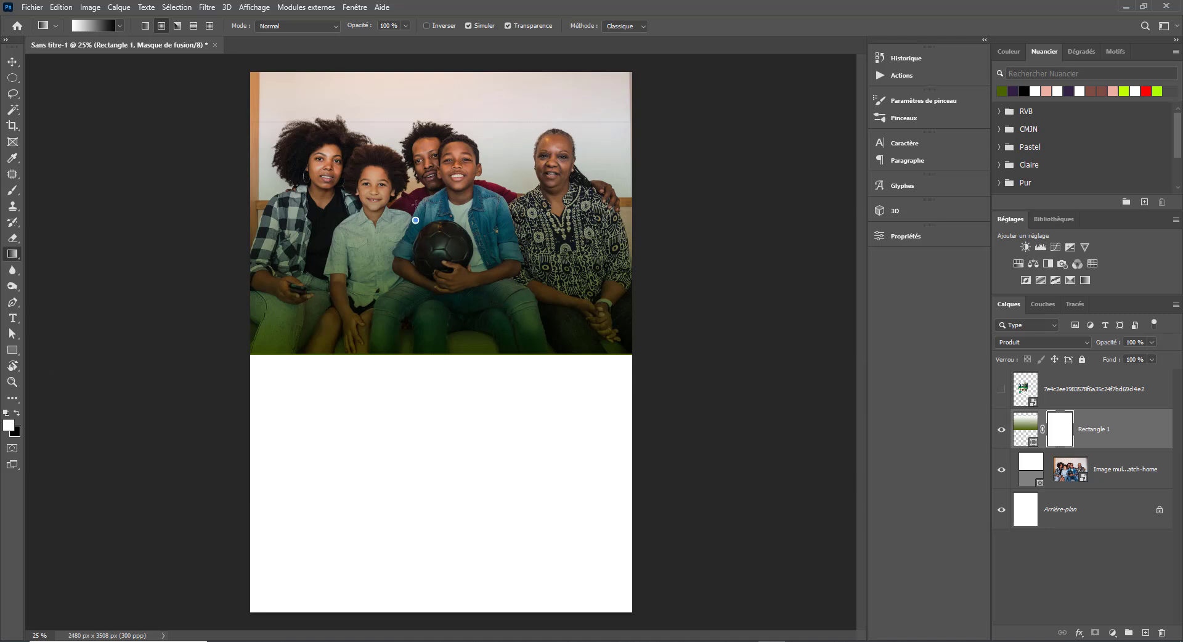
drag(427, 216, 431, 327)
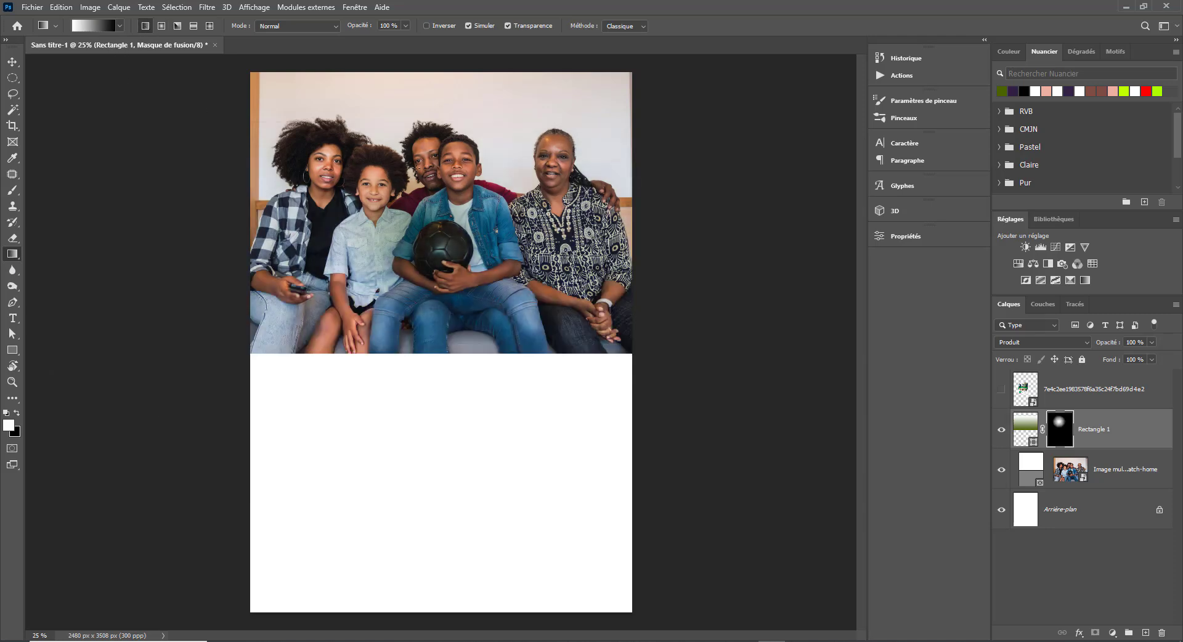
drag(357, 203, 356, 115)
drag(430, 297, 457, 283)
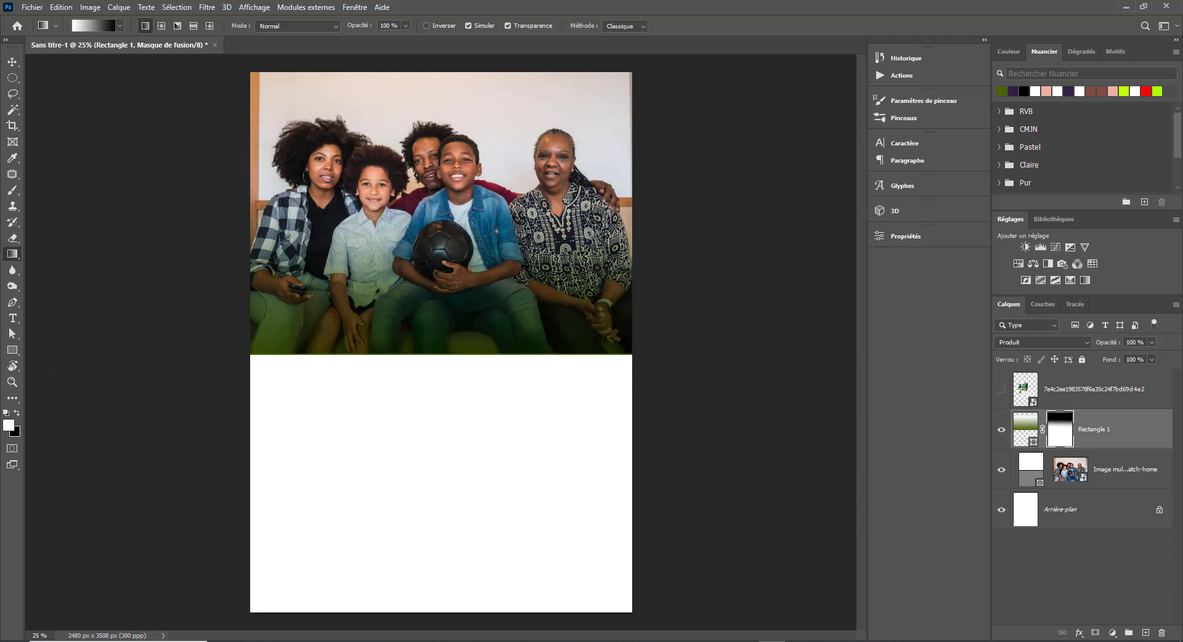
- Duplicate the Rectangle 1 layer with Ctrl+J
click(1002, 391)
click(1001, 392)
key(ctrl+2)
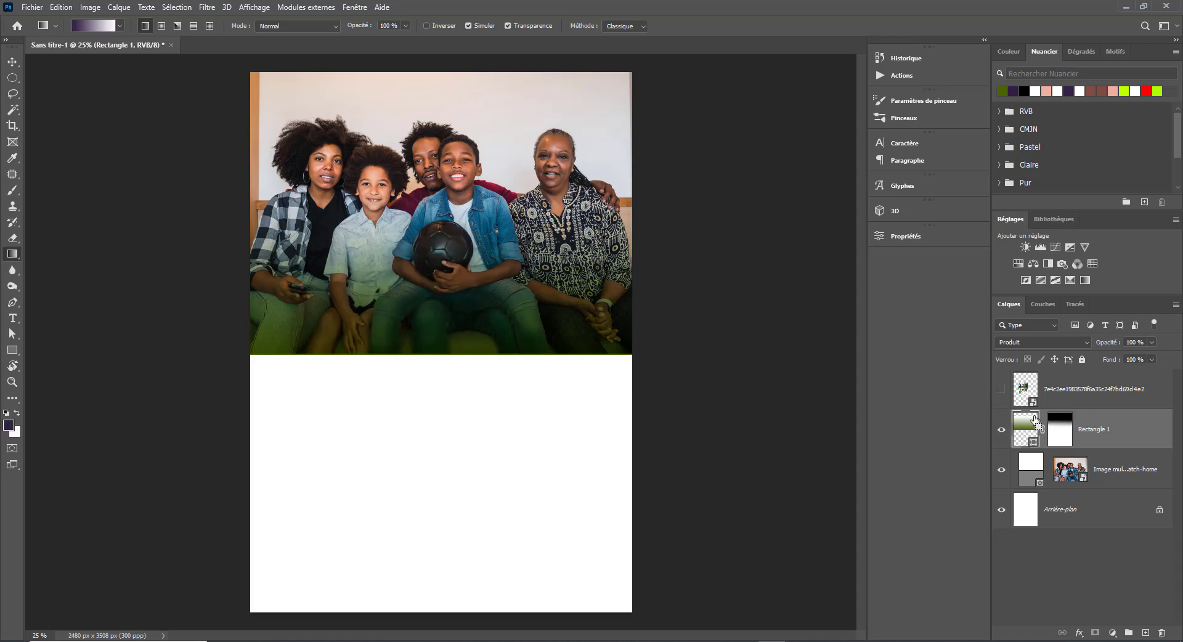
key(ctrl+j)
- Set Rectangle 1 copie's blend mode to Incrustation after trying Éclaircir
click(1078, 343)
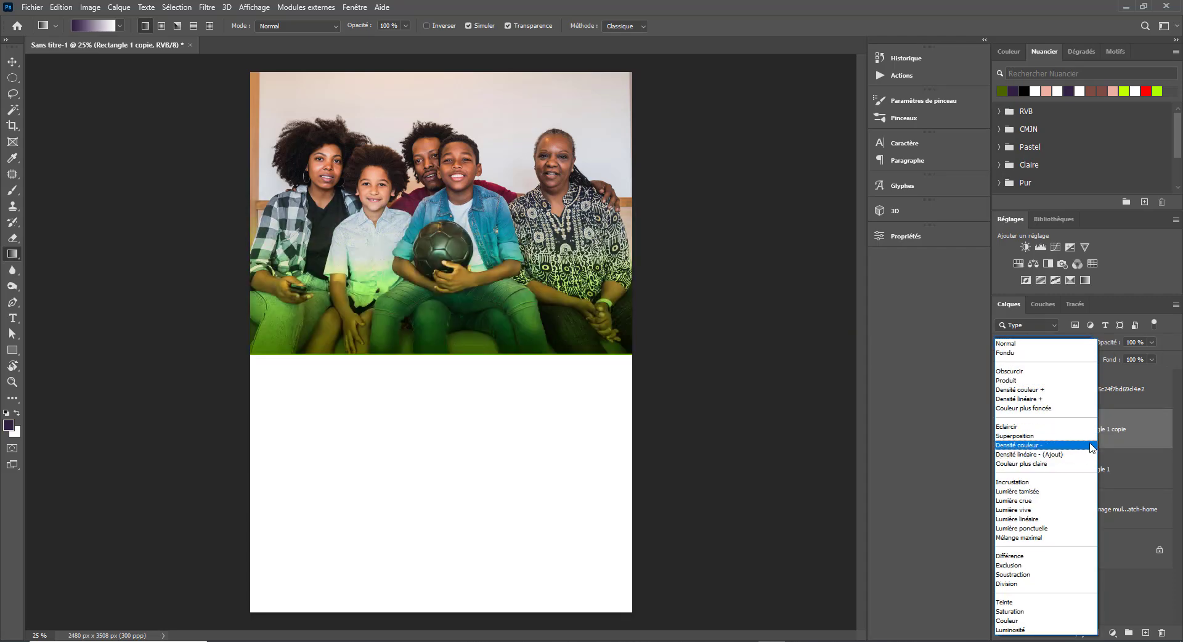
click(1096, 424)
click(1081, 345)
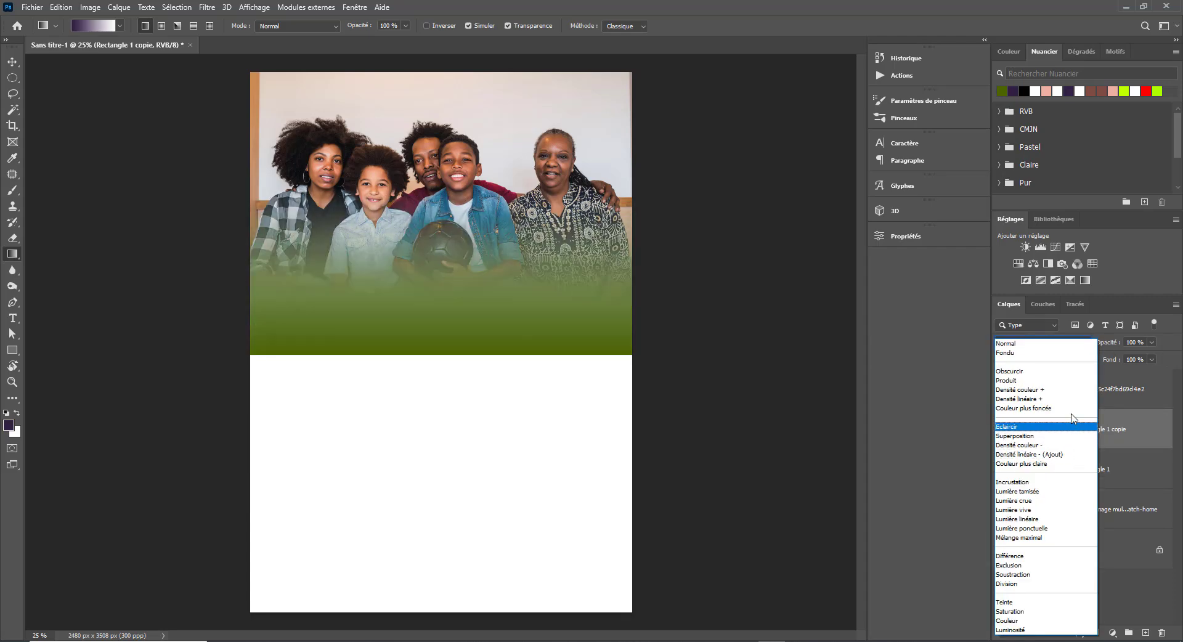
click(1077, 483)
key(v)
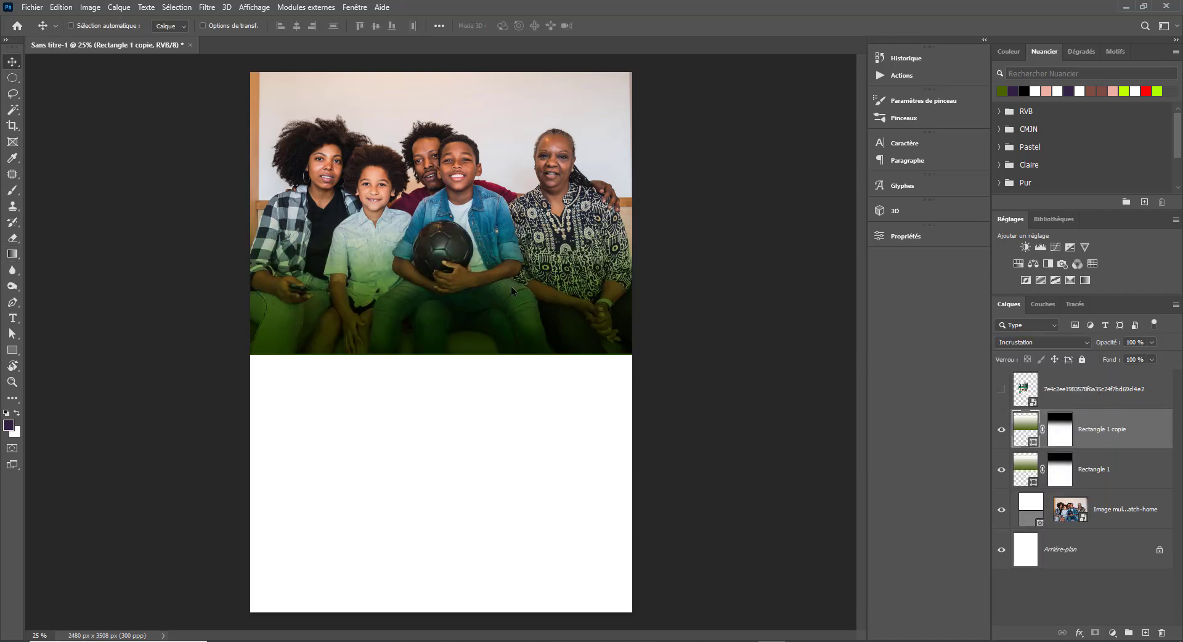
click(1002, 390)
click(1002, 390)
click(1003, 390)
click(1003, 391)
key(k)
drag(314, 381, 404, 520)
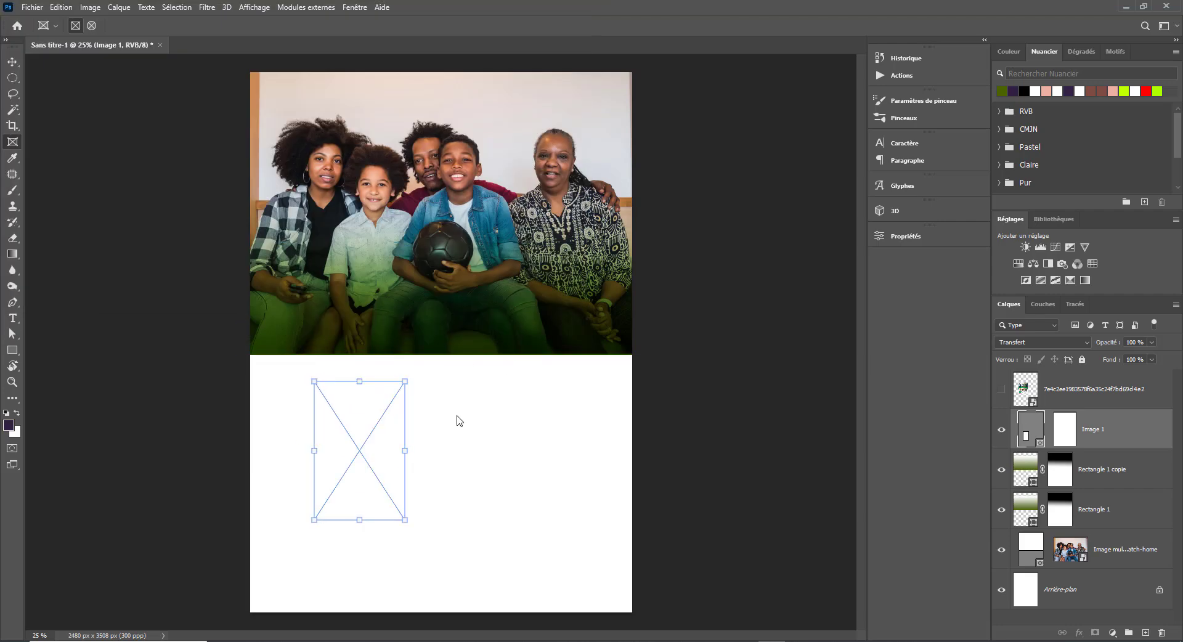
key(ctrl+z)
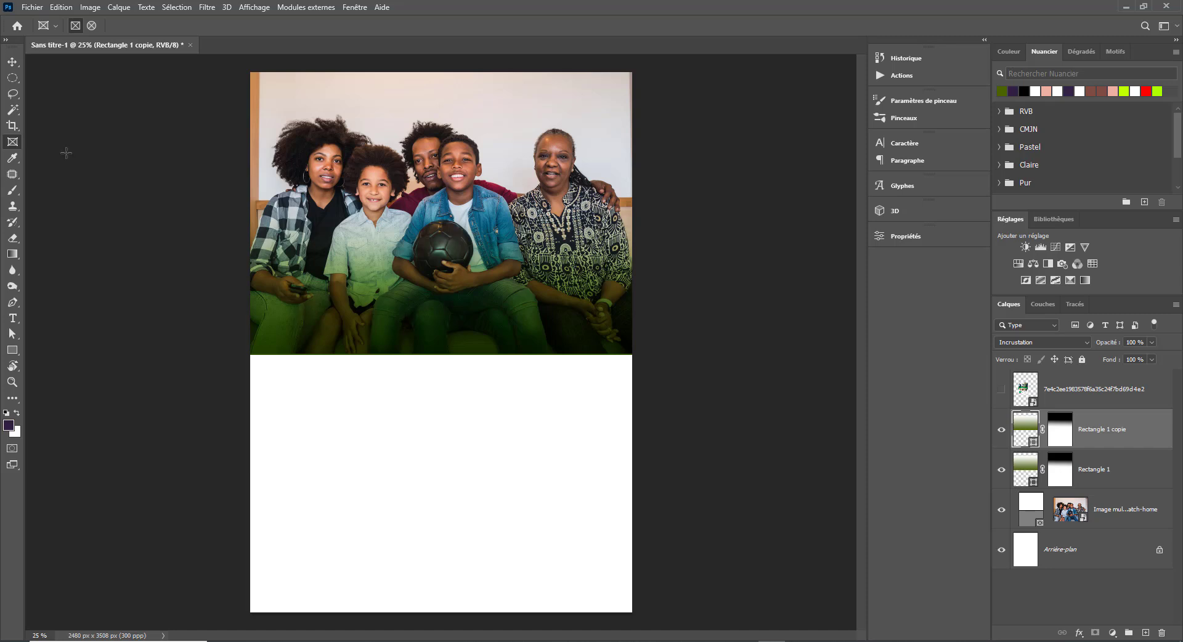
- Draw an image frame below the photo's left side and copy it into a row of four
drag(198, 112, 504, 401)
key(ctrl+z)
drag(305, 381, 396, 512)
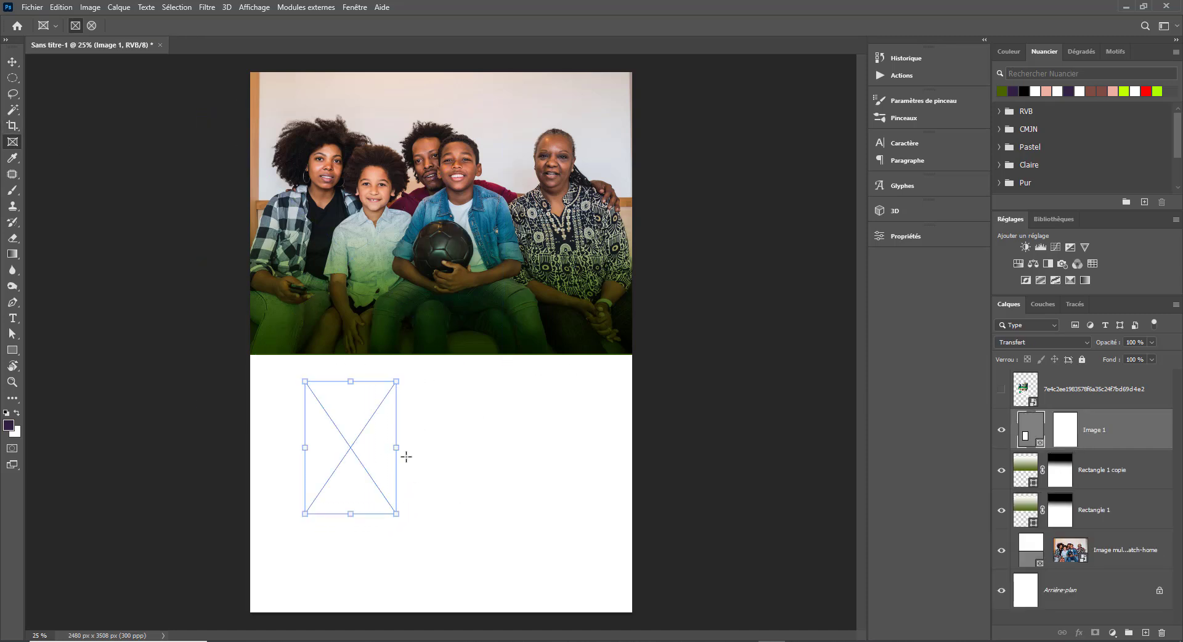
key(v)
drag(353, 454, 581, 470)
drag(580, 471, 696, 472)
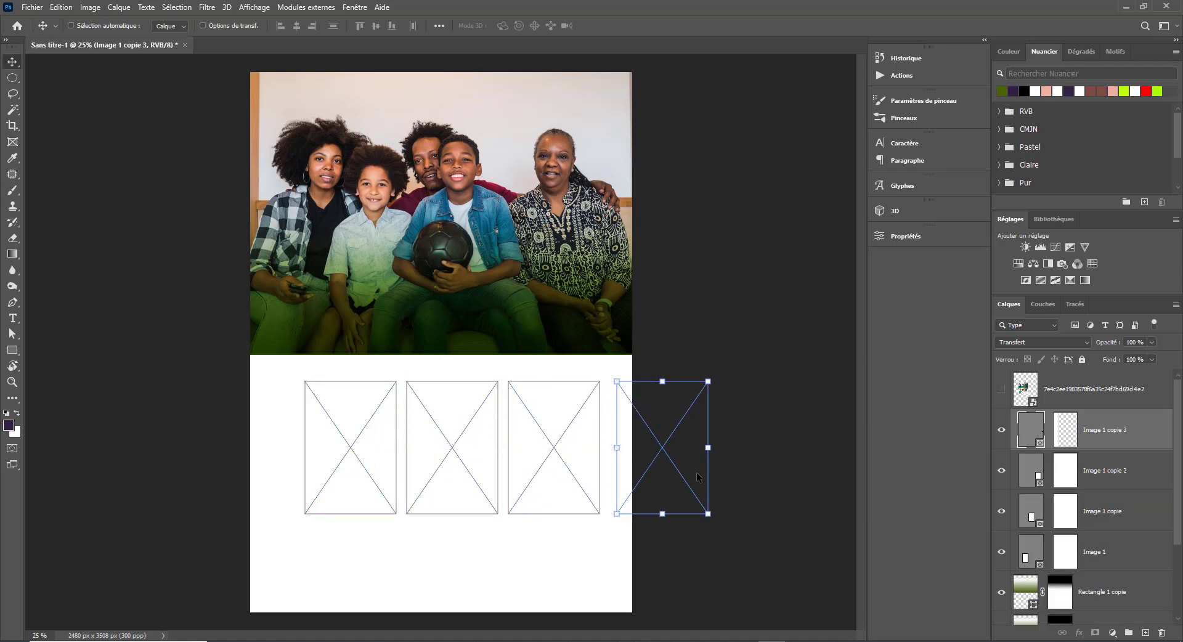
drag(639, 495, 630, 494)
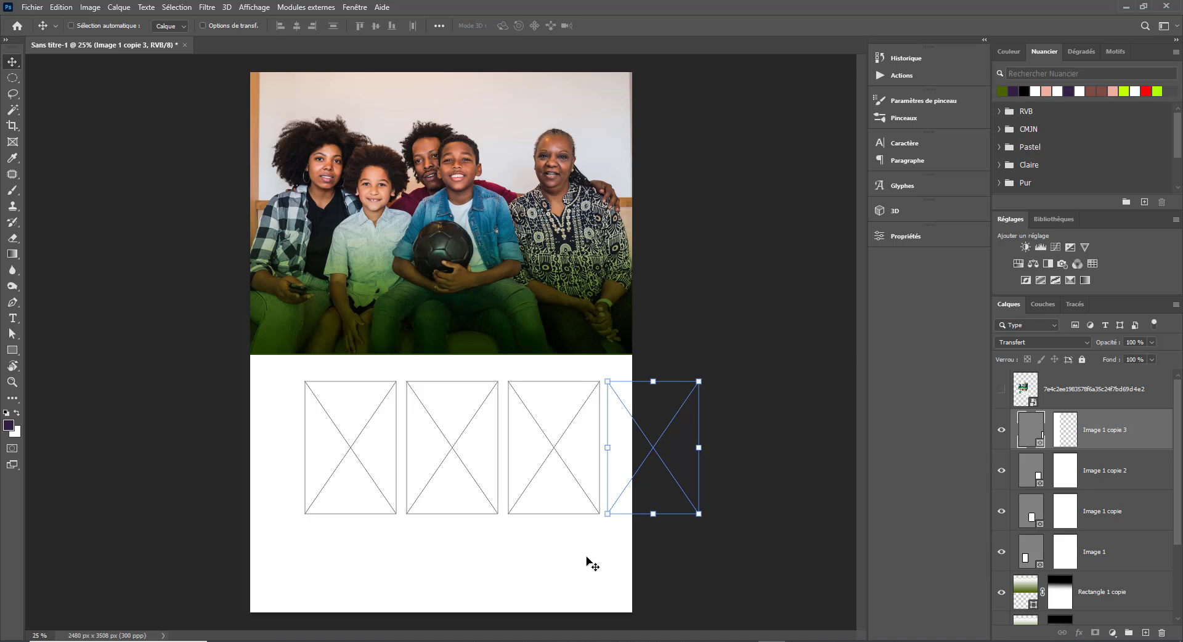
mouse_move(587, 557)
mouse_down()
mouse_move(582, 547)
mouse_move(597, 556)
mouse_up()
drag(630, 480, 501, 419)
- Resize all four frames together with Free Transform so they match in size
shift+click(1115, 557)
key(ctrl+t)
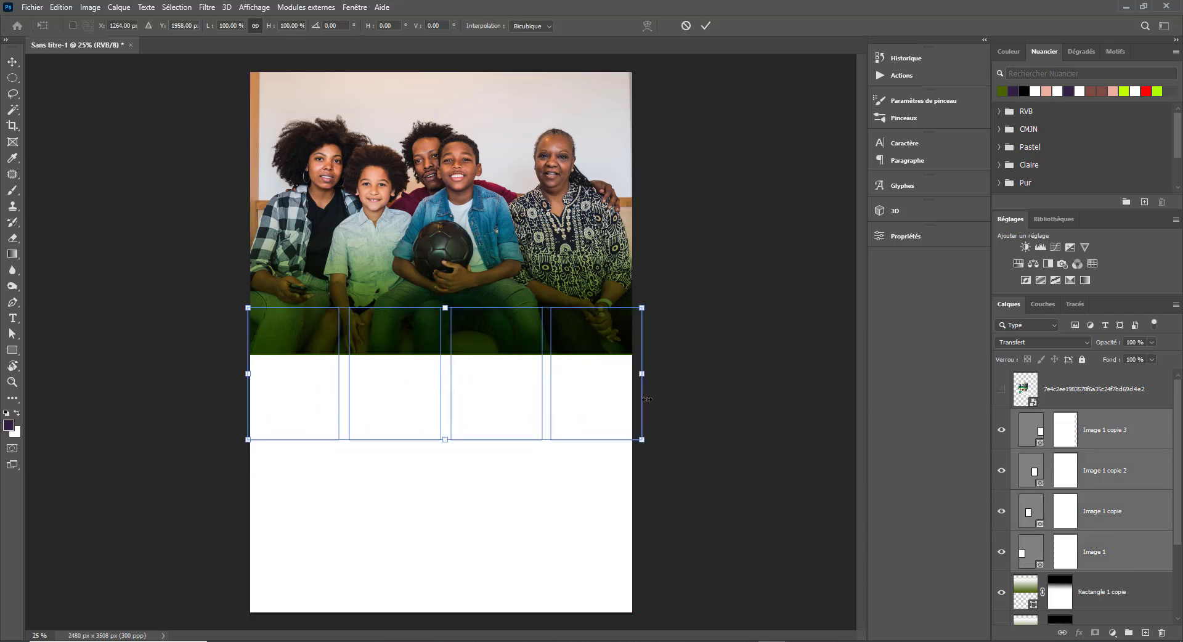
drag(647, 399, 568, 385)
drag(412, 444, 415, 430)
drag(248, 367, 255, 367)
drag(364, 378, 406, 375)
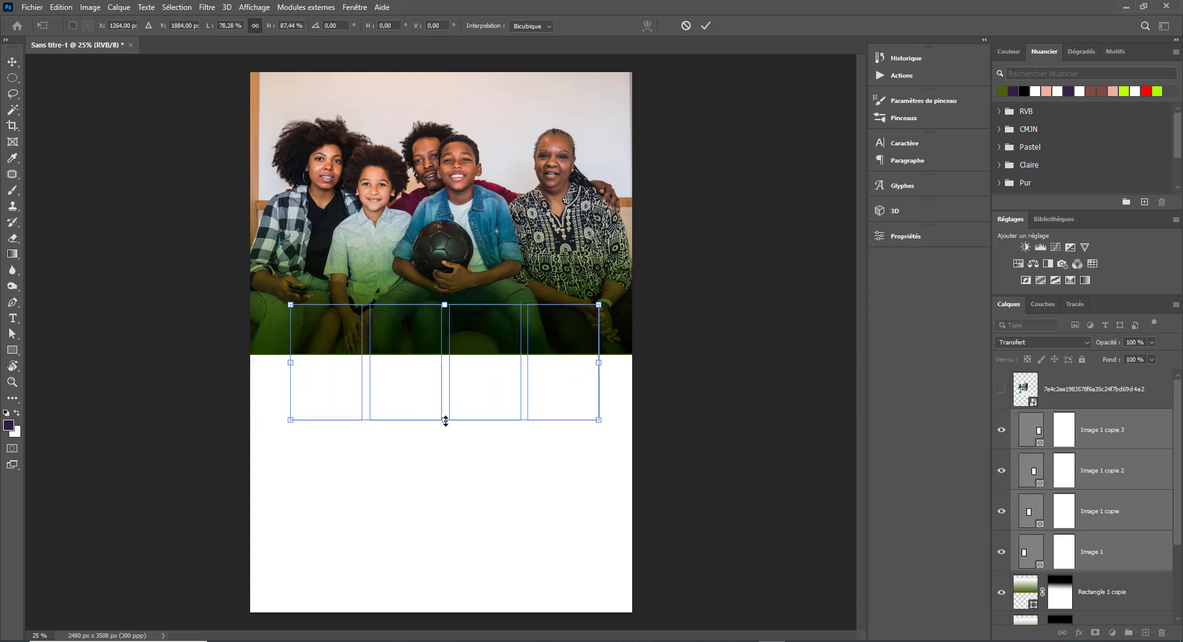
drag(445, 421, 446, 440)
drag(290, 372, 284, 372)
key(Return)
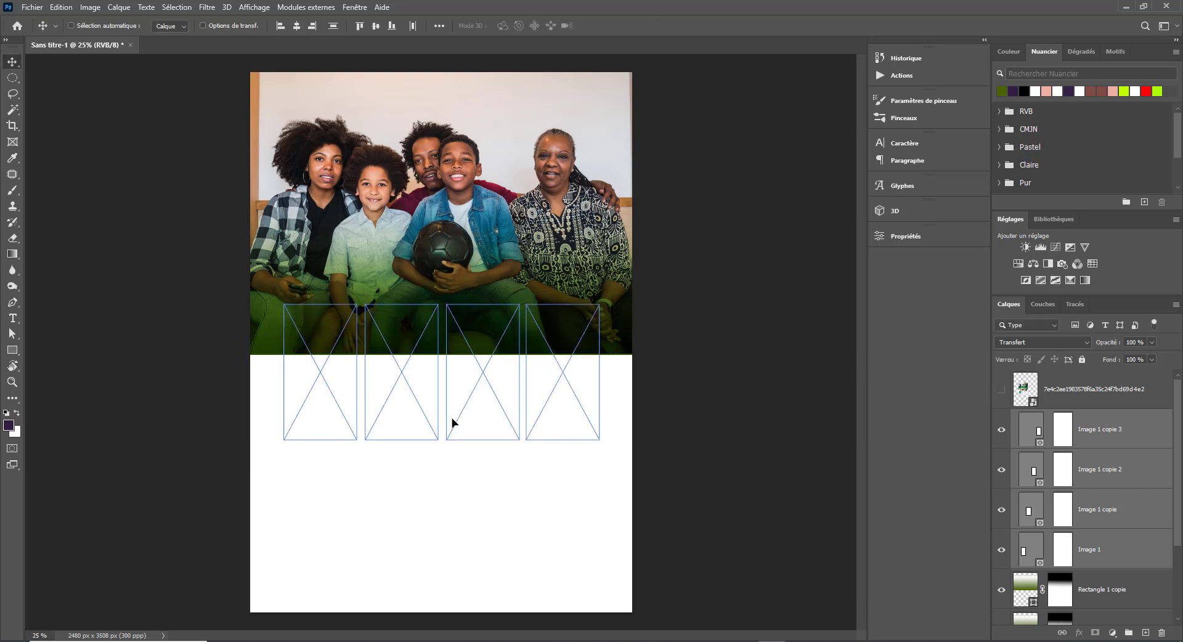
- Draw a rectangular marquee selection around the four photo frames
click(1141, 593)
scroll(1141, 616, down, 2)
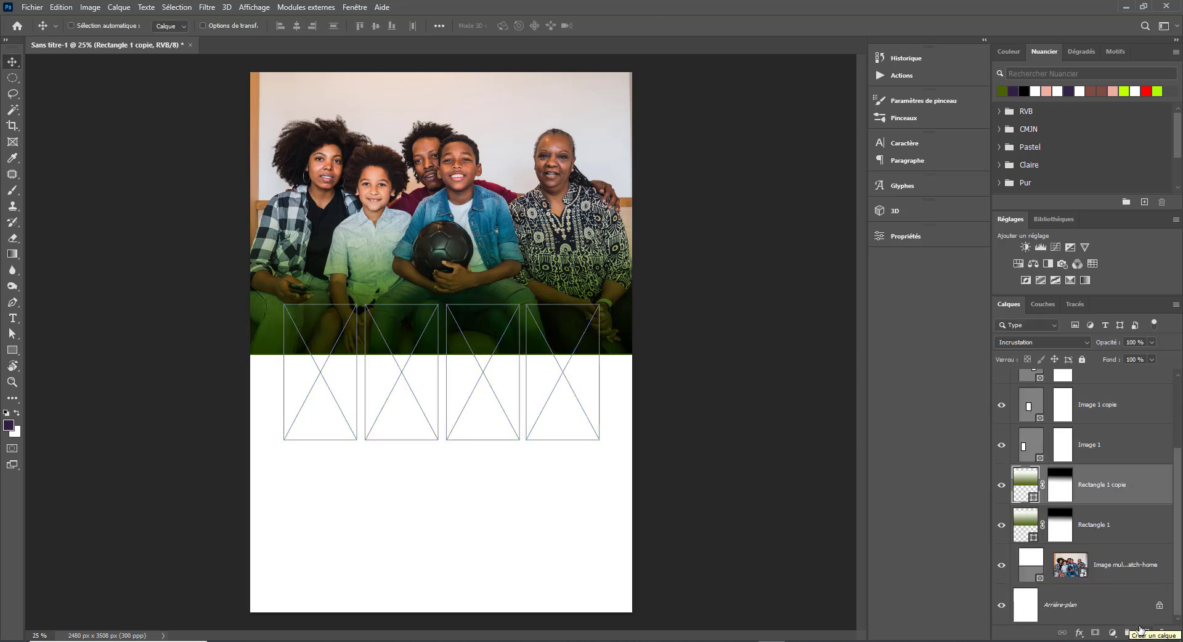
click(1113, 604)
click(1102, 476)
scroll(1039, 434, up, 1)
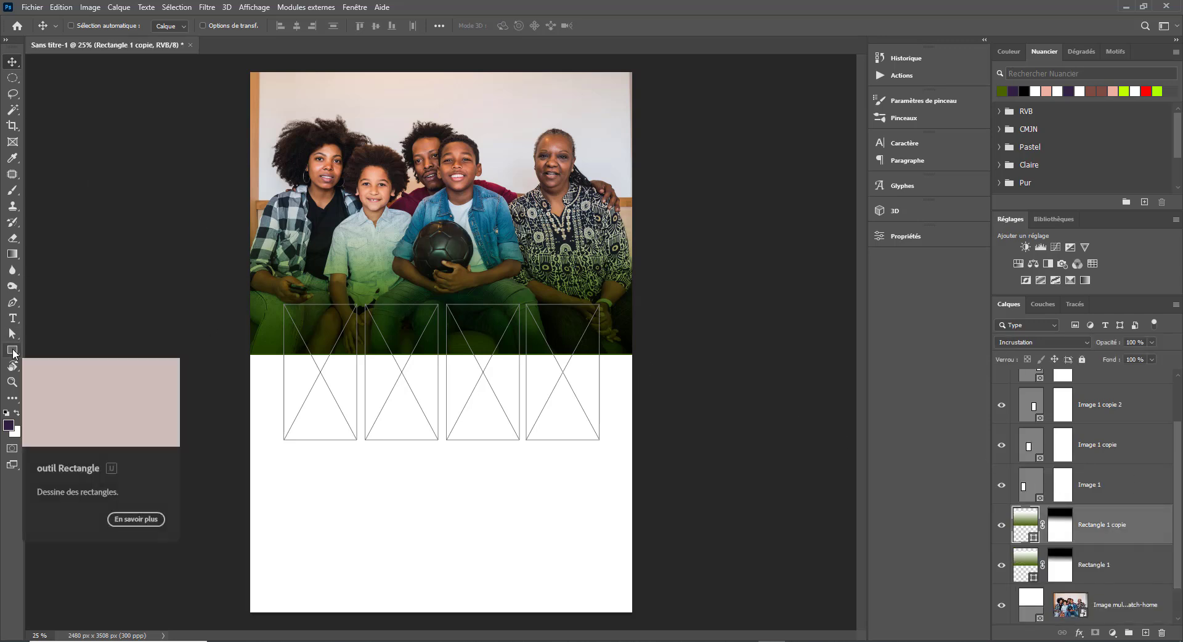
drag(13, 78, 72, 90)
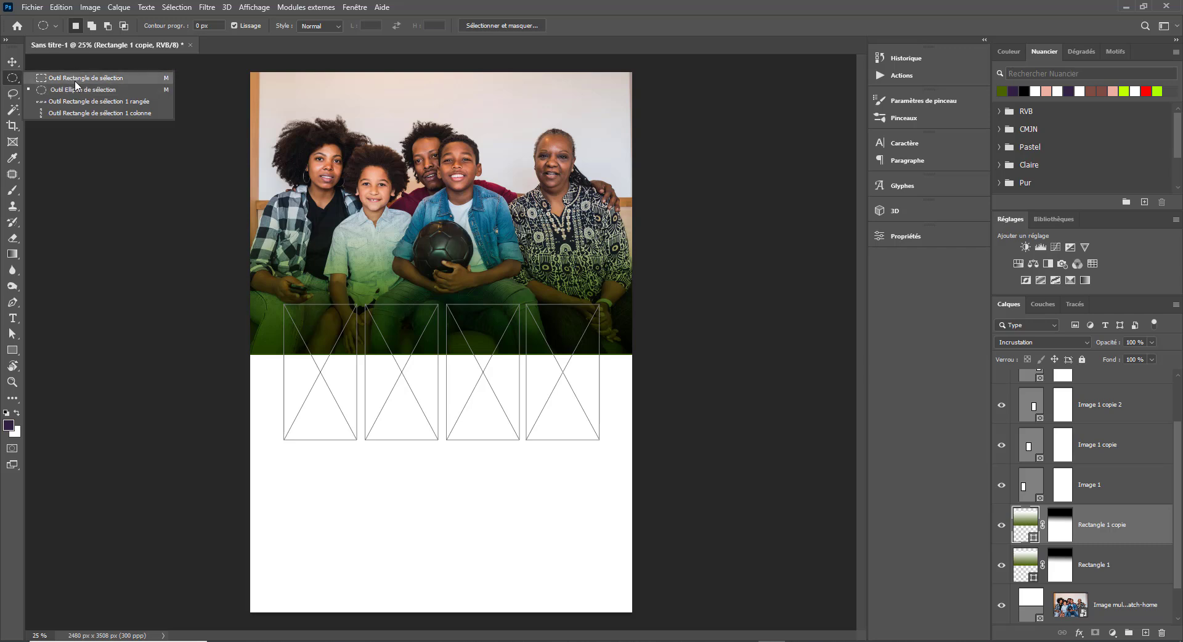
click(73, 80)
drag(275, 292, 617, 455)
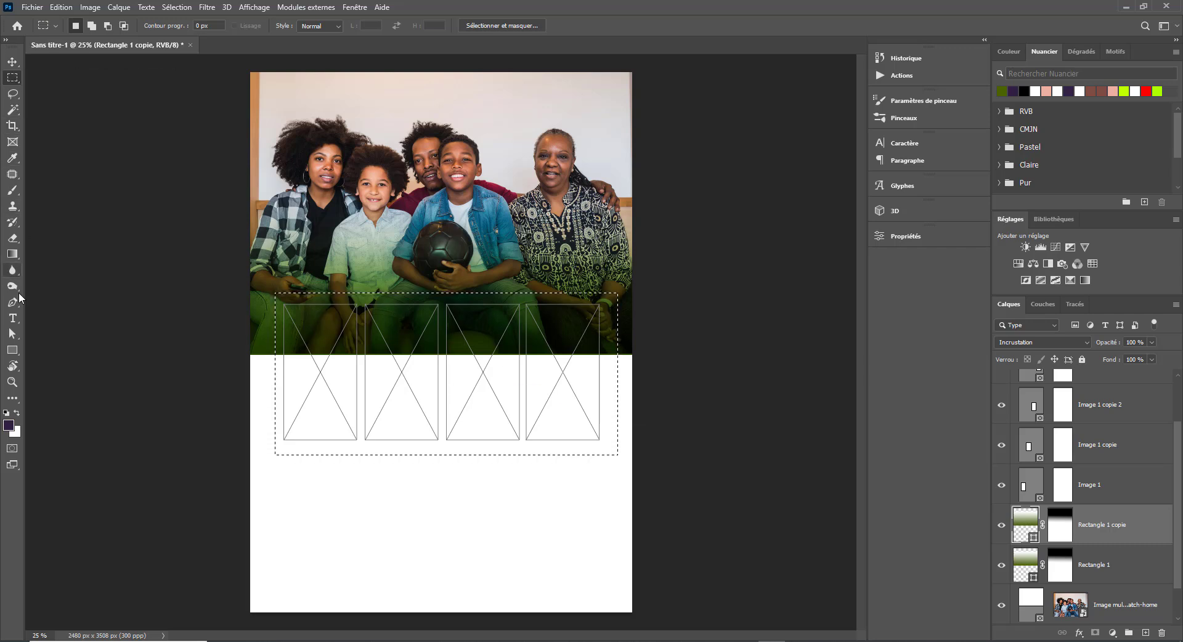
- Set the foreground to white, add a new layer and try filling the selection white
drag(13, 254, 64, 270)
click(65, 269)
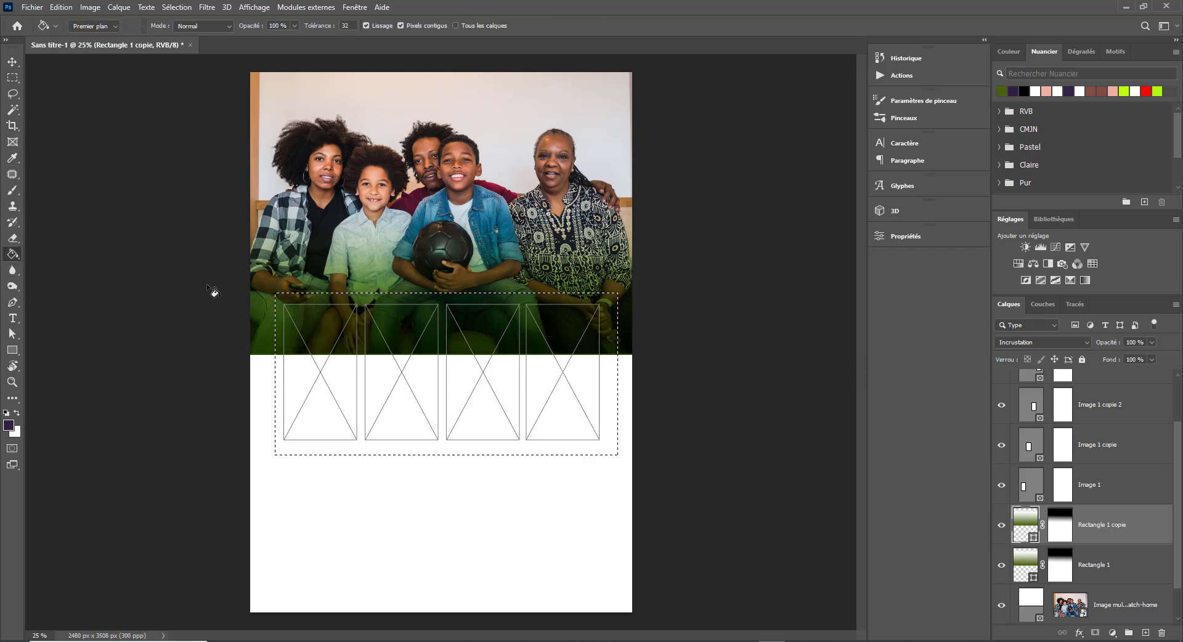
click(9, 425)
click(326, 257)
key(Return)
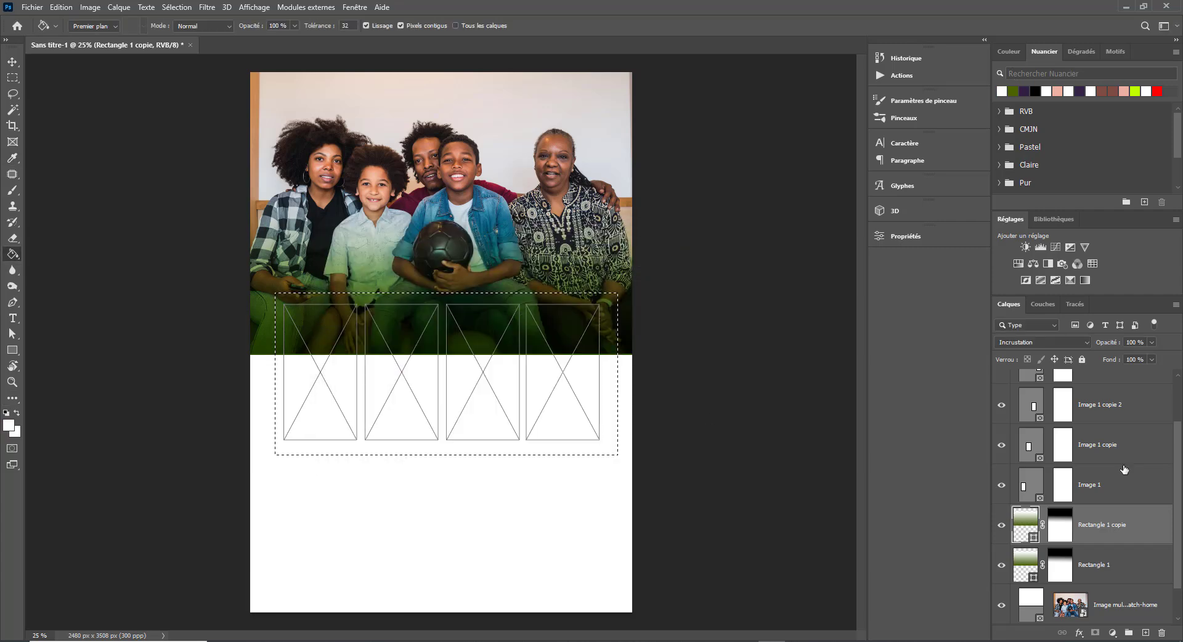
key(ctrl+shift+alt+n)
click(344, 445)
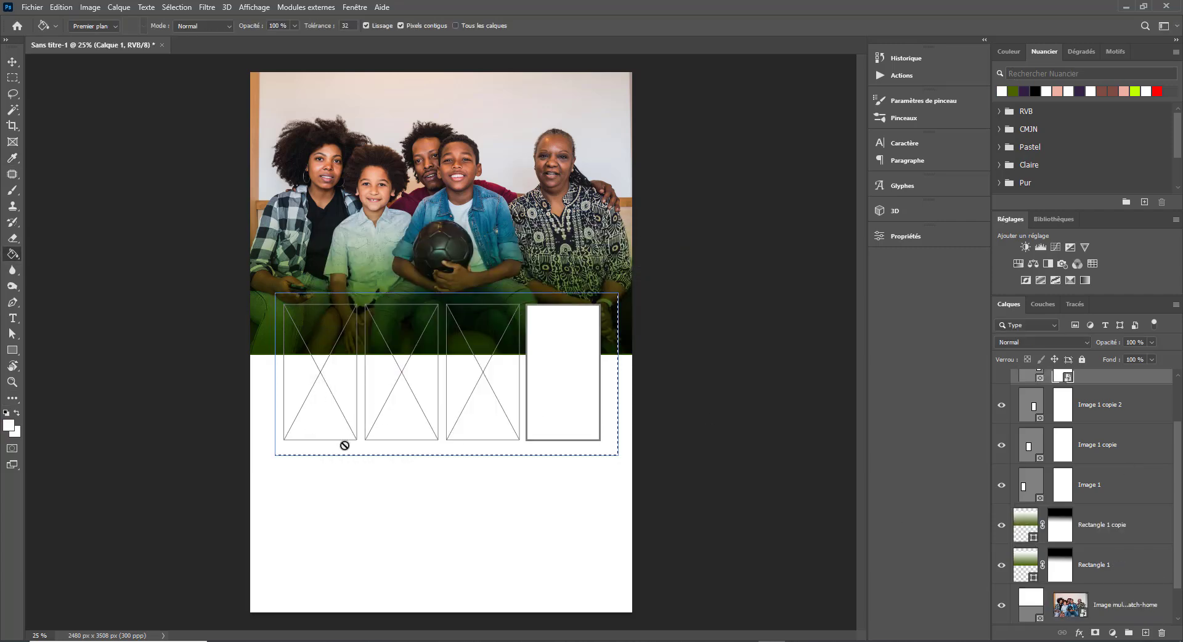
key(ctrl+z)
key(ctrl+shift+z)
key(ctrl+z)
- Lock the four image frame layers, then fill the white layer again and delete it
drag(536, 344, 692, 501)
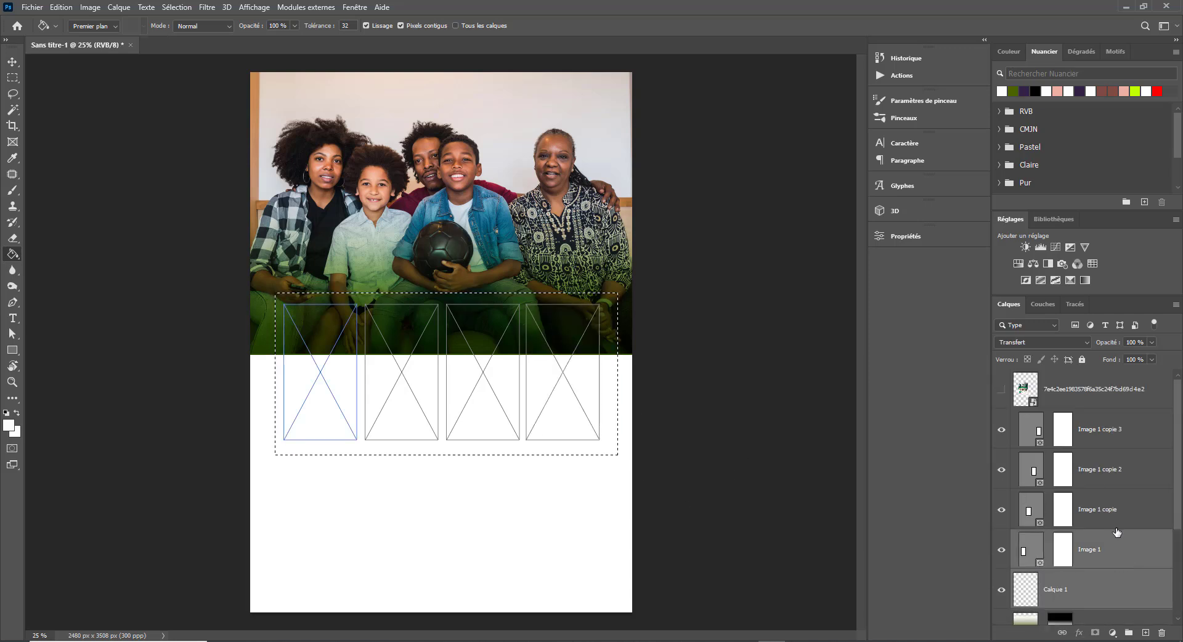
click(1117, 556)
shift+click(1115, 432)
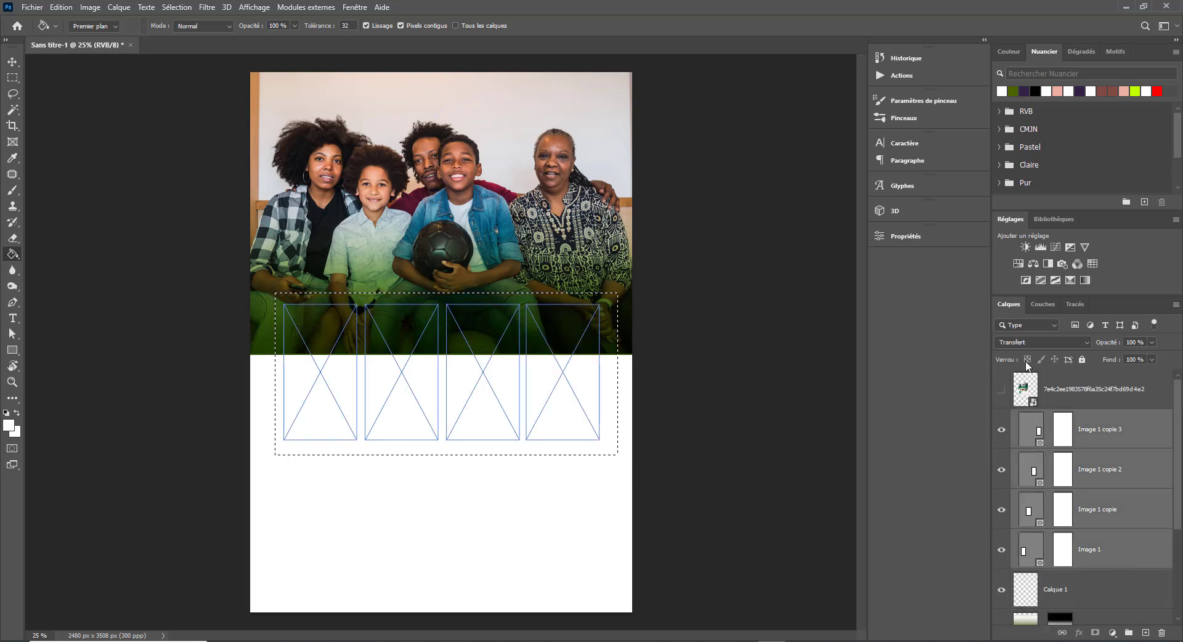
click(1082, 360)
click(1085, 585)
click(359, 380)
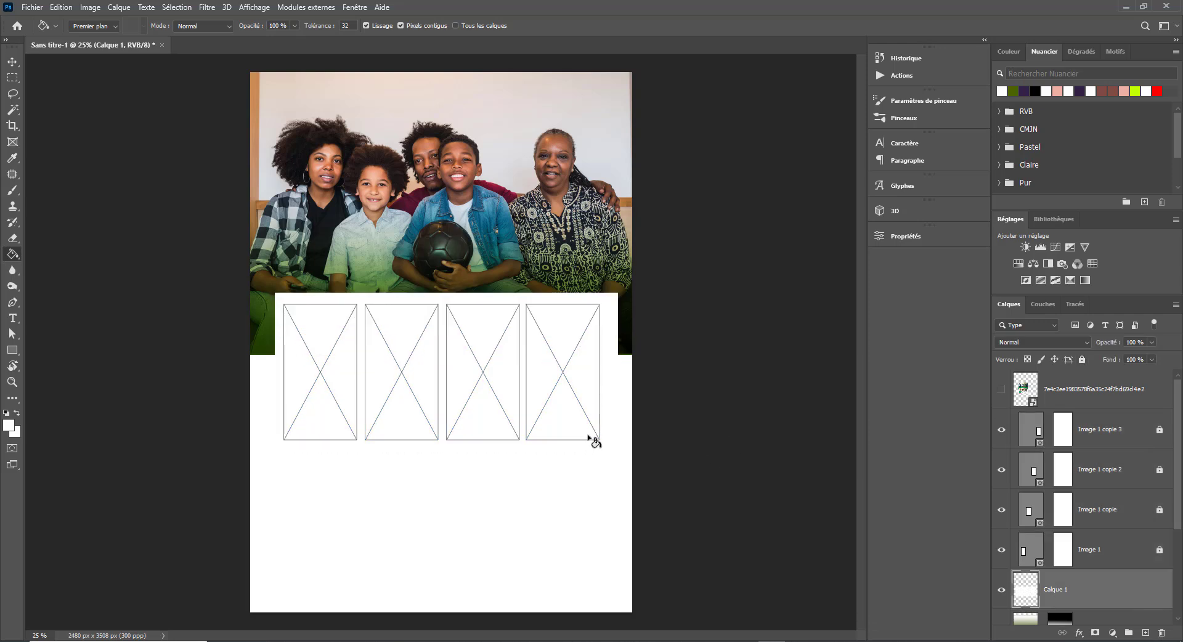
key(Delete)
- Draw a first white rectangle below the photo frames, then undo it
click(10, 351)
click(146, 26)
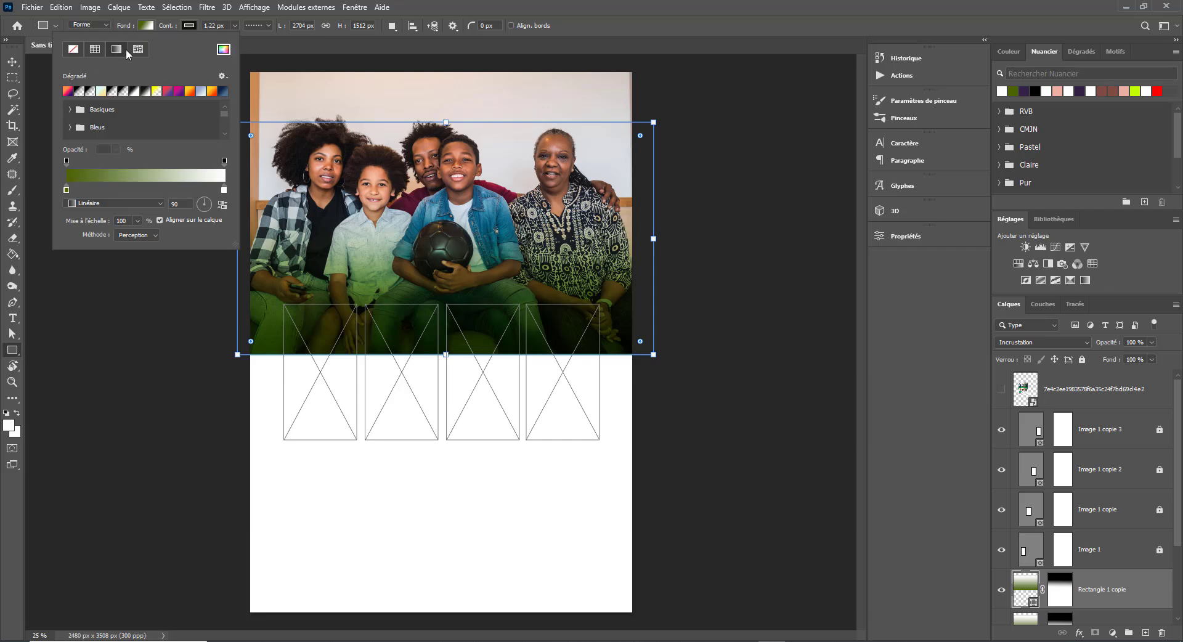
click(93, 49)
click(68, 90)
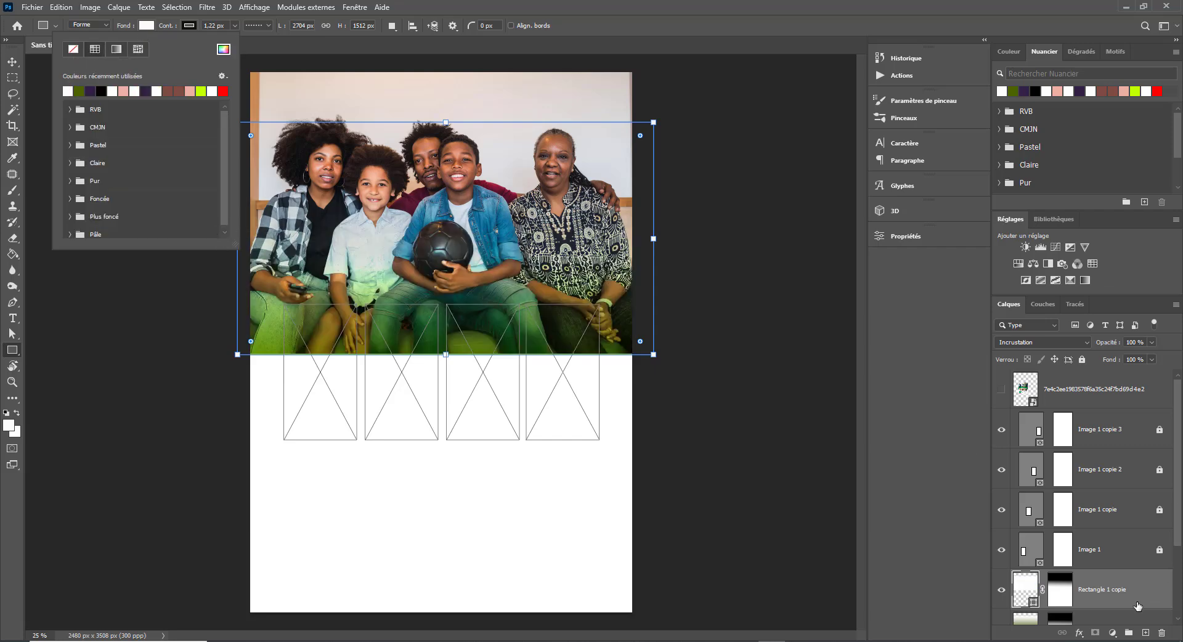
click(278, 468)
key(Escape)
drag(281, 470, 601, 568)
key(v)
drag(465, 546, 467, 545)
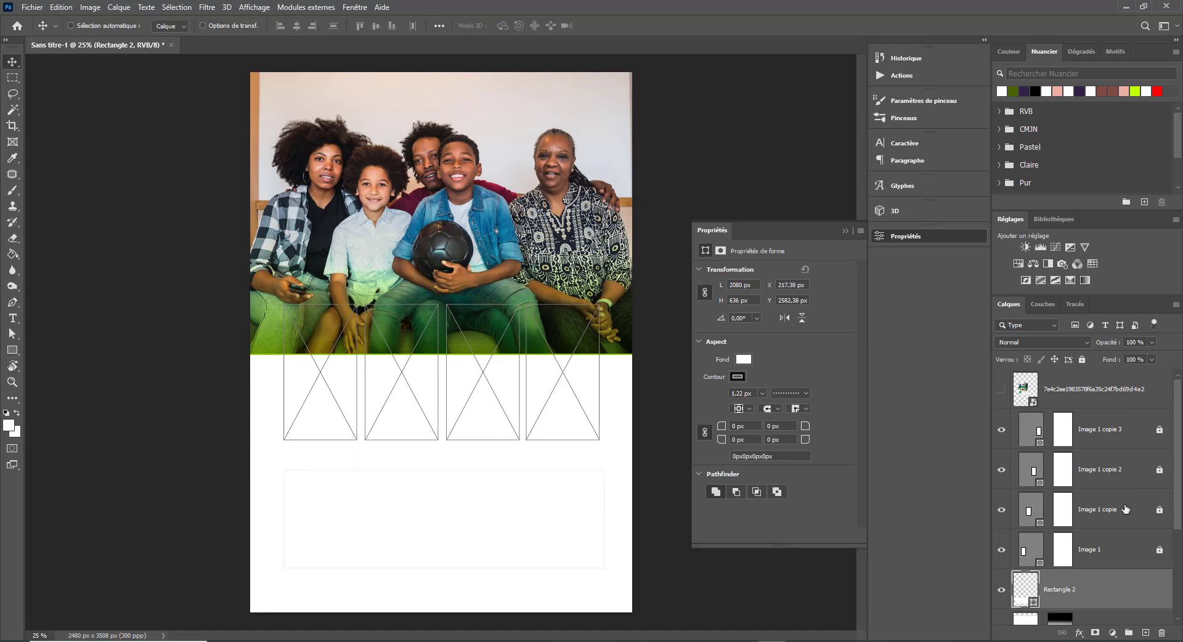
scroll(1126, 508, down, 3)
click(1079, 536)
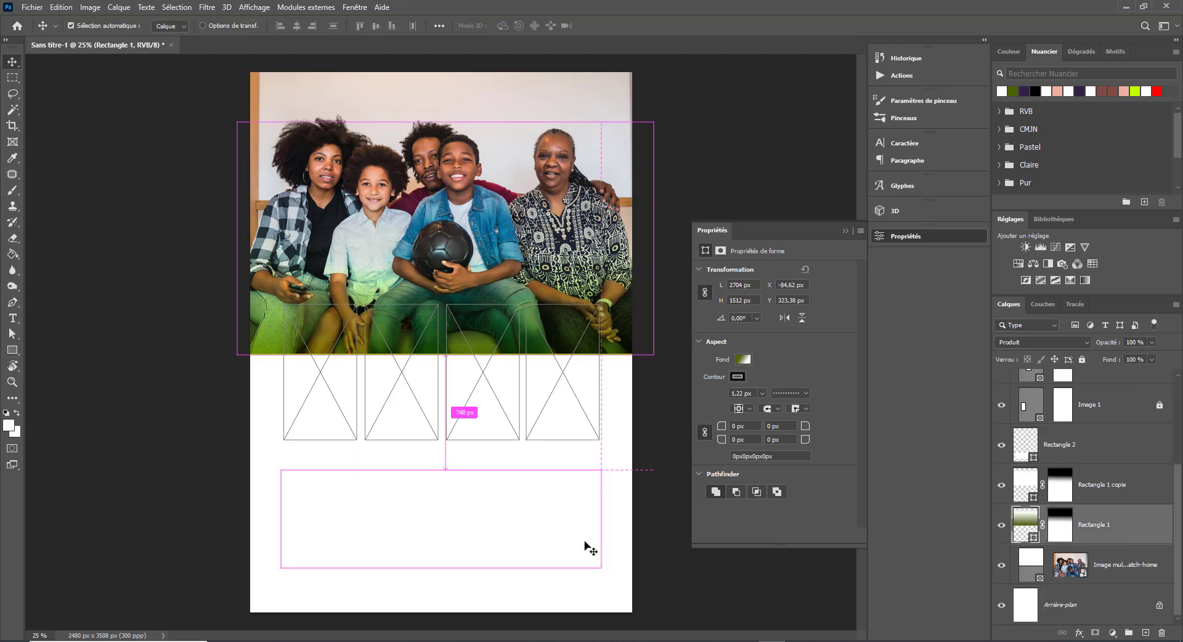
key(ctrl+z)
key(ctrl+z)
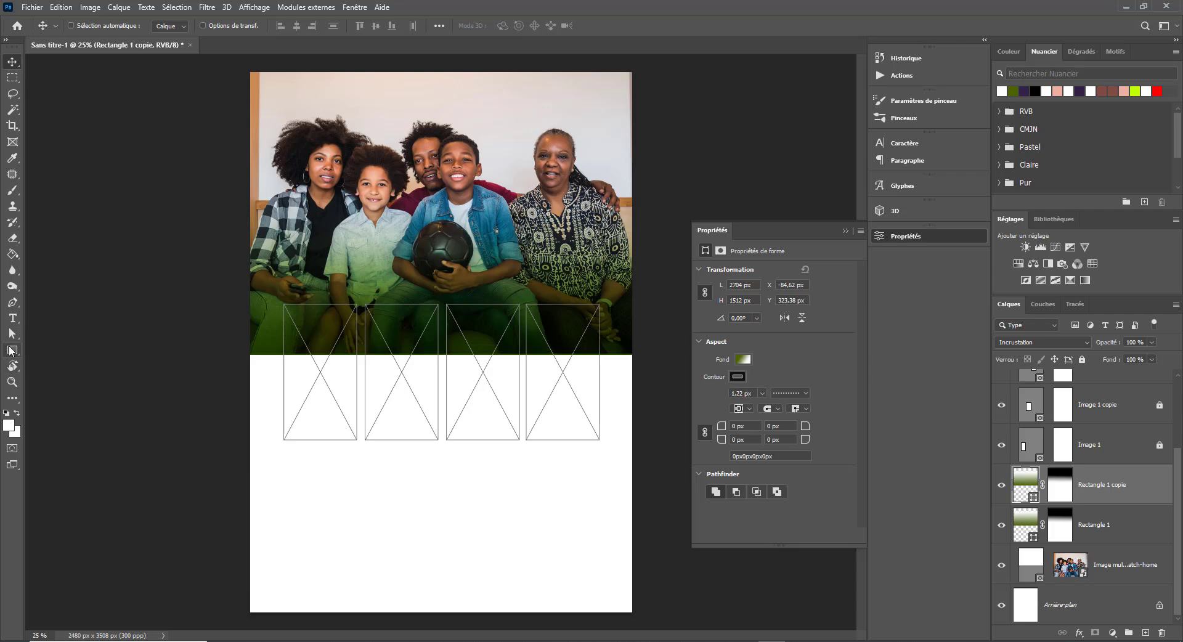
- Draw a white-filled Rectangle 2 and move it up behind the frames, centred
click(11, 350)
drag(271, 462, 602, 592)
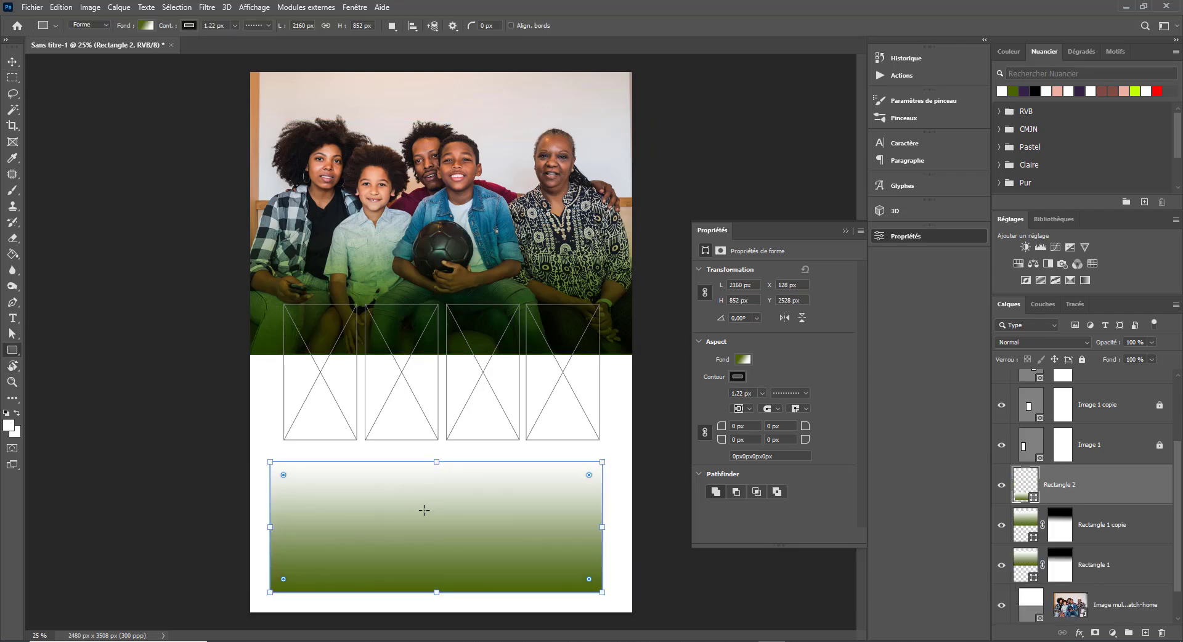
click(146, 26)
click(95, 49)
click(67, 90)
key(v)
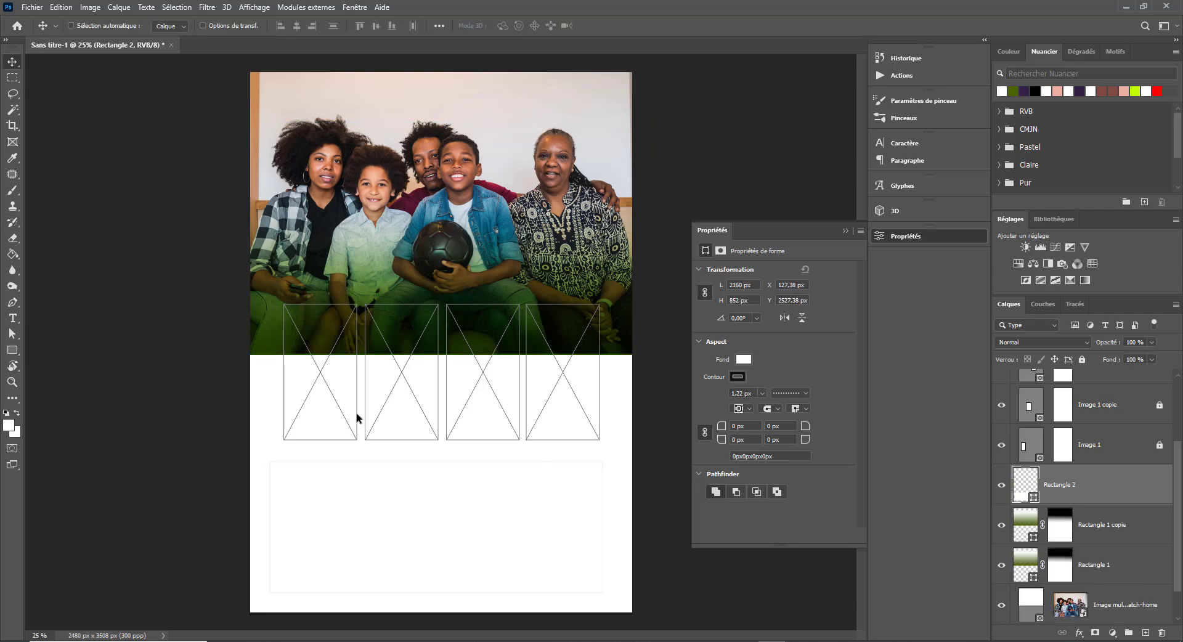
drag(409, 538, 415, 362)
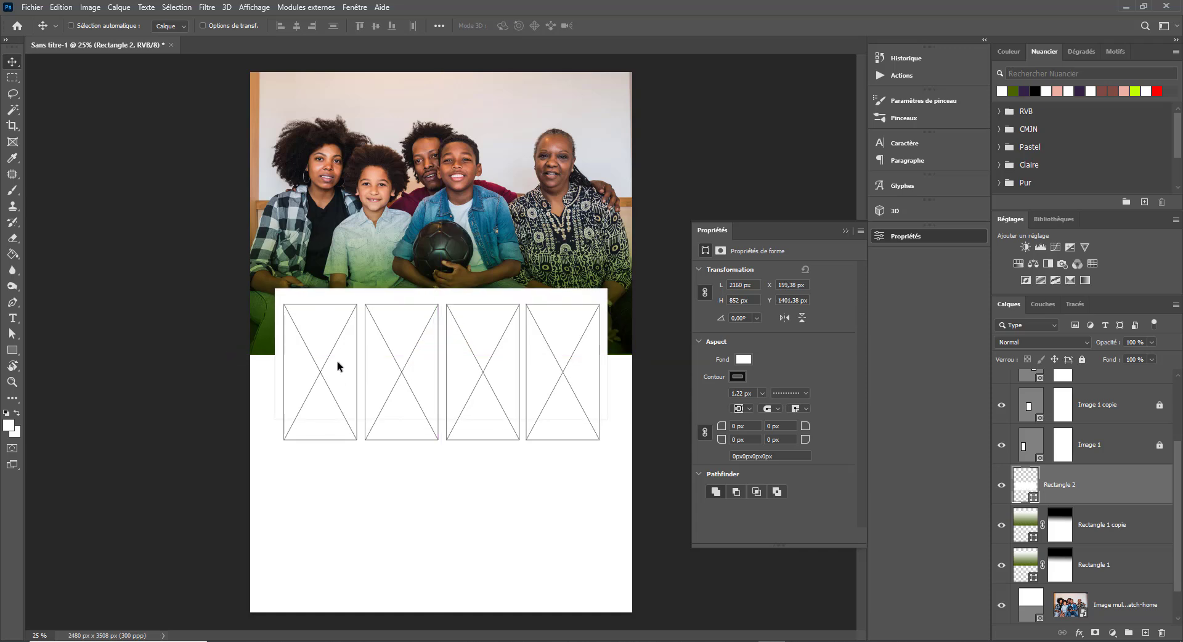
- Remove Rectangle 2's outline and make it taller with Free Transform
click(737, 377)
click(712, 400)
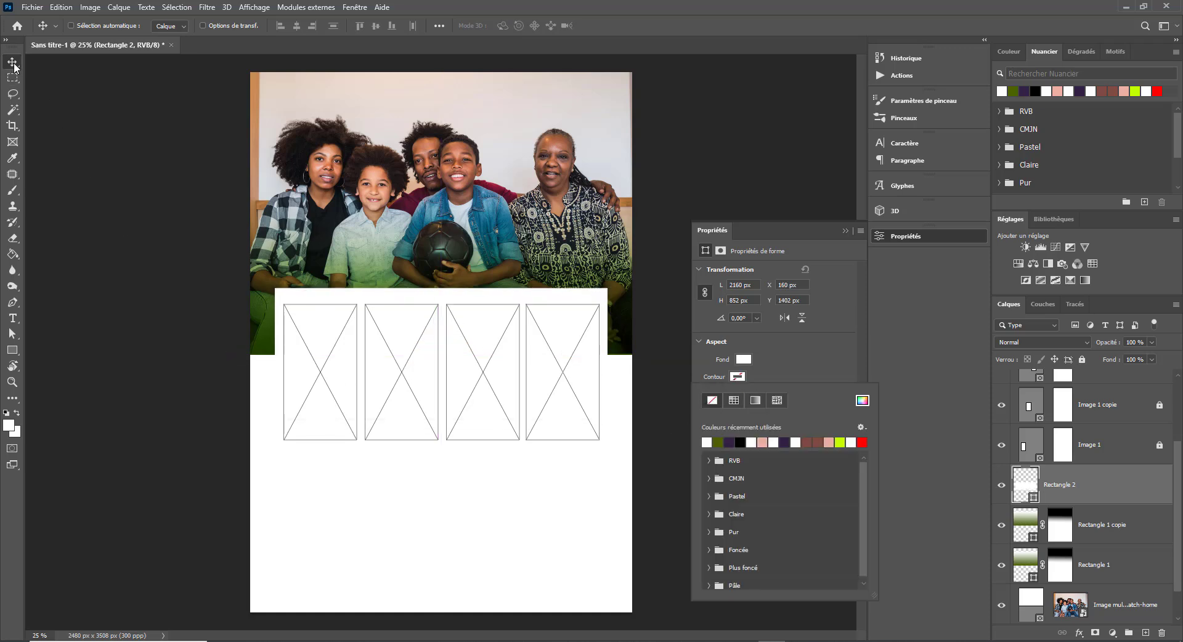
click(428, 309)
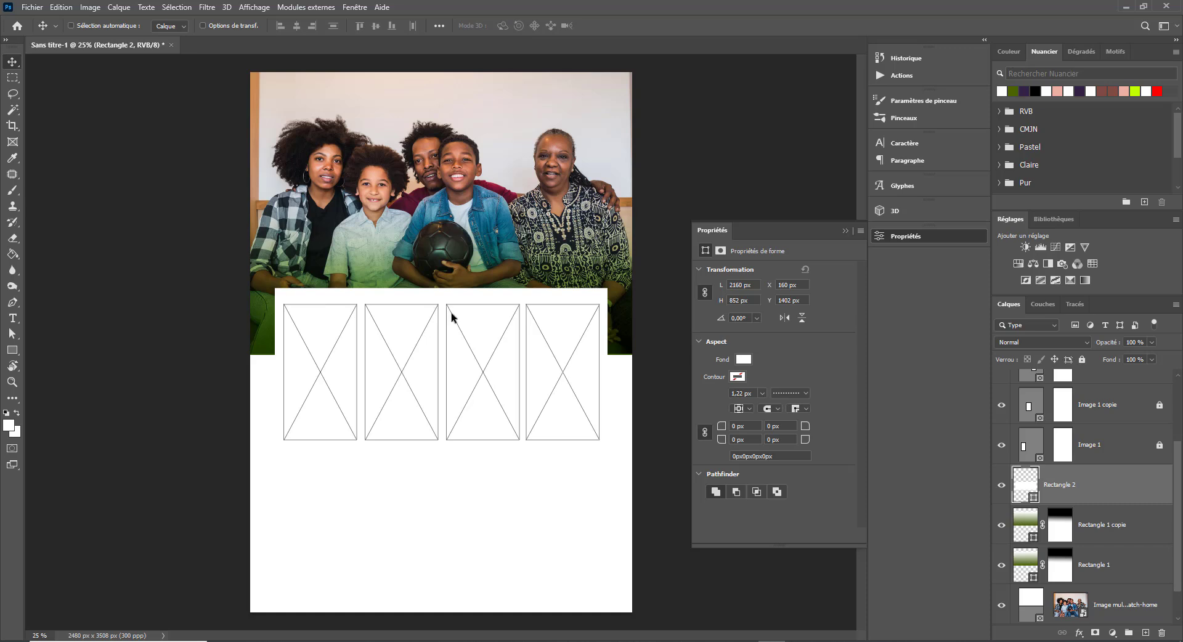
key(ctrl+t)
drag(441, 288, 441, 294)
drag(434, 422, 443, 453)
key(Return)
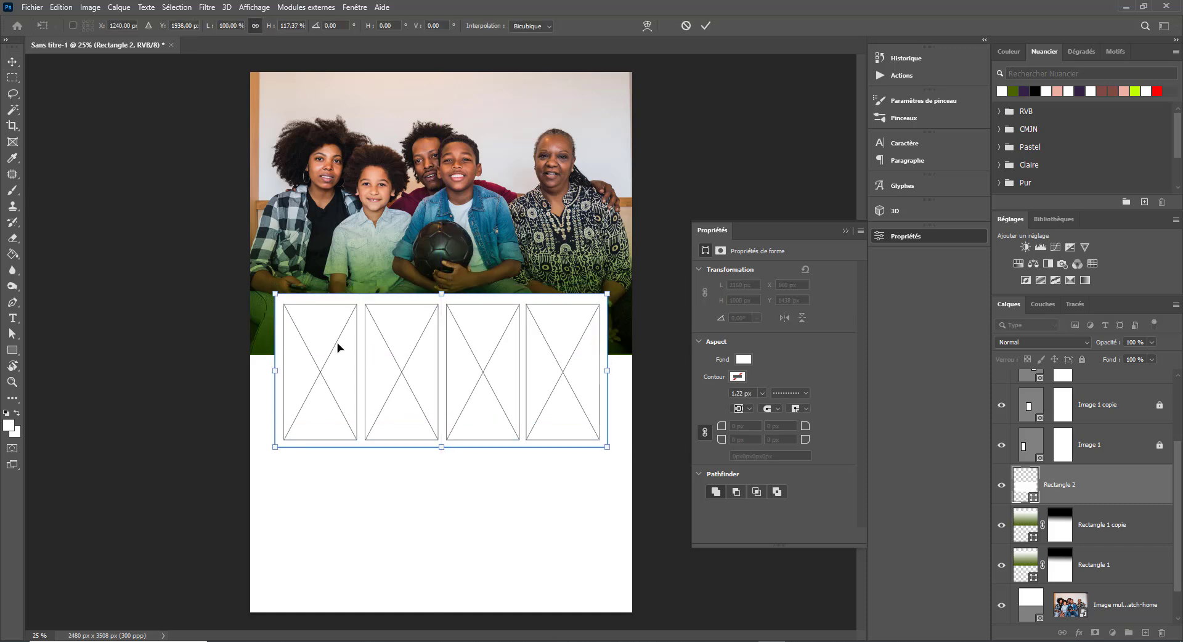
- Place 13838.jpg from the IMAGES folder into the first photo frame
click(846, 229)
key(alt+Tab)
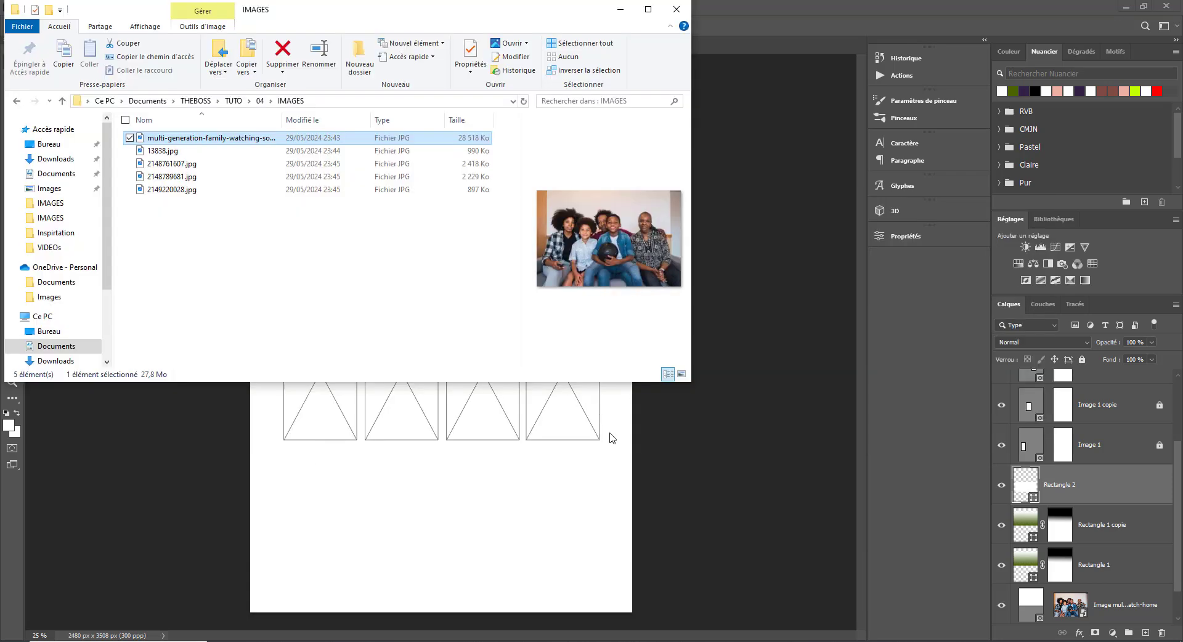
drag(163, 151, 331, 421)
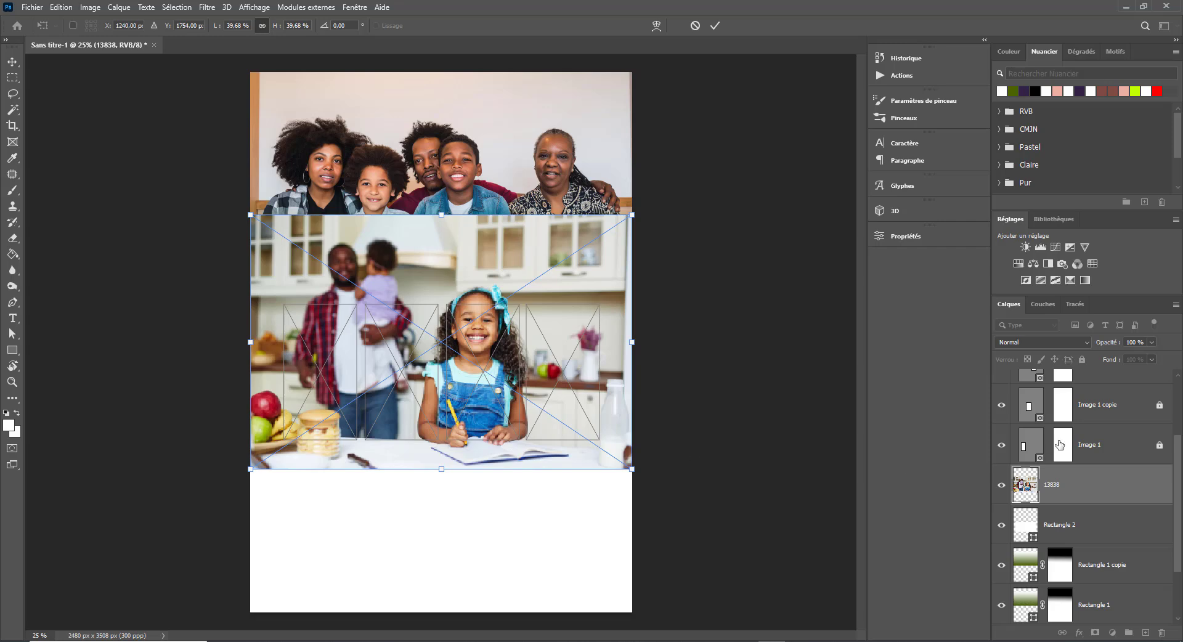
key(Return)
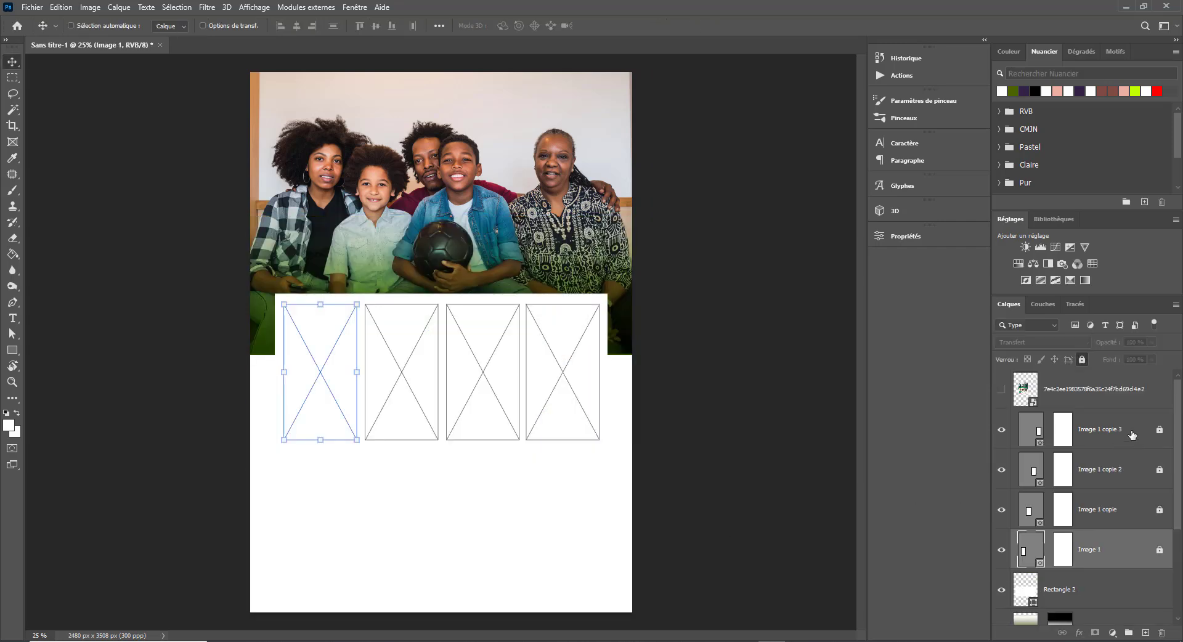
key(alt+Tab)
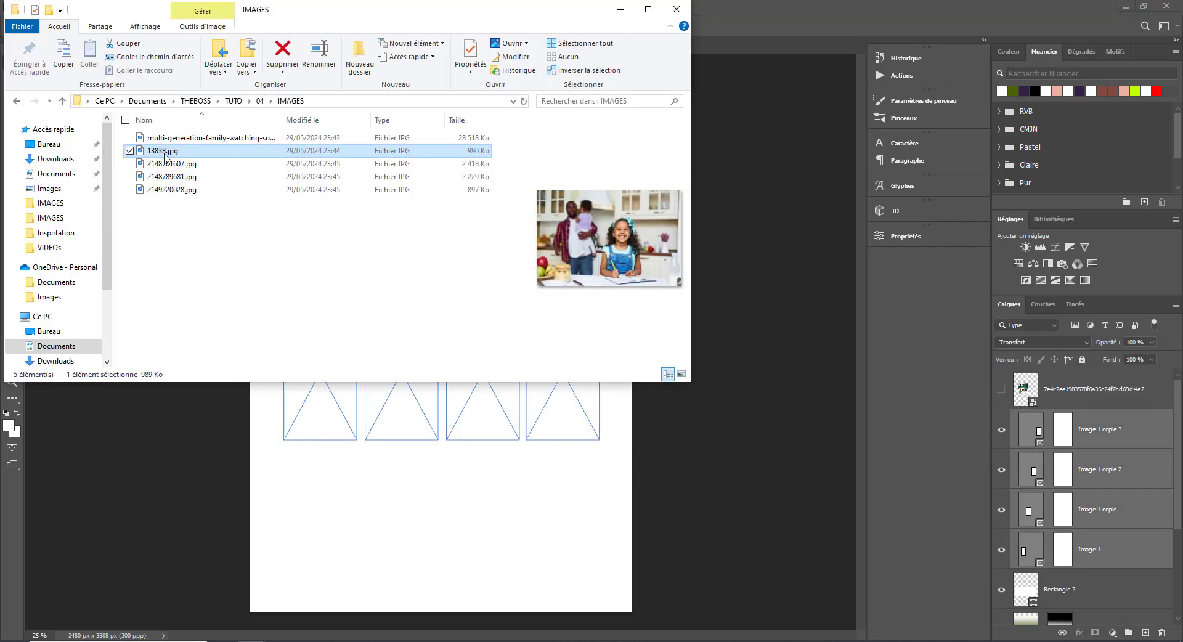
drag(165, 157, 307, 425)
- Drop 2148761607.jpg, 2148789681.jpg and 2149220028.jpg into the remaining three frames
key(alt+Tab)
click(146, 163)
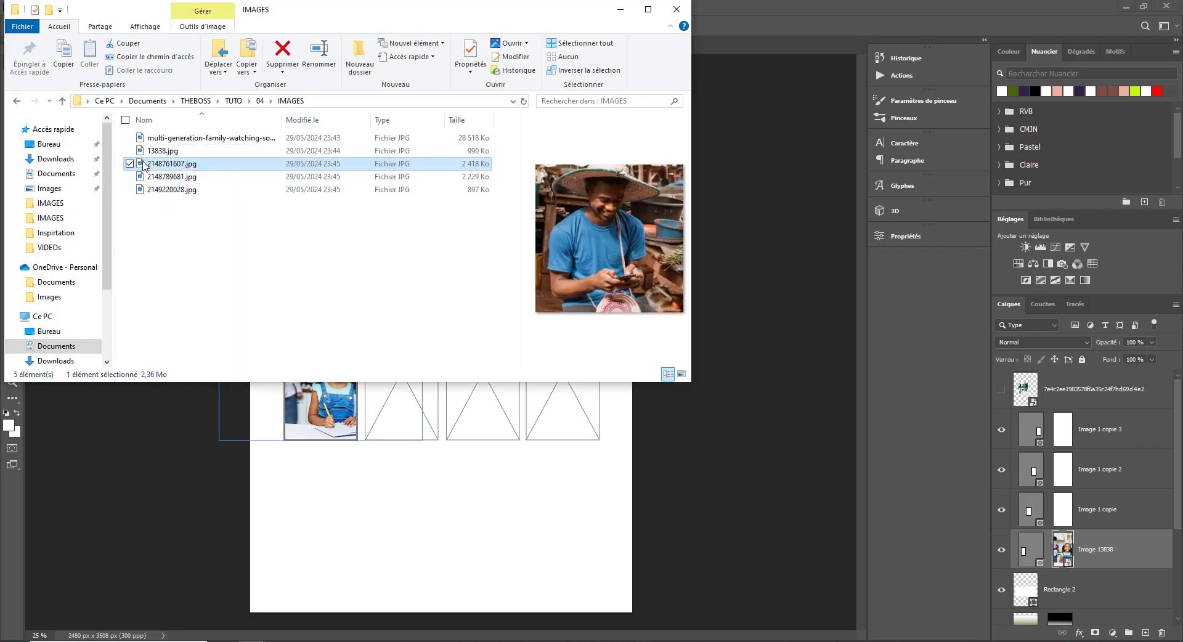
drag(146, 163, 401, 415)
key(alt+Tab)
drag(169, 176, 563, 367)
key(alt+Tab)
key(ctrl+z)
- Enlarge and reposition the photo inside the fourth frame
click(1062, 431)
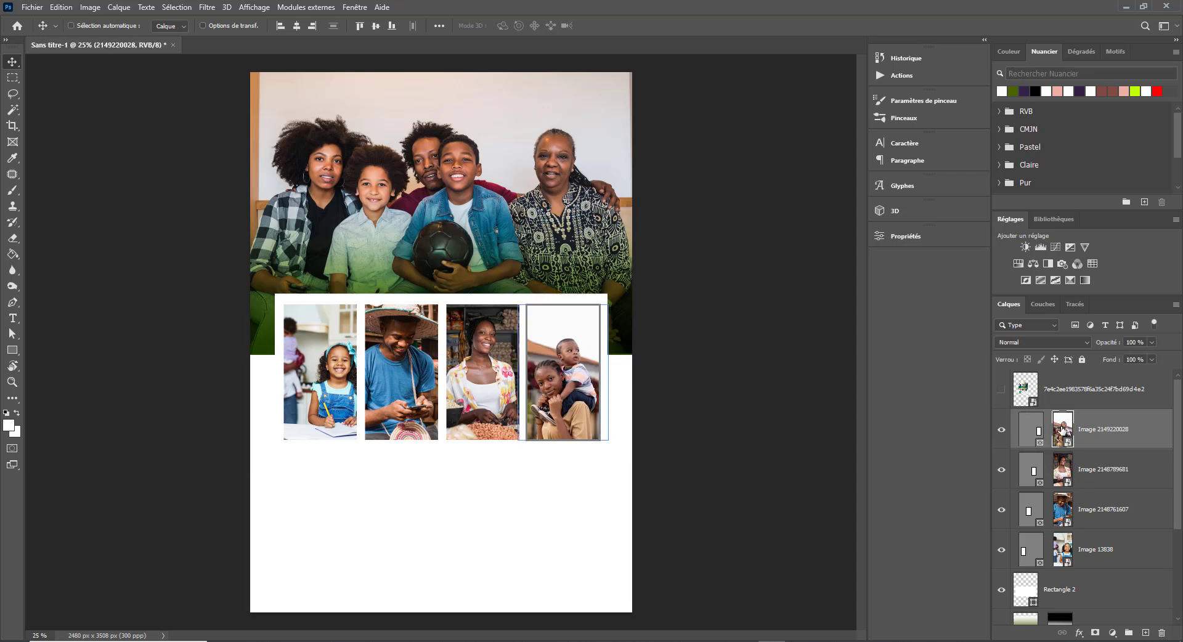
key(ctrl+t)
drag(608, 440, 618, 451)
drag(589, 415, 578, 417)
drag(606, 306, 632, 266)
key(Return)
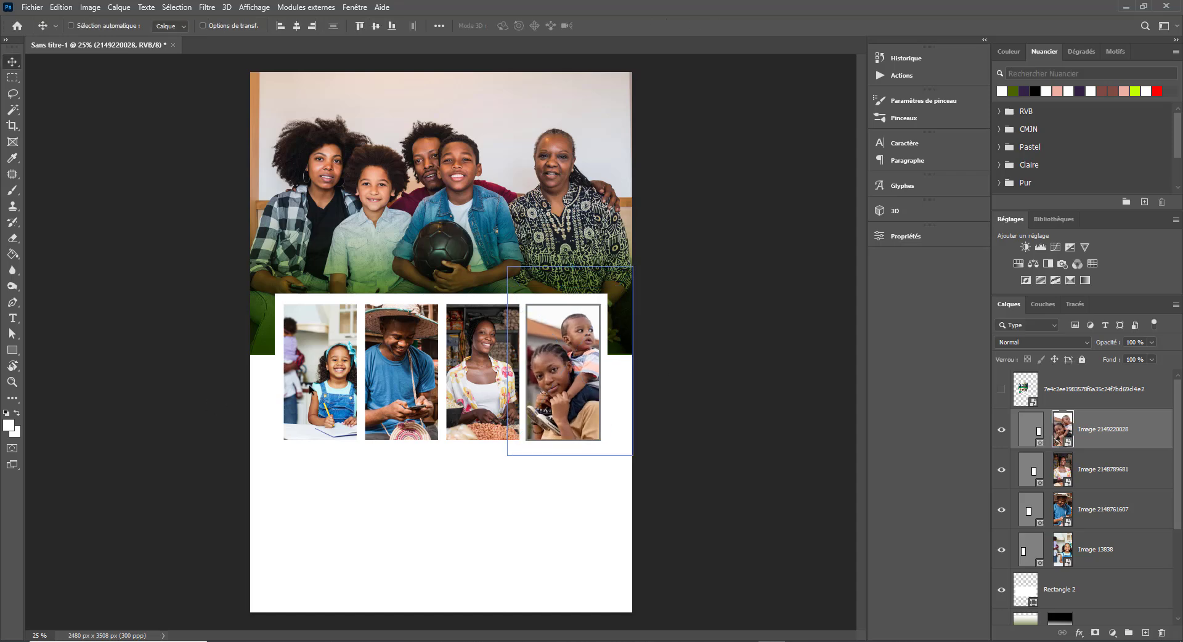
- Enlarge and reframe the girl's photo inside the first frame
click(1121, 555)
click(310, 388)
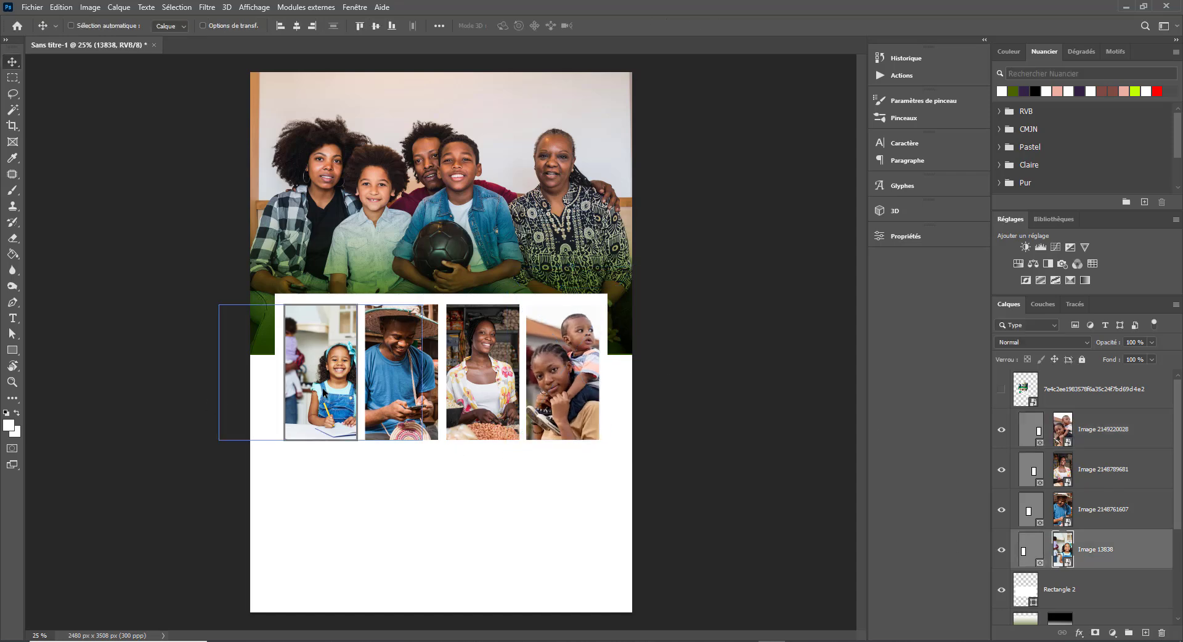
drag(337, 399, 317, 388)
key(ctrl+t)
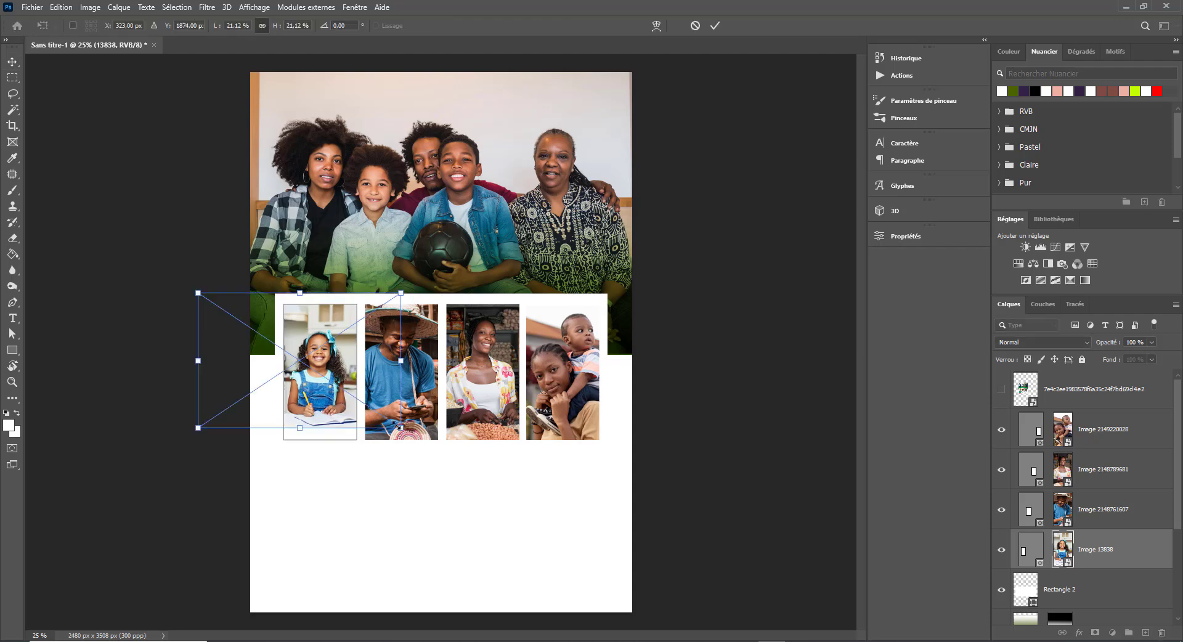
drag(402, 429, 457, 465)
drag(357, 410, 328, 390)
drag(168, 274, 146, 258)
drag(300, 365, 313, 372)
click(14, 67)
click(1107, 582)
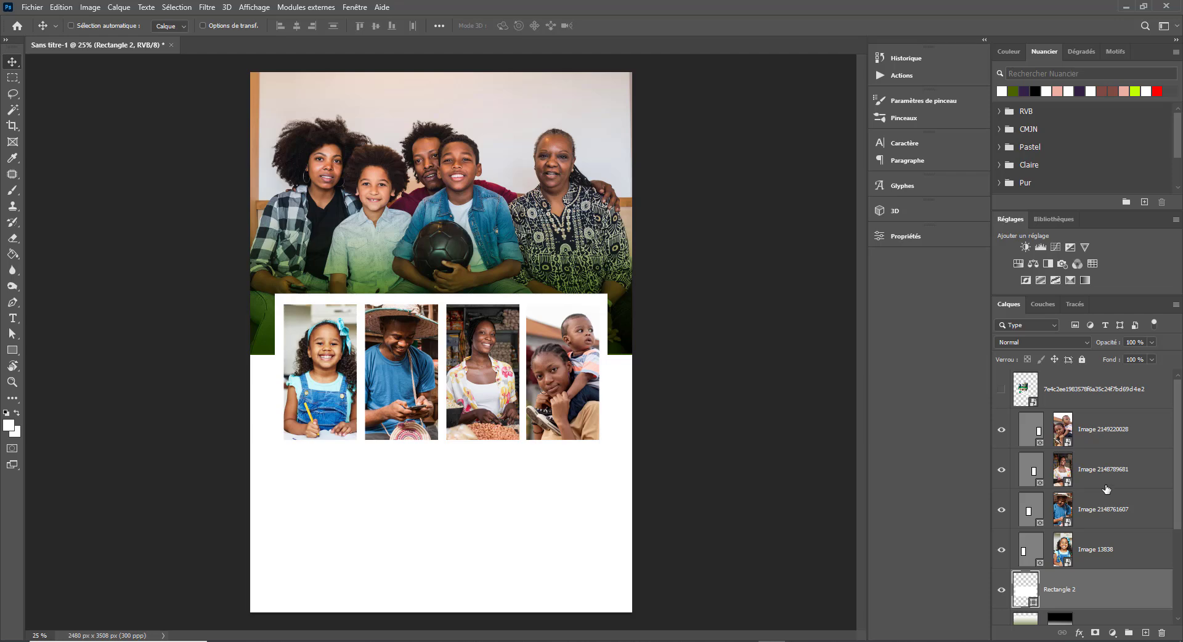
click(1087, 547)
shift+click(1121, 443)
- Move the white Rectangle 2 frame layer into the IMages group
click(1128, 633)
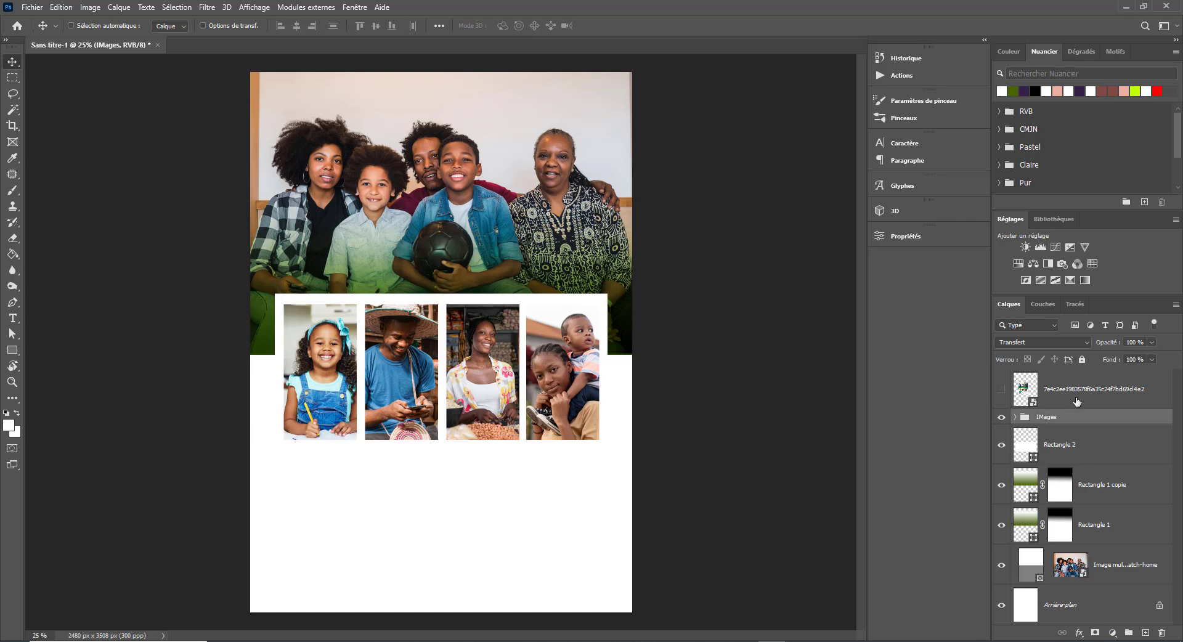
click(1091, 455)
click(1001, 448)
click(1001, 448)
drag(1078, 446, 1081, 419)
click(1015, 418)
- Reorder the IMages group so Rectangle 2 sits below the photo layers
drag(1060, 459, 1088, 465)
drag(1044, 530, 1076, 520)
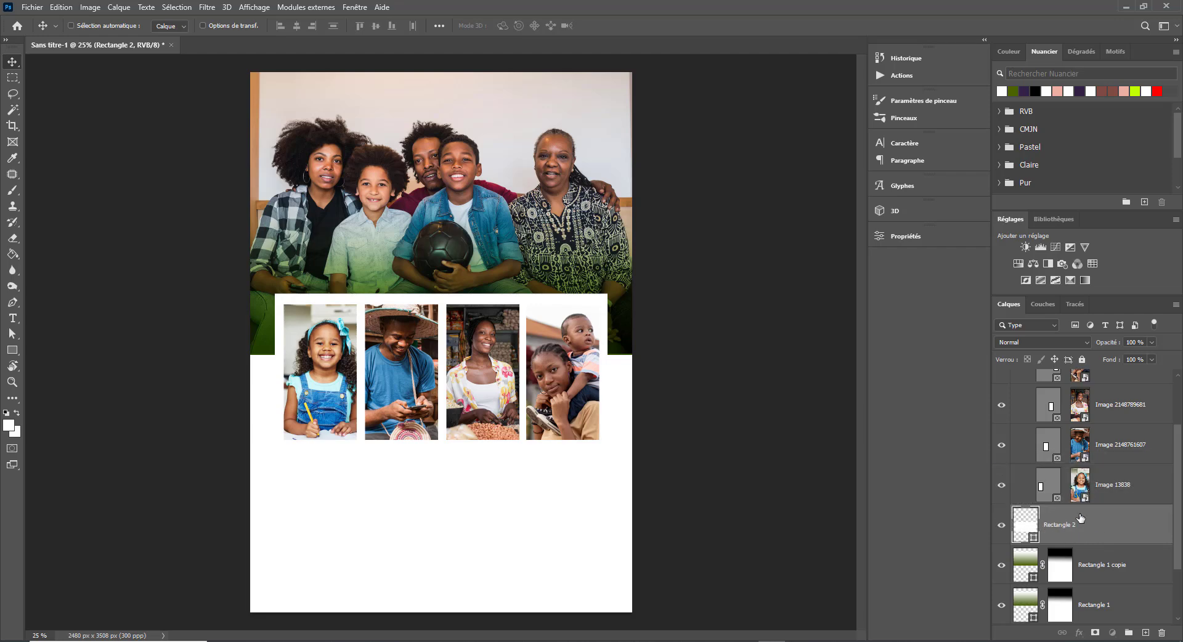
key(ctrl+z)
drag(1101, 415, 1098, 467)
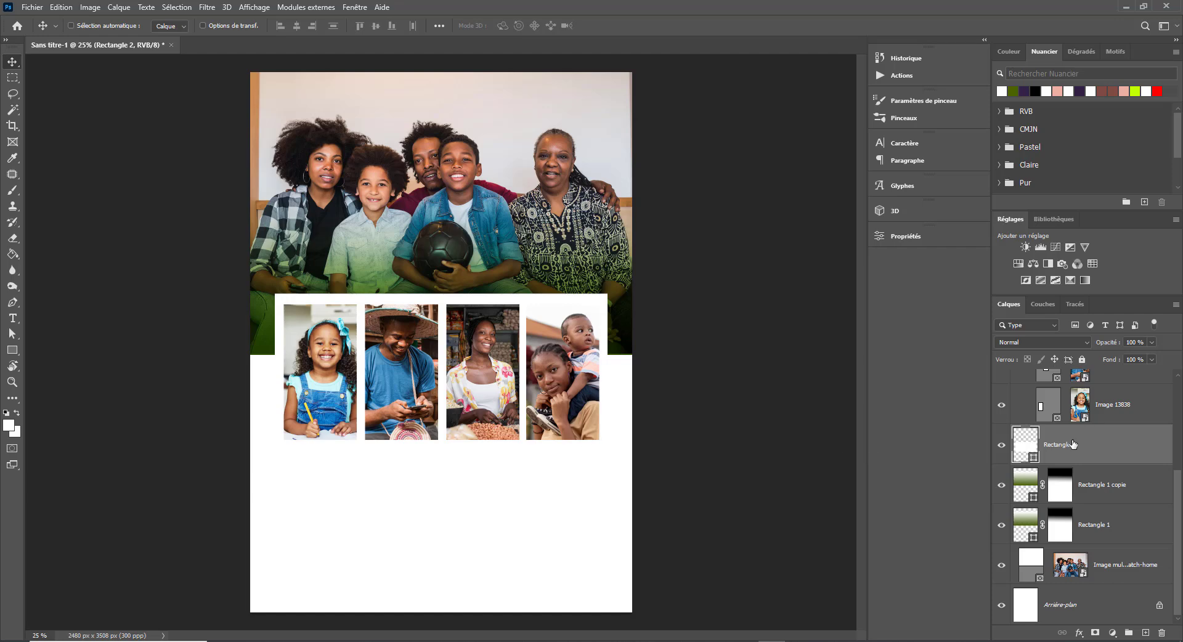
scroll(1067, 452, up, 5)
click(1015, 417)
click(1016, 418)
drag(1071, 603, 1082, 553)
drag(1110, 606, 1104, 550)
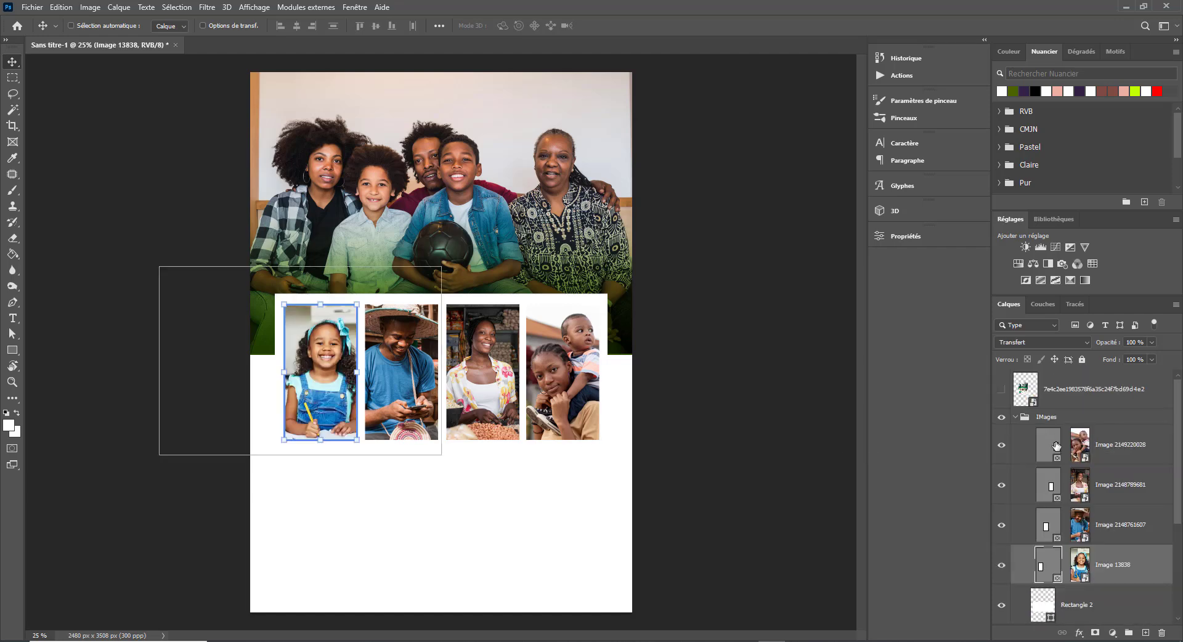
click(1015, 419)
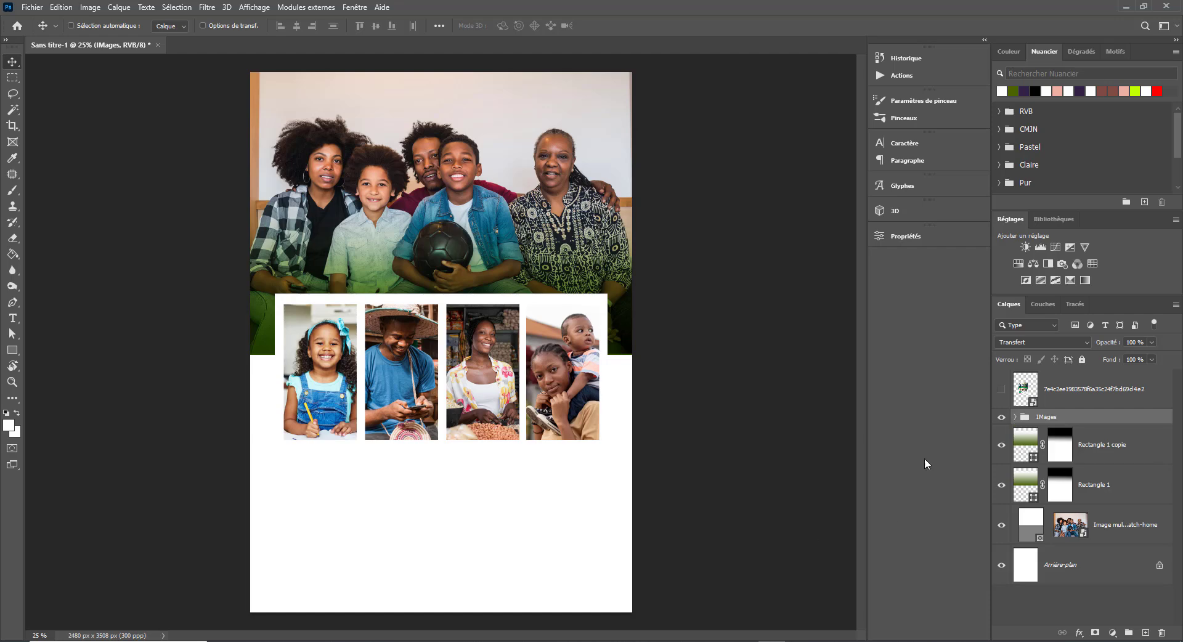
- Move the photo group lower on the page, scale it to about 90% and centre it
drag(493, 395, 497, 421)
key(ctrl+t)
drag(612, 475, 580, 453)
drag(531, 442, 539, 439)
key(Delete)
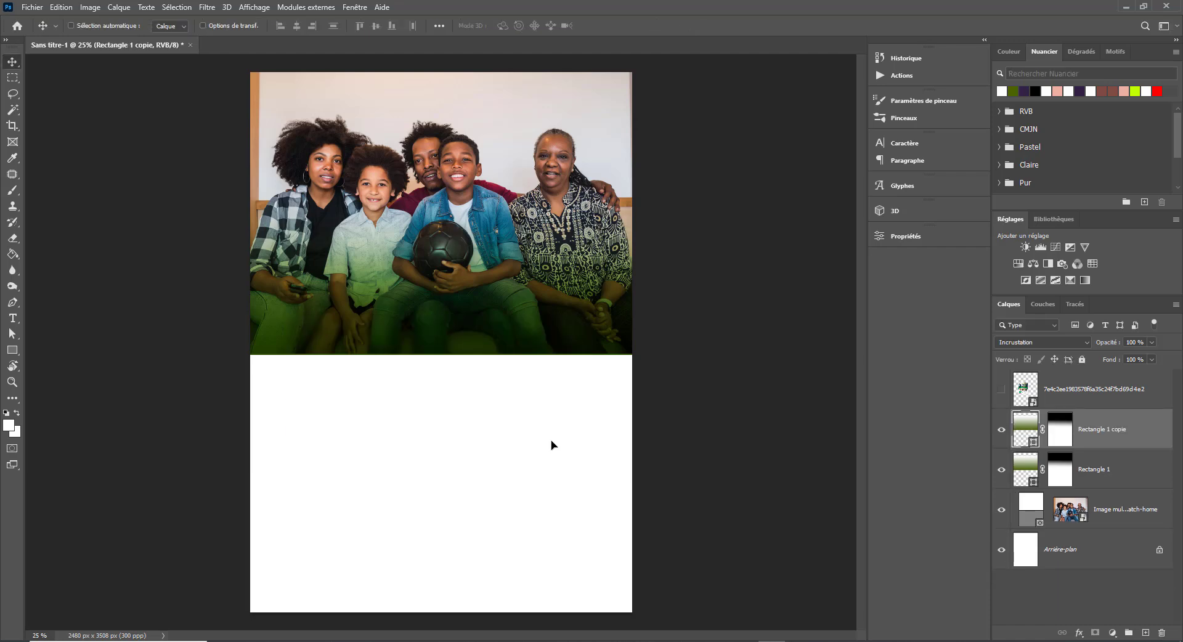
key(ctrl+z)
drag(488, 409, 496, 407)
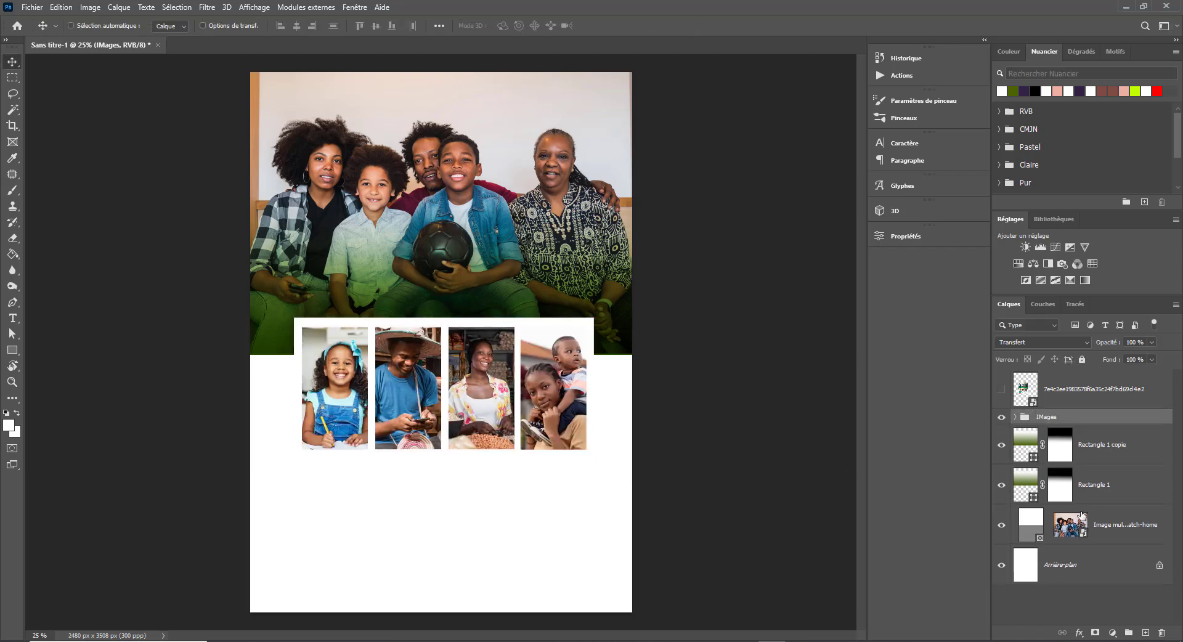
- Group the family photo and green gradient layers as 'Image 1' and rename the frames group 'IMage 2'
click(1055, 535)
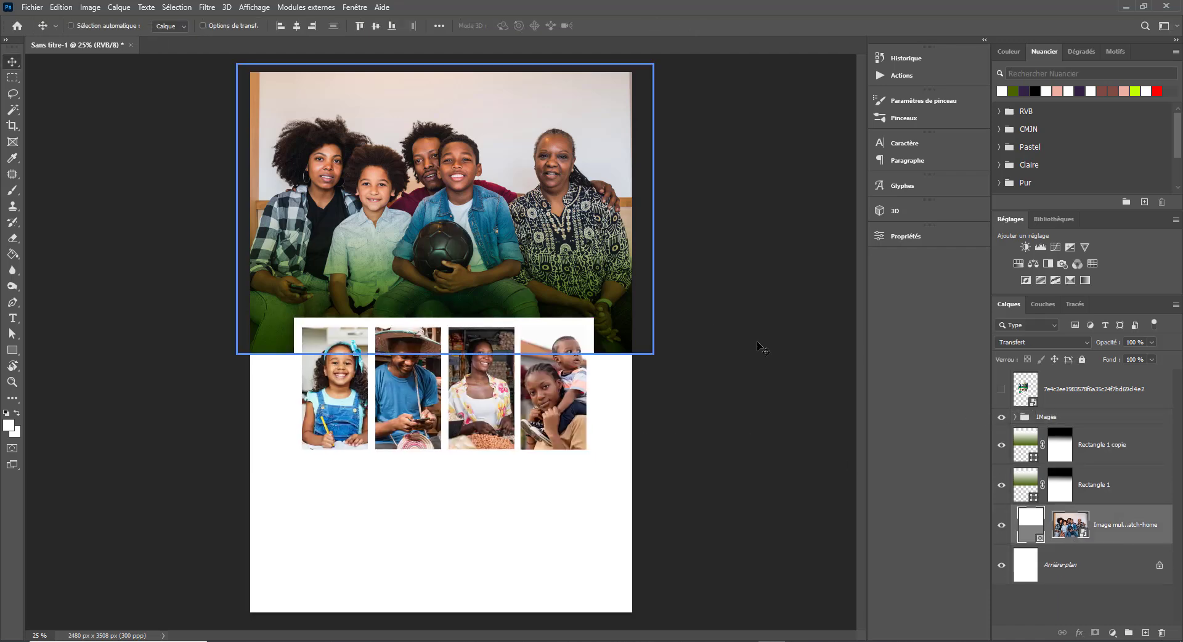
shift+click(1131, 458)
double_click(1049, 417)
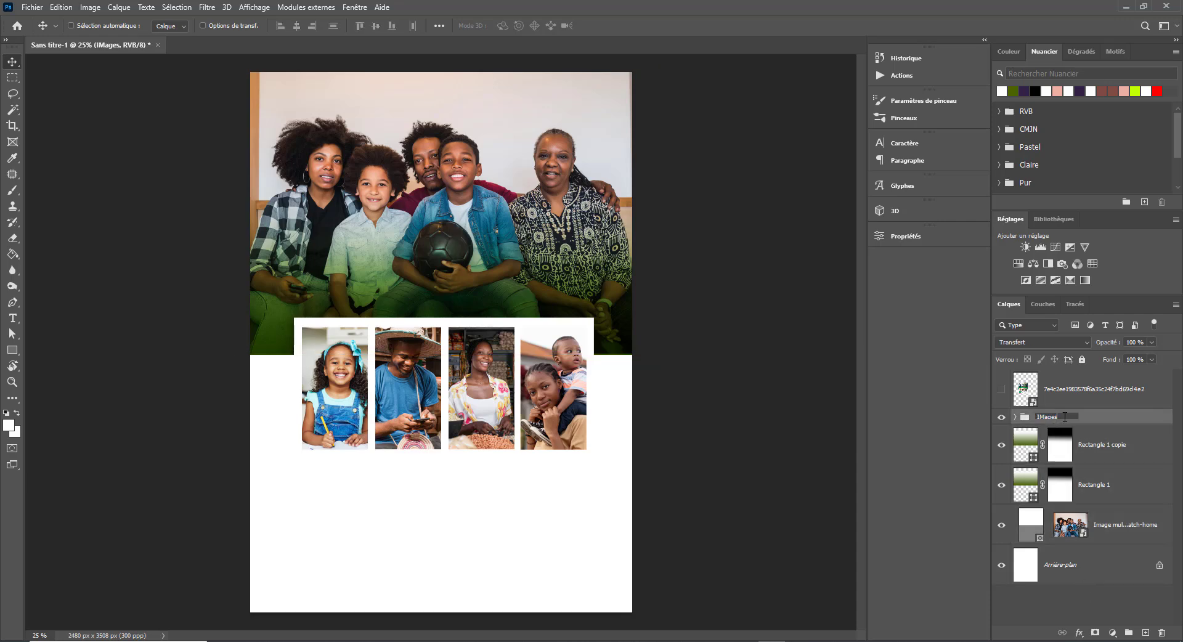
click(1032, 456)
shift+click(1126, 533)
key(ctrl+g)
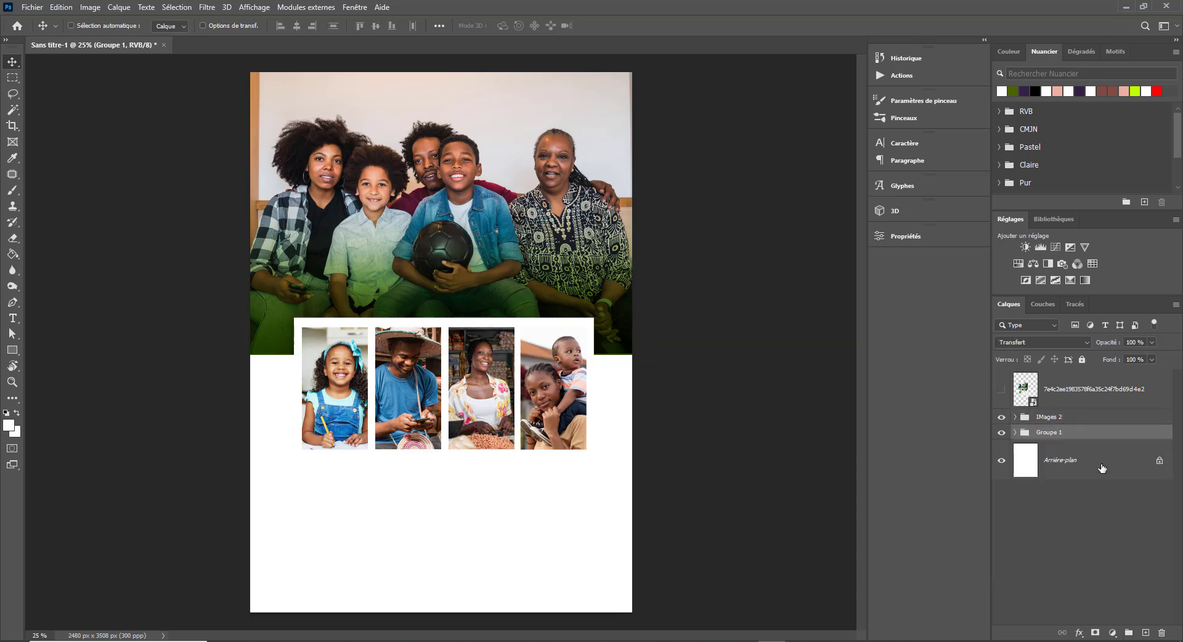
double_click(1055, 417)
key(BackSpace)
key(Return)
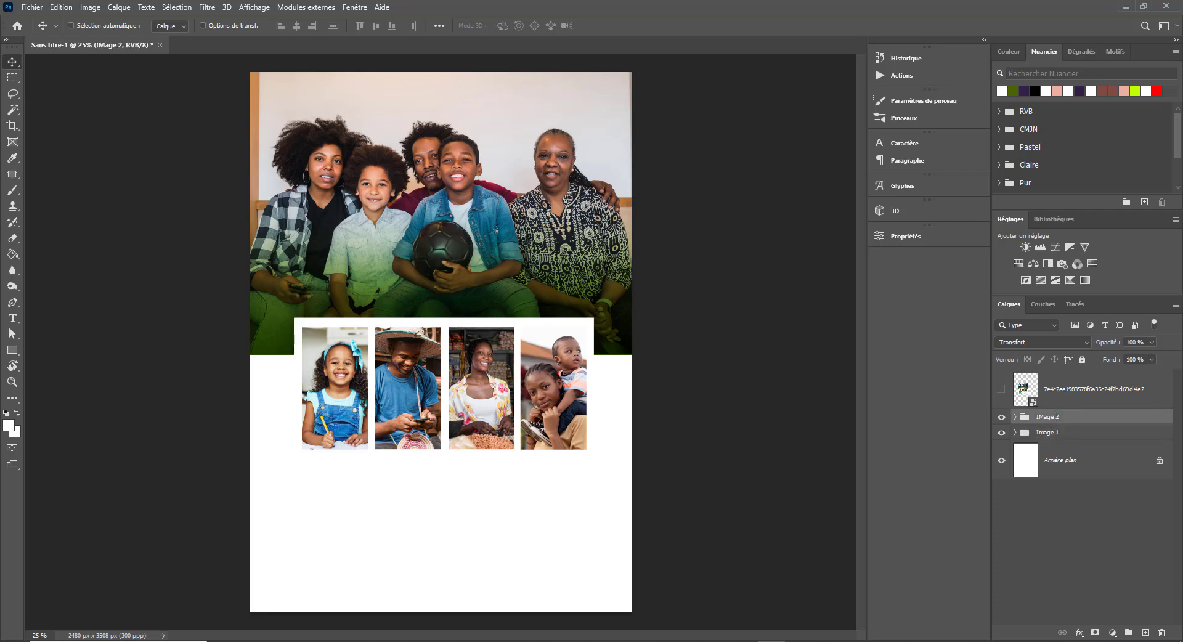
- Compare the layout by toggling the Image 1 group and the Back 2 School reference flyer
click(1050, 432)
click(1001, 433)
click(1002, 432)
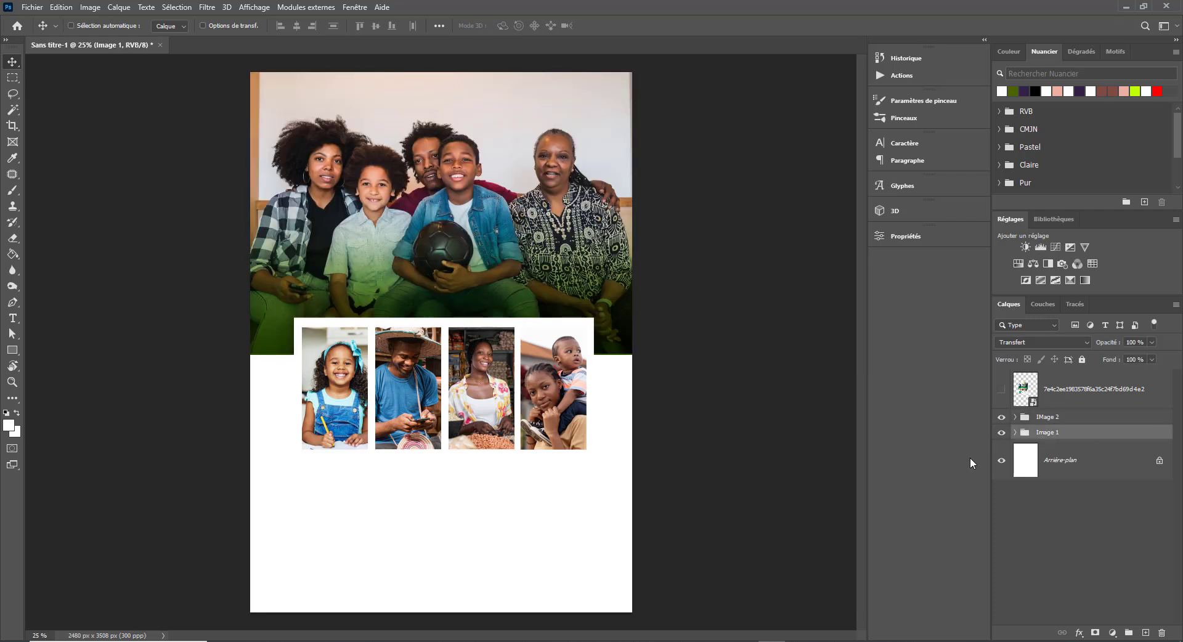
click(1002, 390)
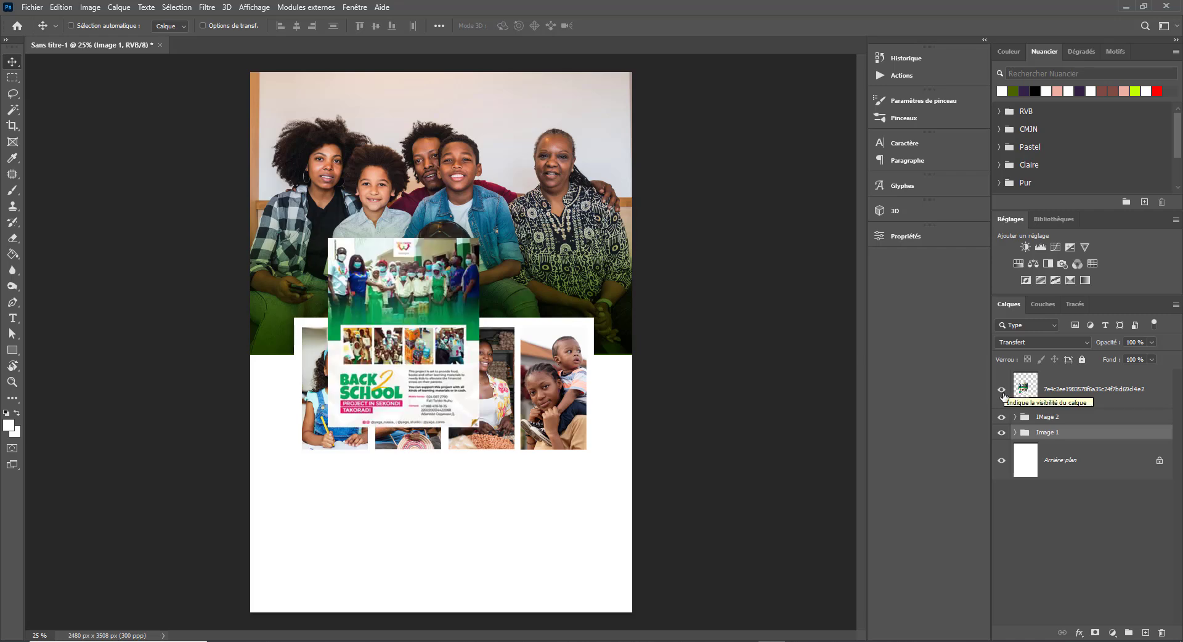
click(1003, 392)
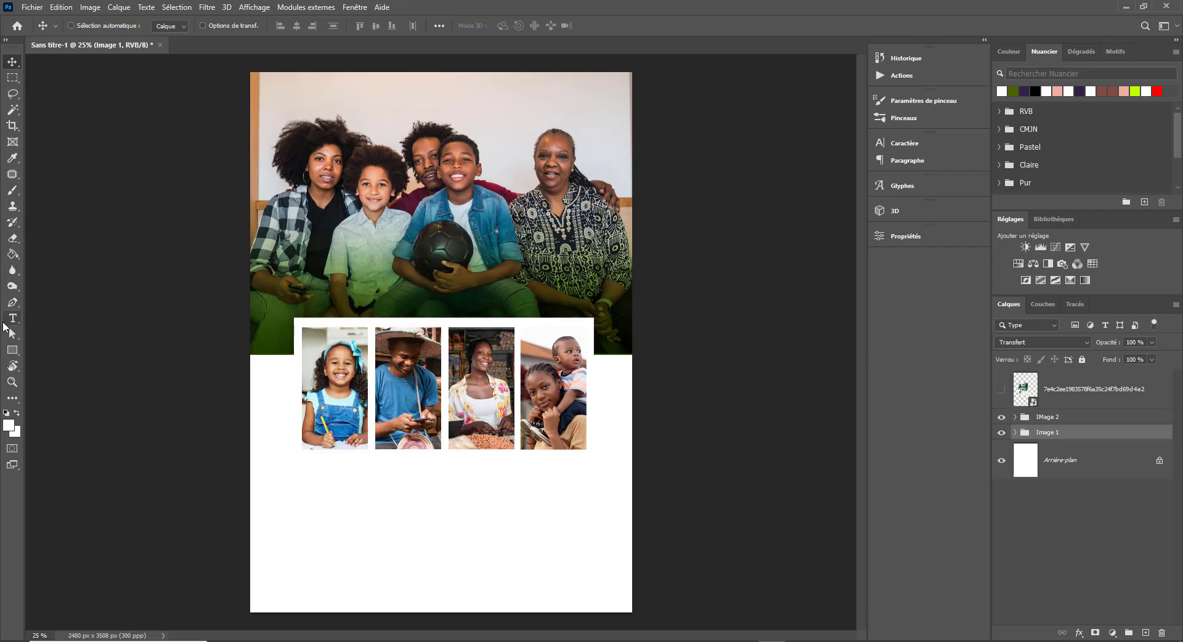
click(13, 318)
- Type 'IVOIRE' below the photos in red #ff0000
click(301, 504)
text(IVOIRE)
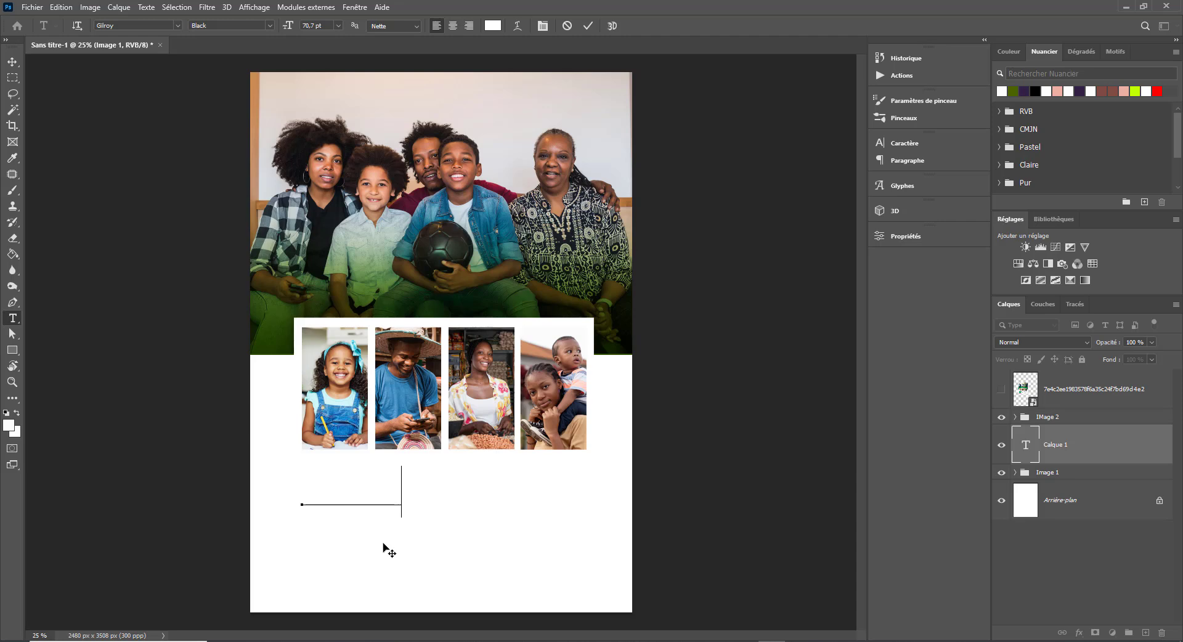
key(ctrl+Return)
click(494, 27)
text(ff0000)
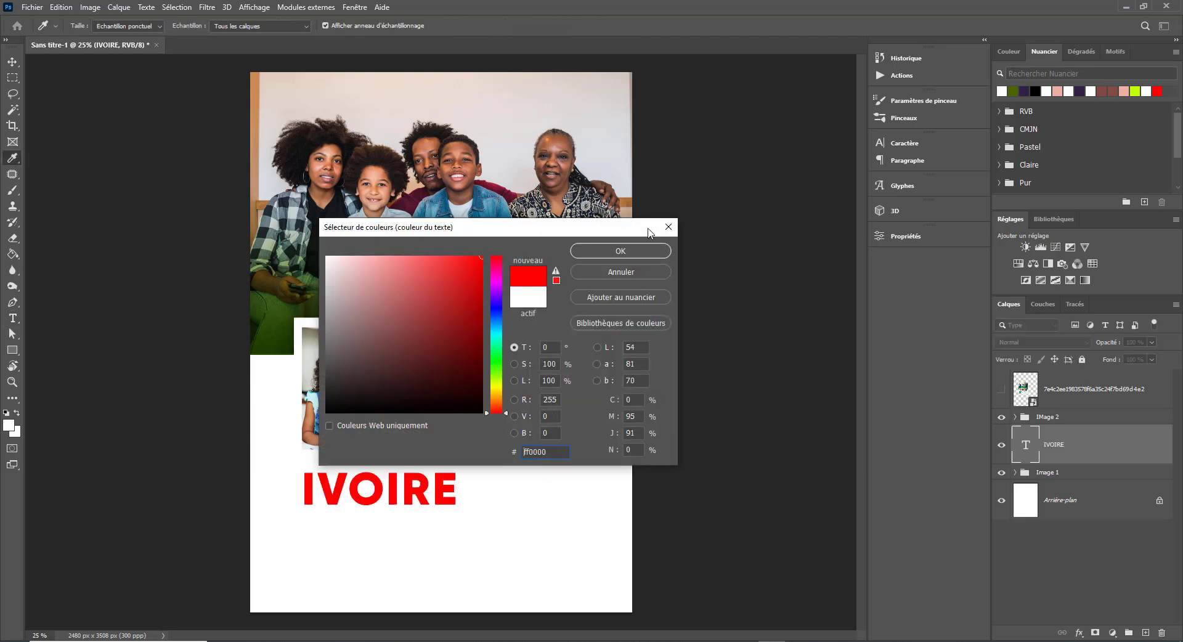
key(Return)
click(1001, 389)
click(1001, 389)
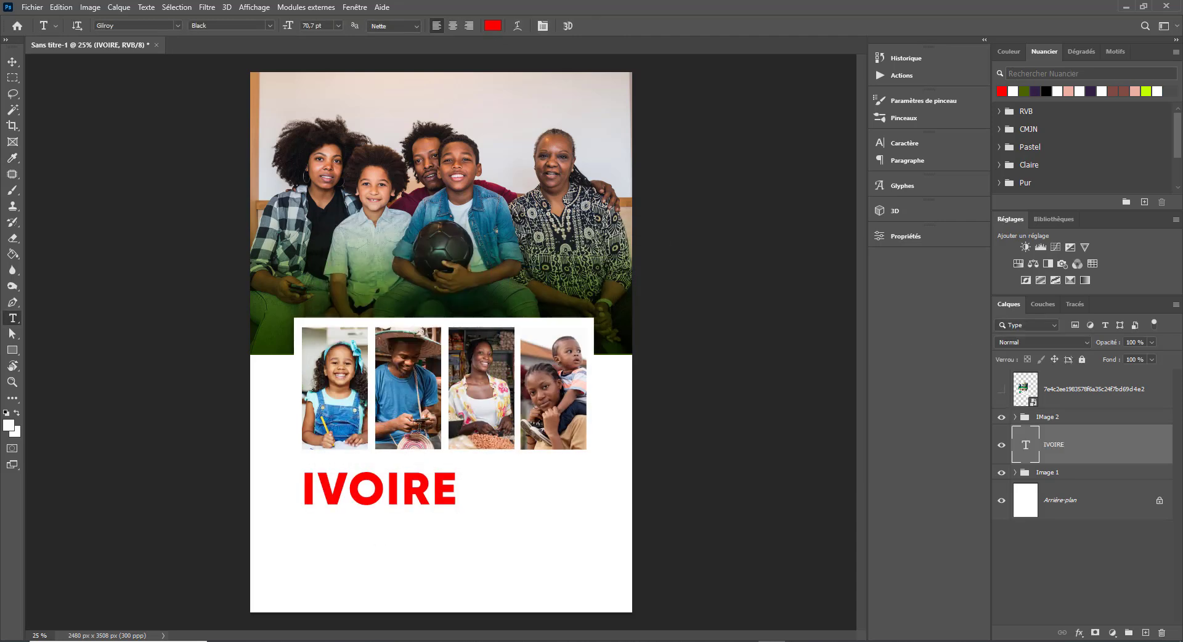
- Enlarge IVOIRE to about 120%, then duplicate it below and retype the copy as 'club'
click(13, 63)
key(ctrl+t)
drag(459, 466, 491, 455)
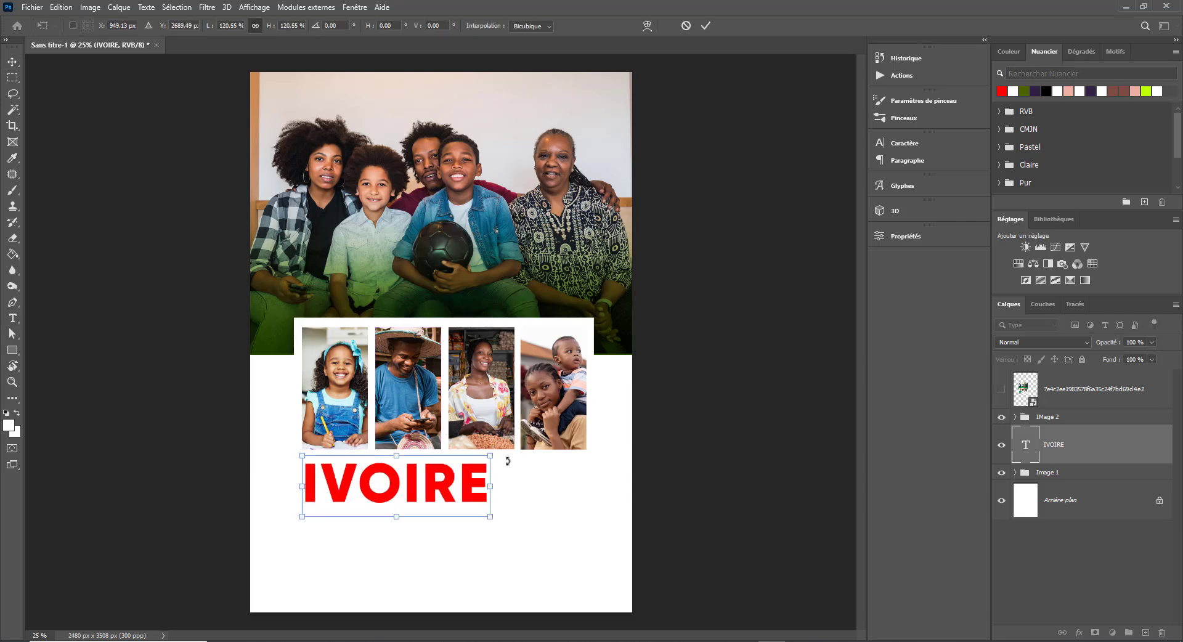
key(Return)
drag(369, 489, 372, 533)
key(t)
click(365, 526)
key(ctrl+a)
text(club)
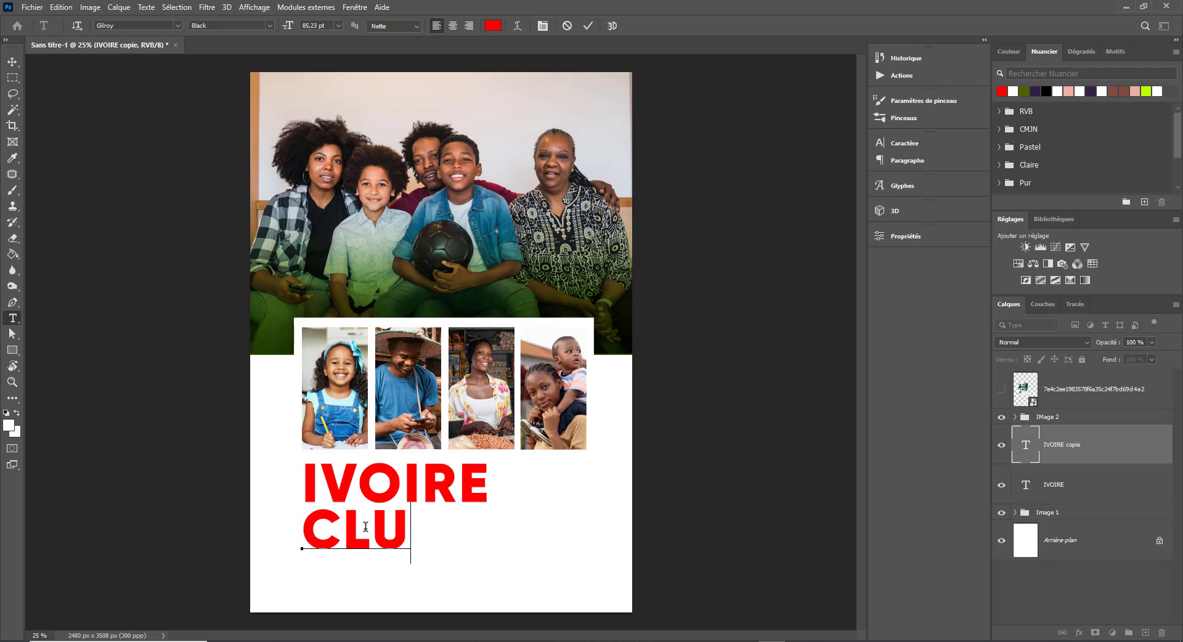
key(ctrl+Return)
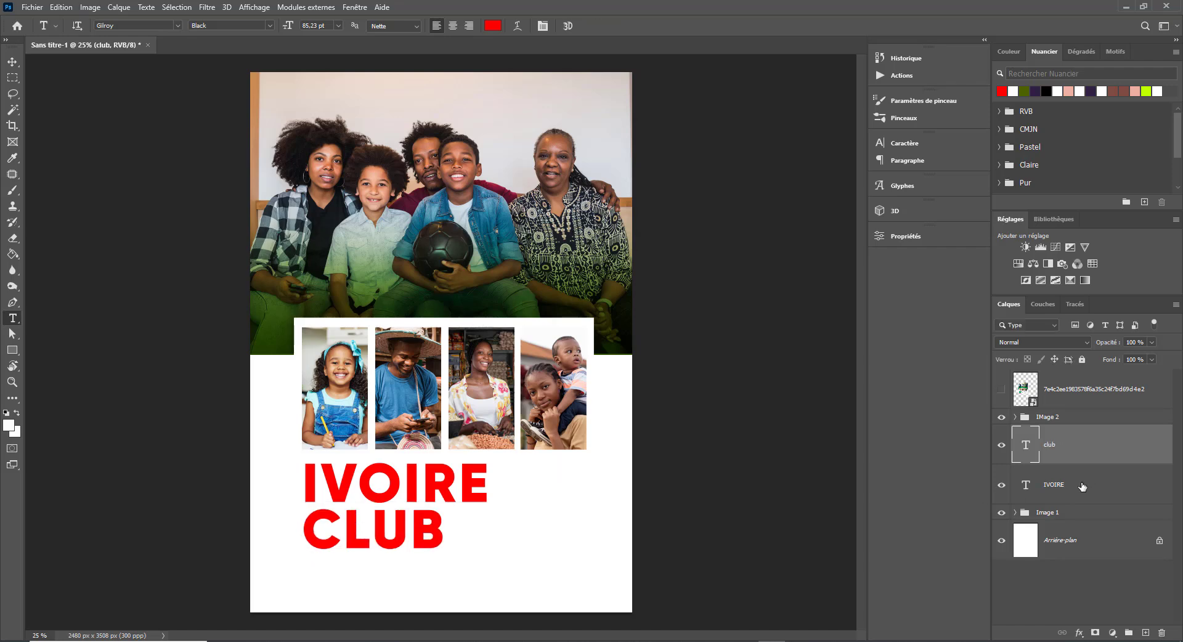
- Shrink both title lines together slightly
shift+click(1058, 494)
key(ctrl+t)
drag(488, 459, 468, 461)
key(Return)
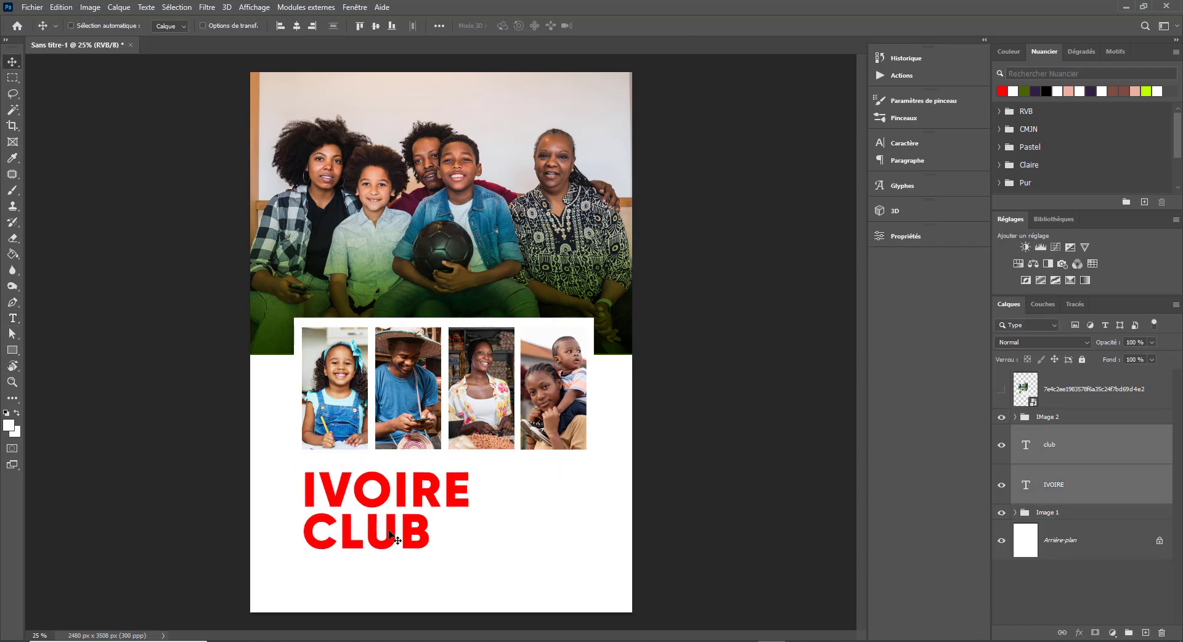
click(1001, 389)
click(1002, 389)
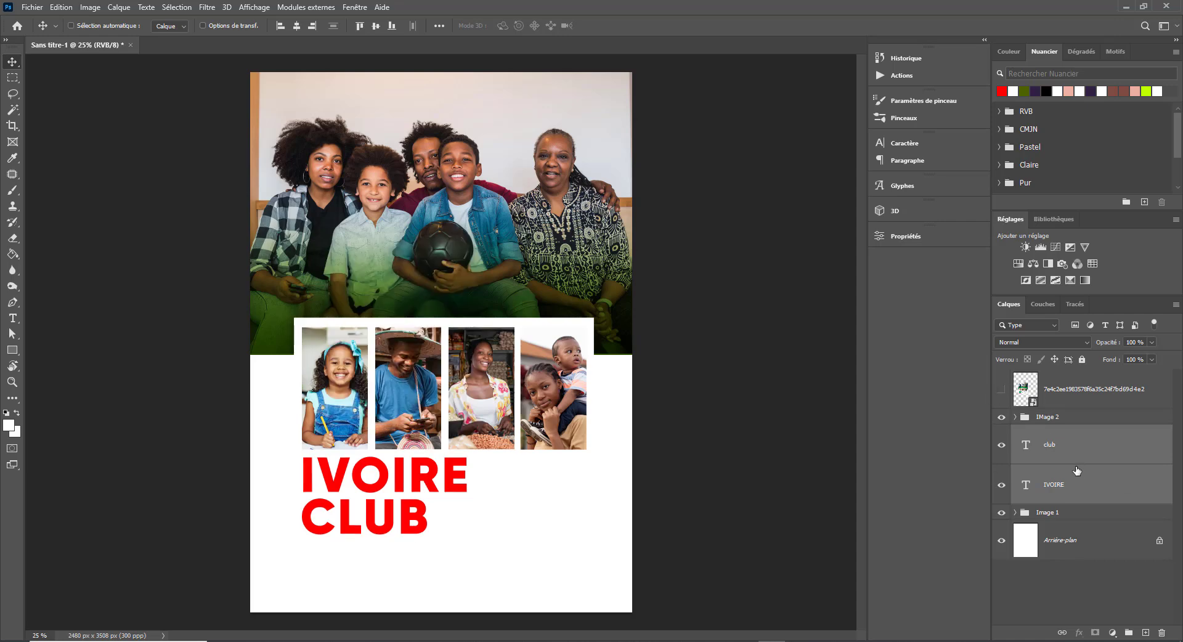
- Place IVOIRE under CLUB, move the title up beneath the photos and shrink it slightly
click(1136, 497)
drag(1118, 497, 1029, 431)
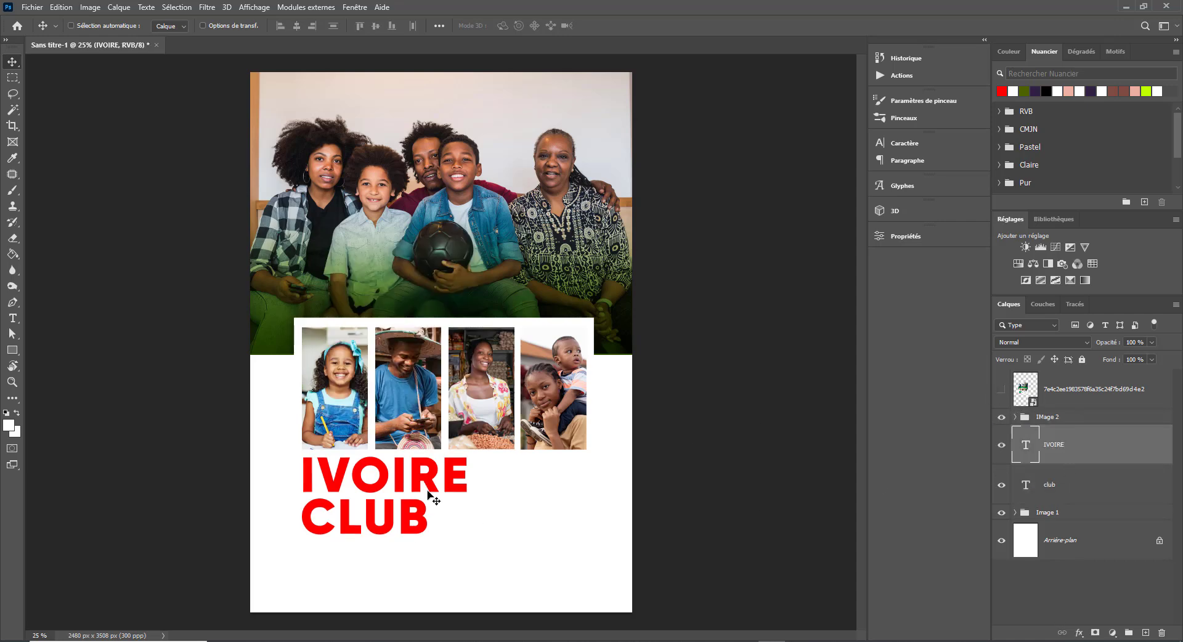
drag(428, 491, 426, 573)
shift+click(1056, 486)
drag(392, 521, 393, 478)
key(ctrl+t)
drag(467, 535, 457, 528)
key(Return)
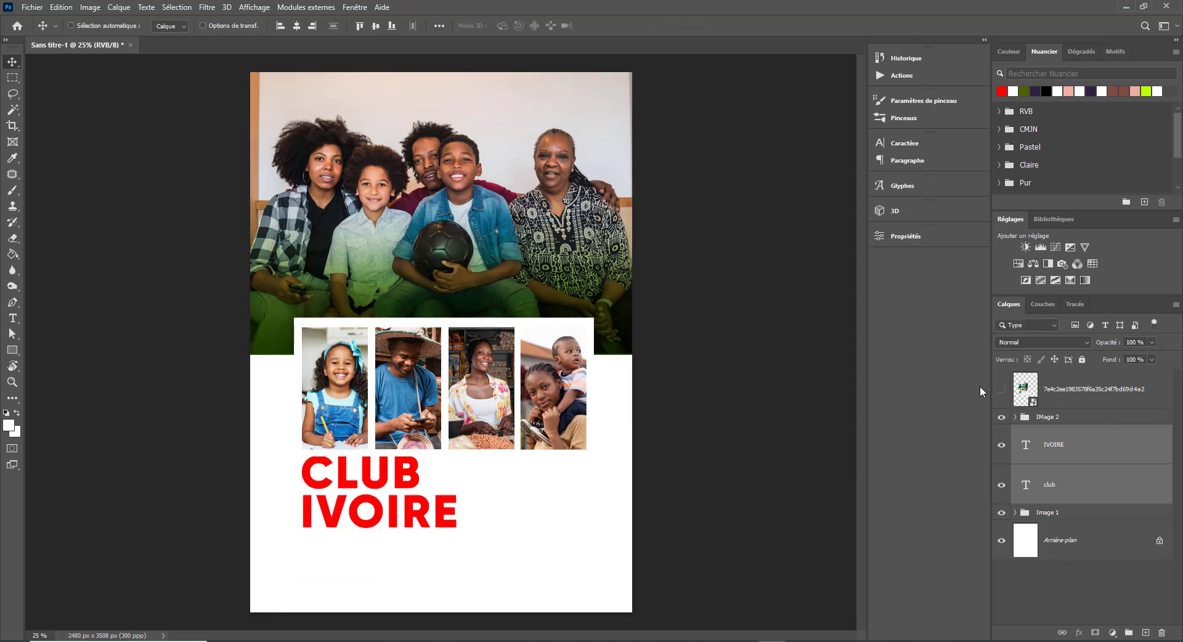
click(1001, 389)
click(1001, 389)
click(1001, 389)
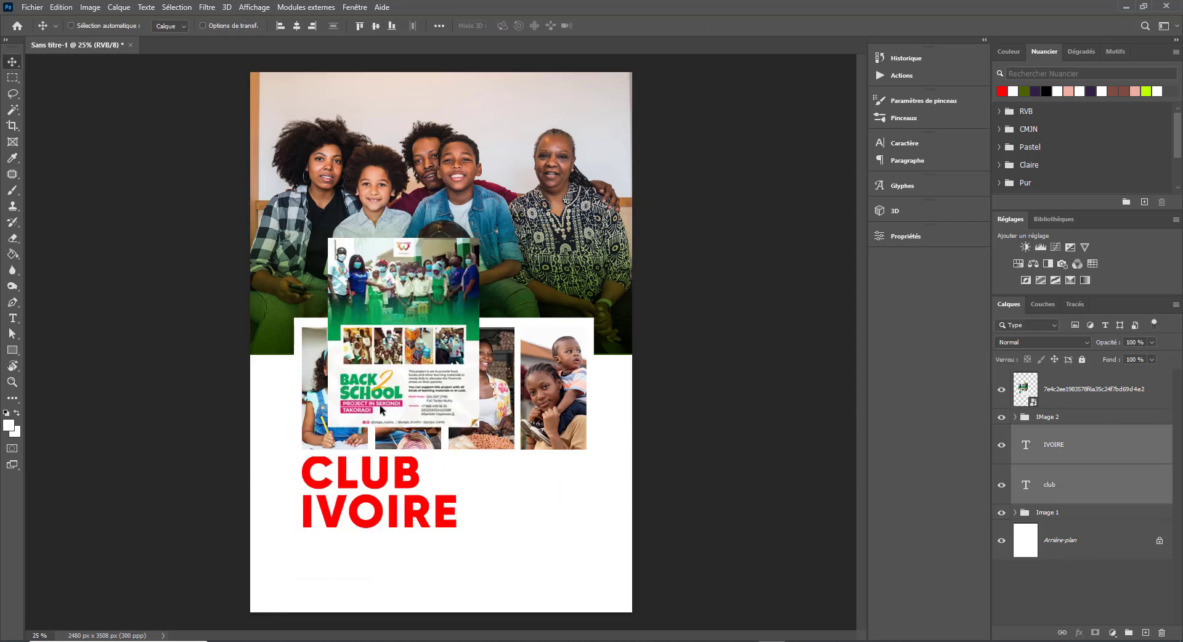
click(1001, 391)
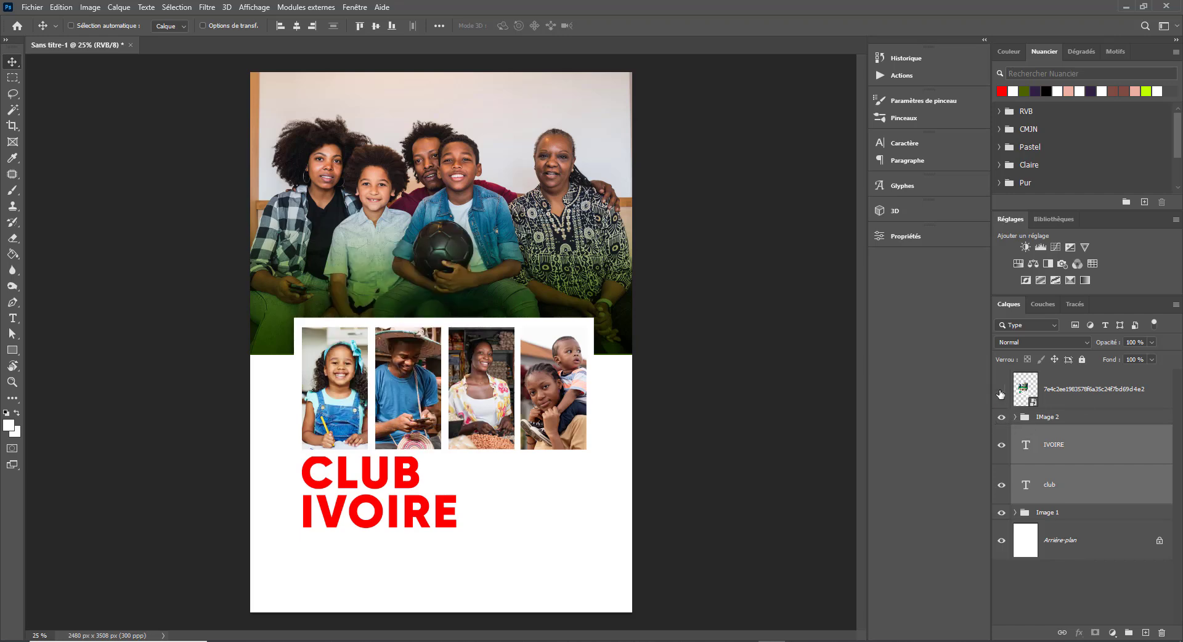
- Draw a wide dark purple bar with no outline below the title
click(11, 351)
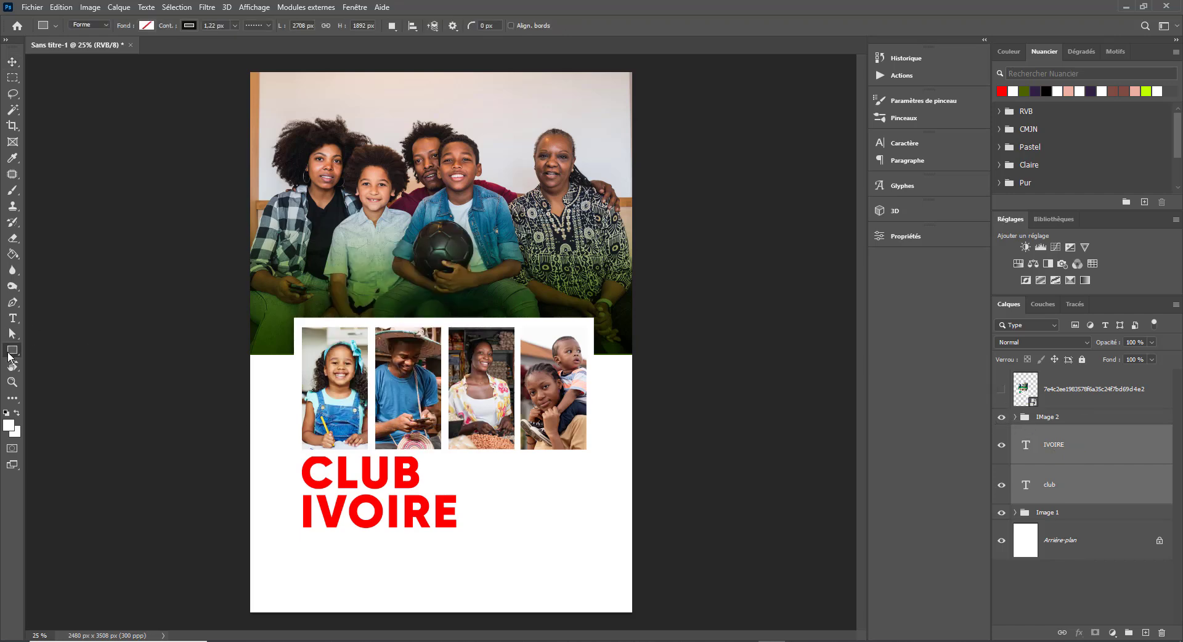
drag(305, 537, 497, 552)
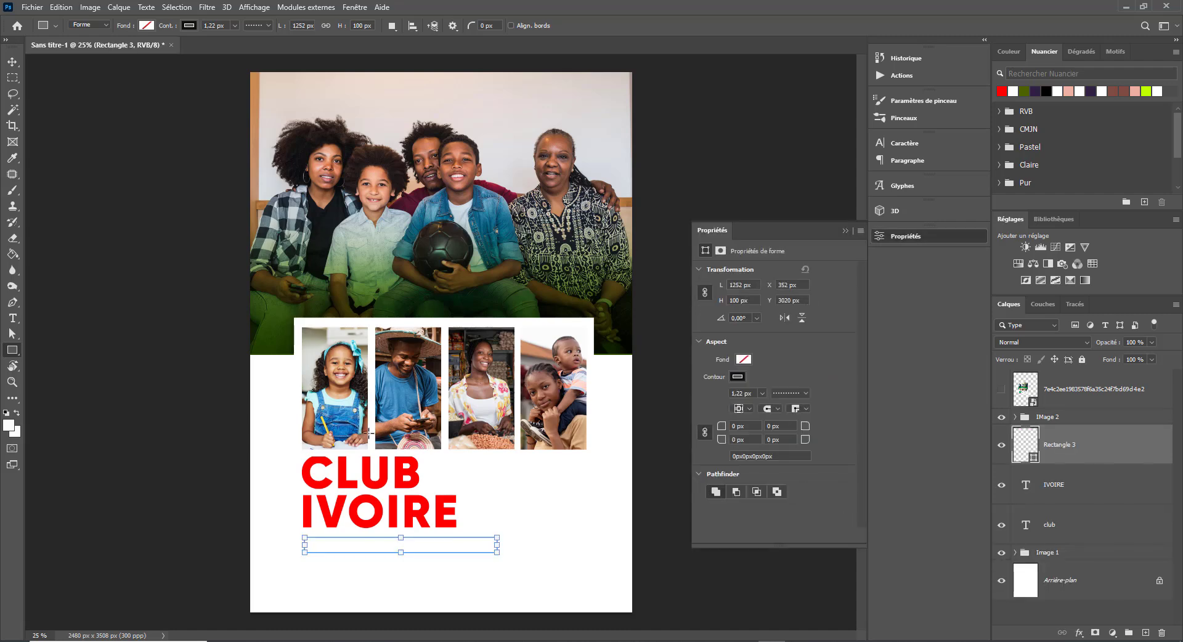
click(187, 25)
click(115, 49)
click(146, 26)
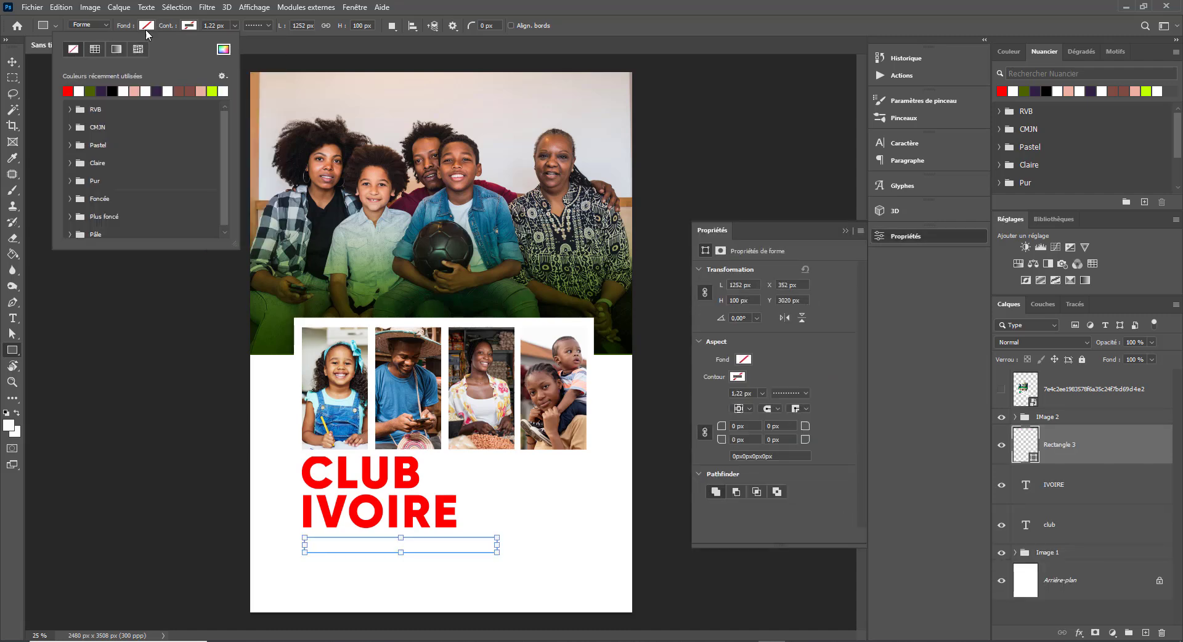
click(91, 91)
click(100, 90)
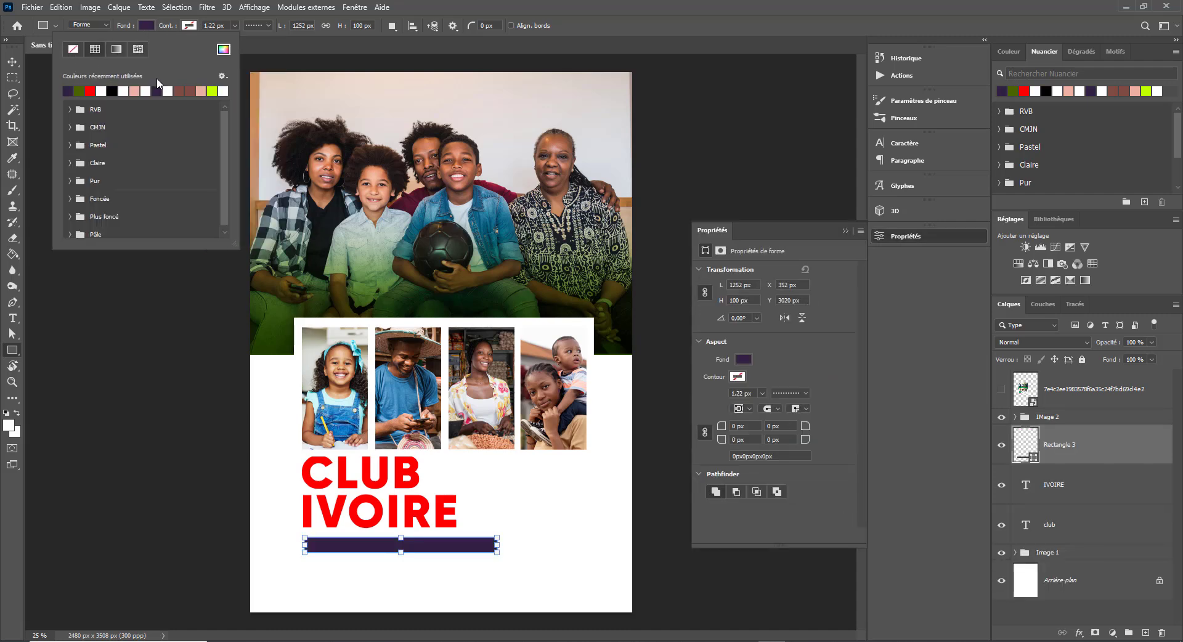
click(12, 62)
drag(352, 546, 349, 542)
click(1001, 390)
click(1001, 390)
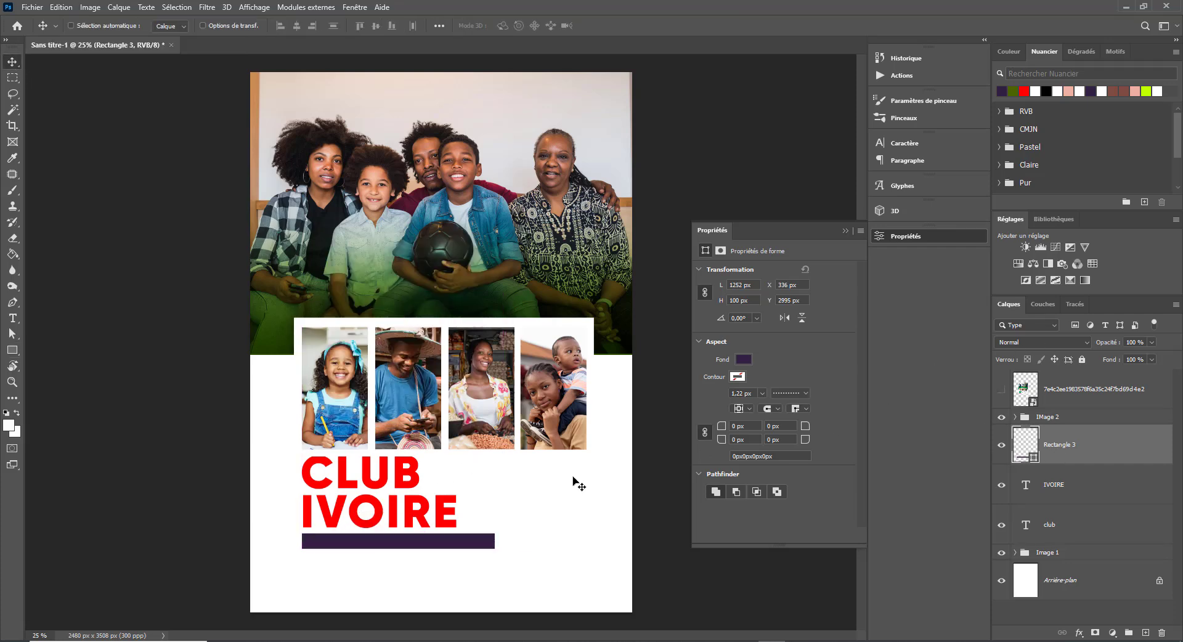
- Duplicate the purple bar just below and shorten the copy to about 55% width
drag(444, 549, 411, 570)
key(ctrl+t)
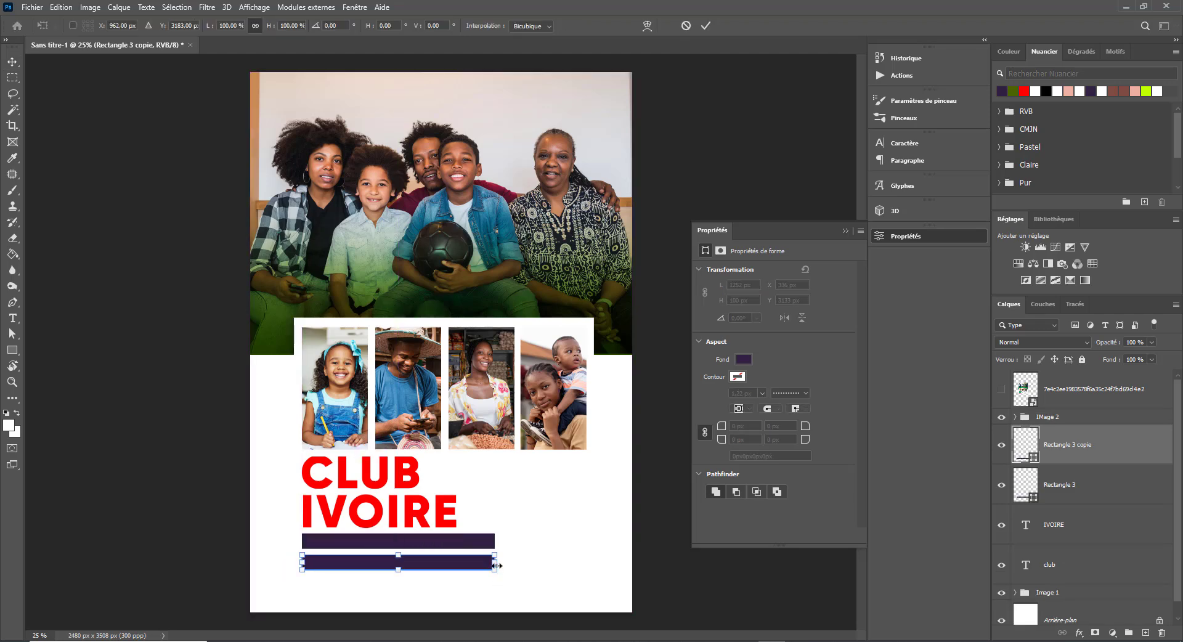
drag(495, 564, 421, 565)
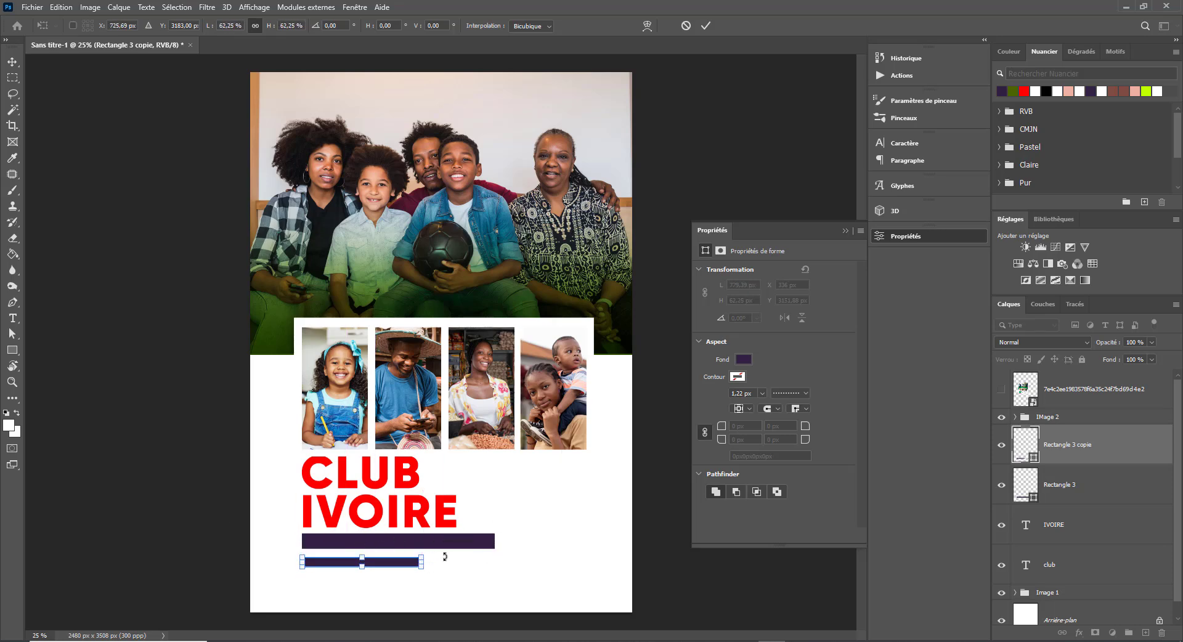
key(ctrl+z)
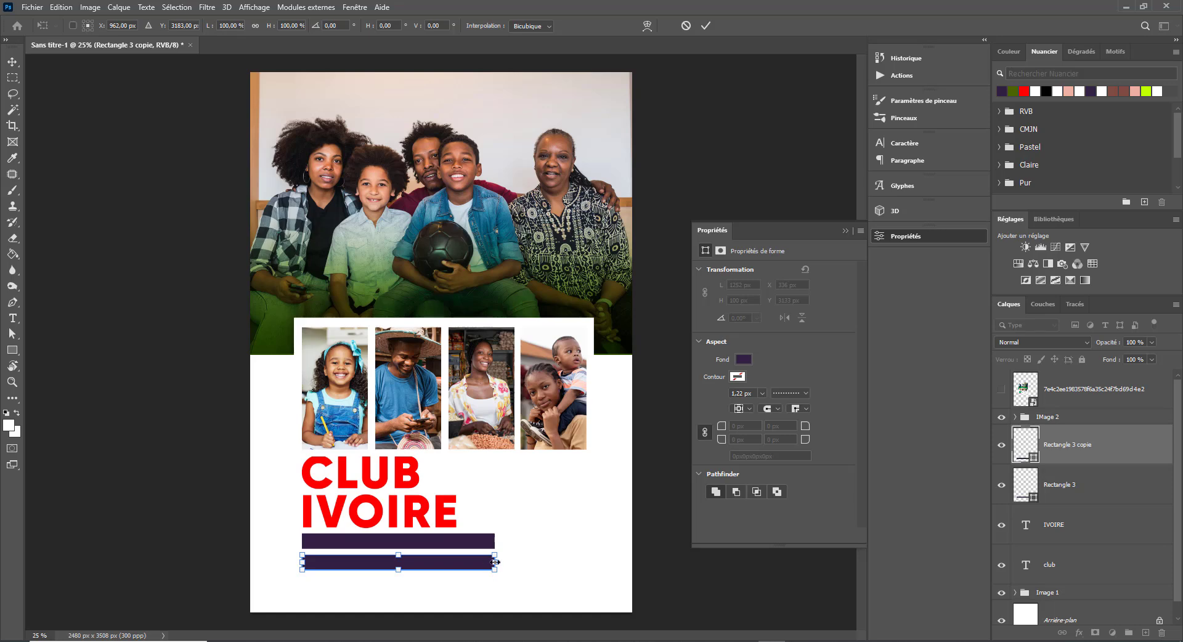
drag(494, 561, 408, 562)
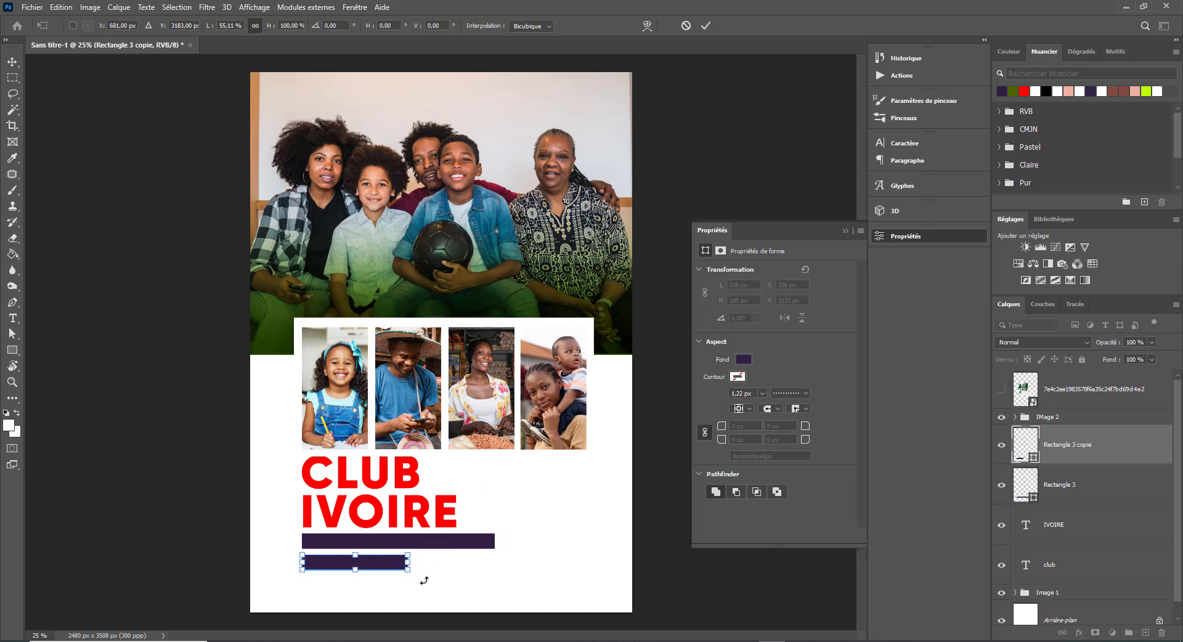
key(Return)
right_click(389, 482)
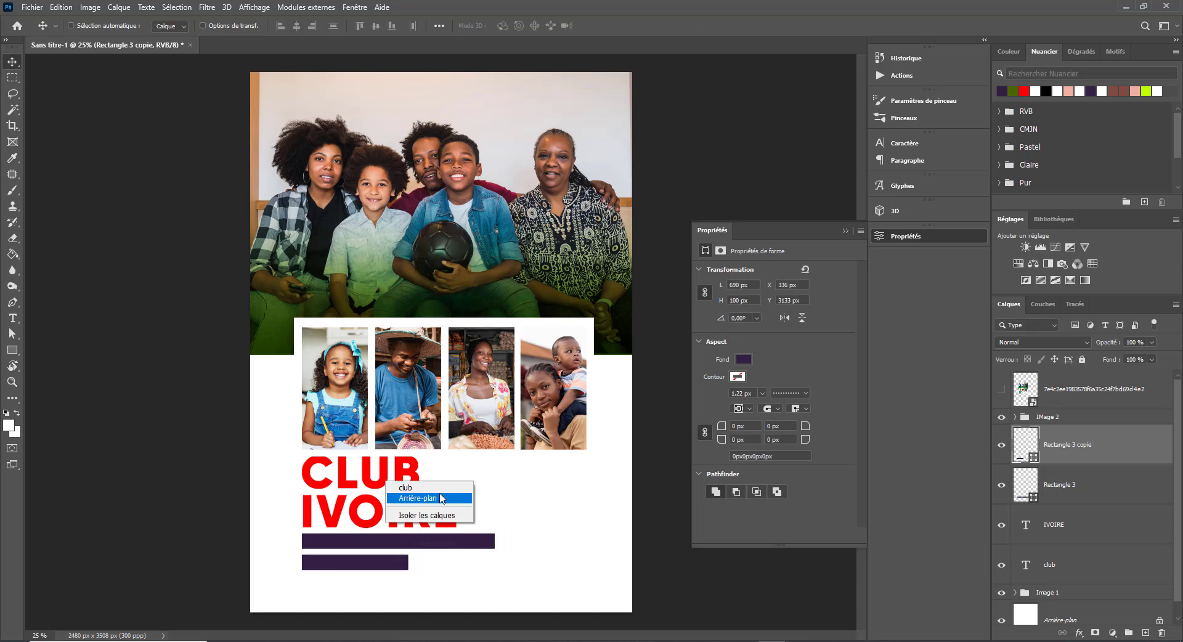
- Colour the club and IVOIRE title layers dark purple #46006b
click(405, 487)
shift+click(1082, 524)
click(836, 366)
click(490, 294)
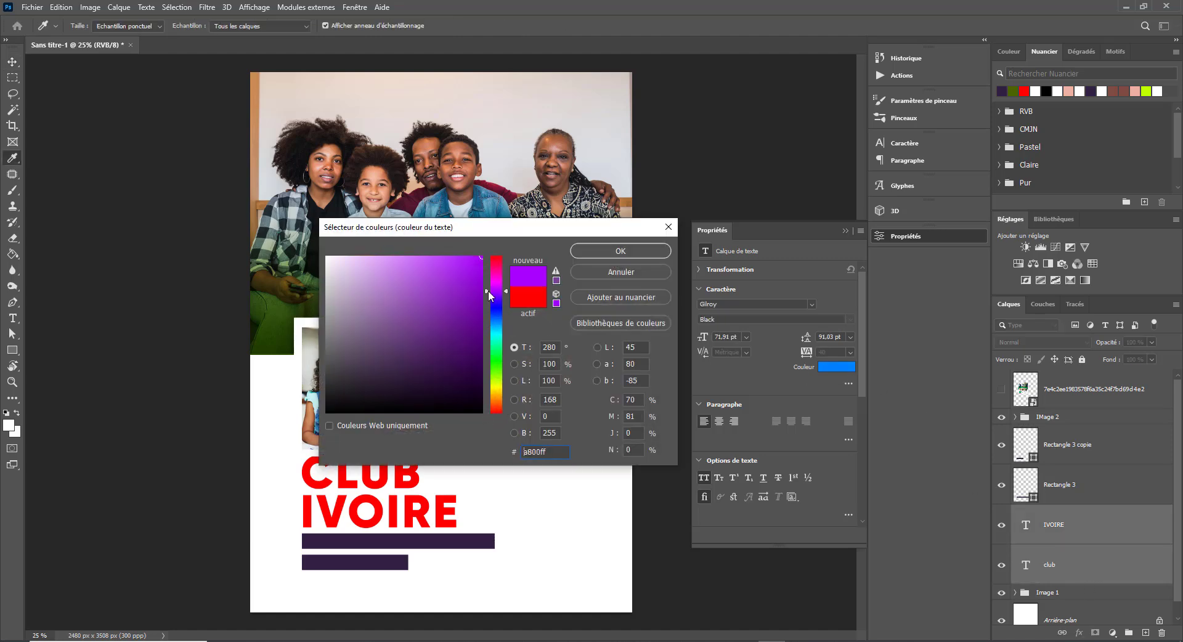
mouse_move(480, 369)
mouse_down()
mouse_move(485, 388)
mouse_move(484, 290)
mouse_move(483, 346)
mouse_up()
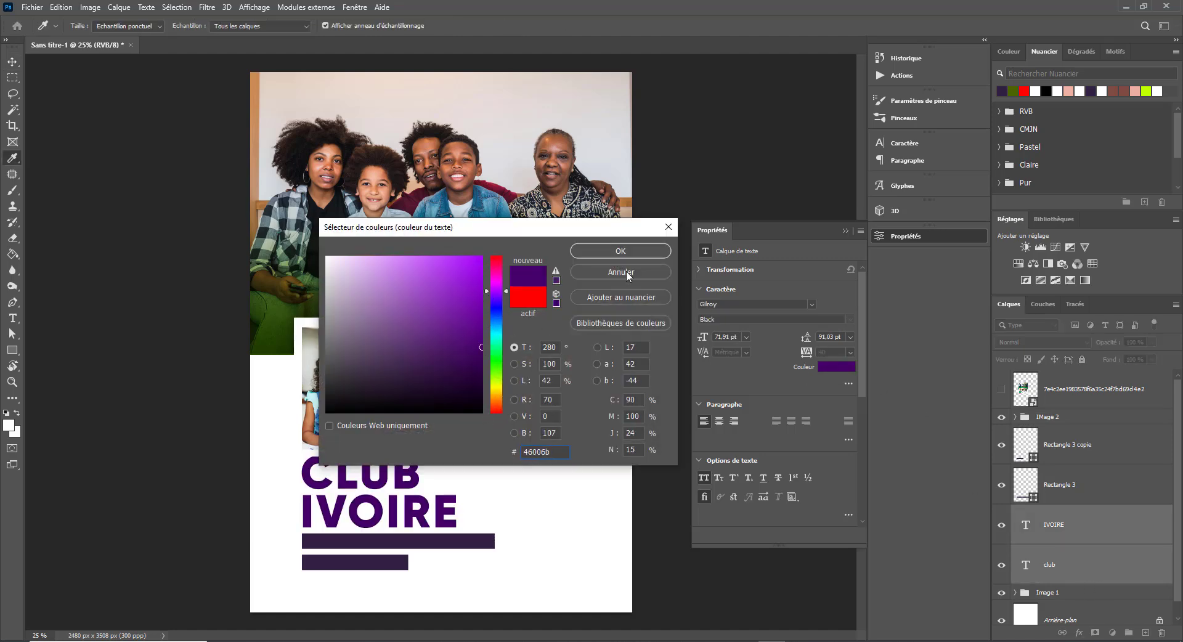
click(621, 250)
- Add LOREM IPSUM placeholder text and scale it onto the upper purple bar
key(t)
click(543, 536)
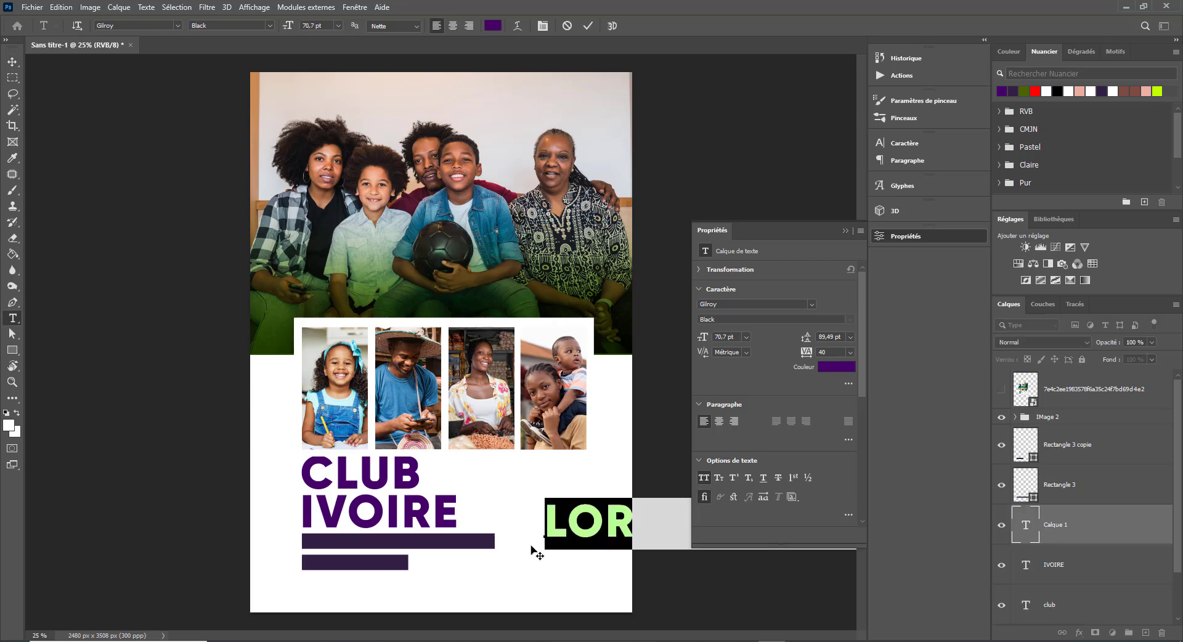
click(12, 62)
drag(592, 522, 324, 534)
key(ctrl+t)
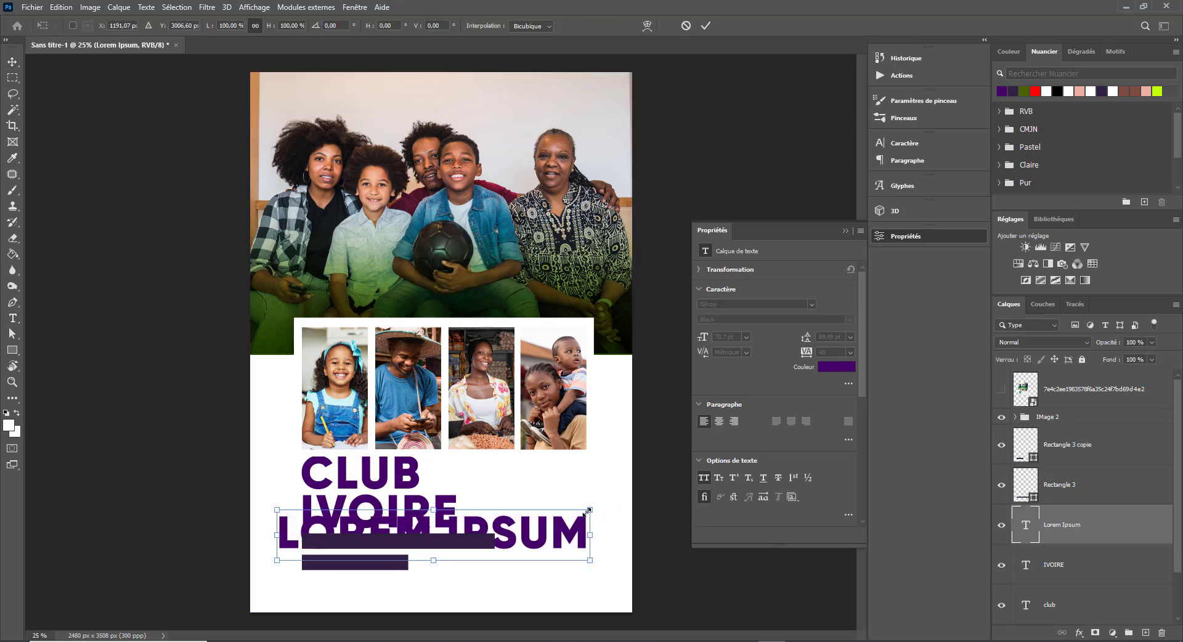
drag(586, 504, 395, 541)
key(Return)
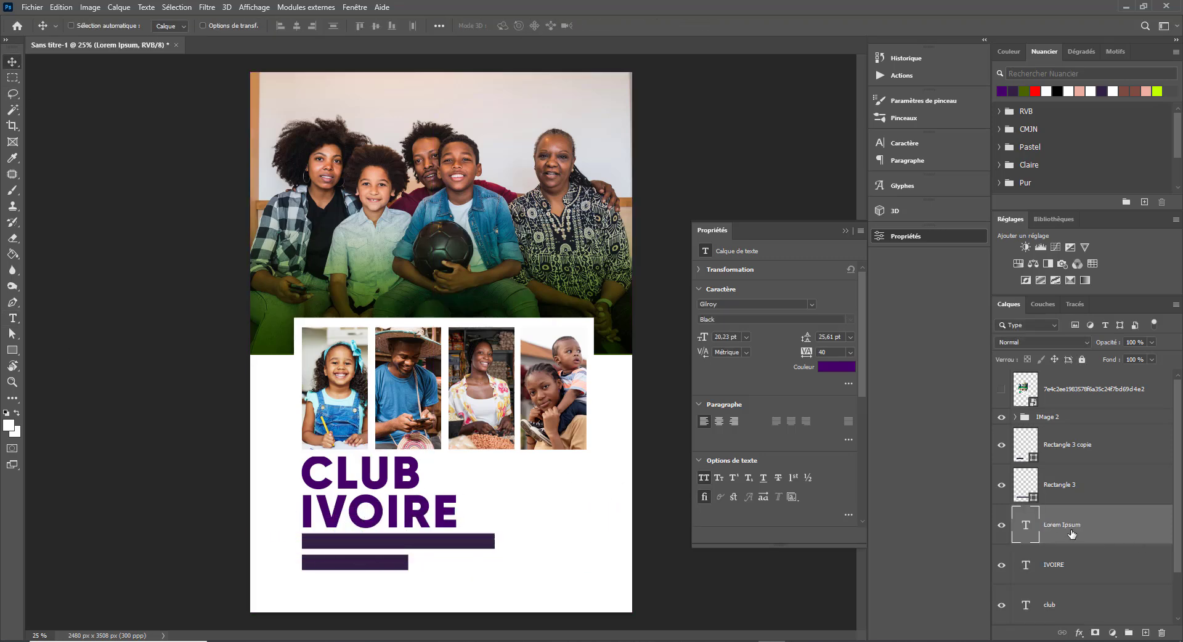
- Stack the LOREM IPSUM layer above the bars and make it white
drag(1069, 533, 1072, 426)
click(831, 369)
drag(364, 295, 321, 251)
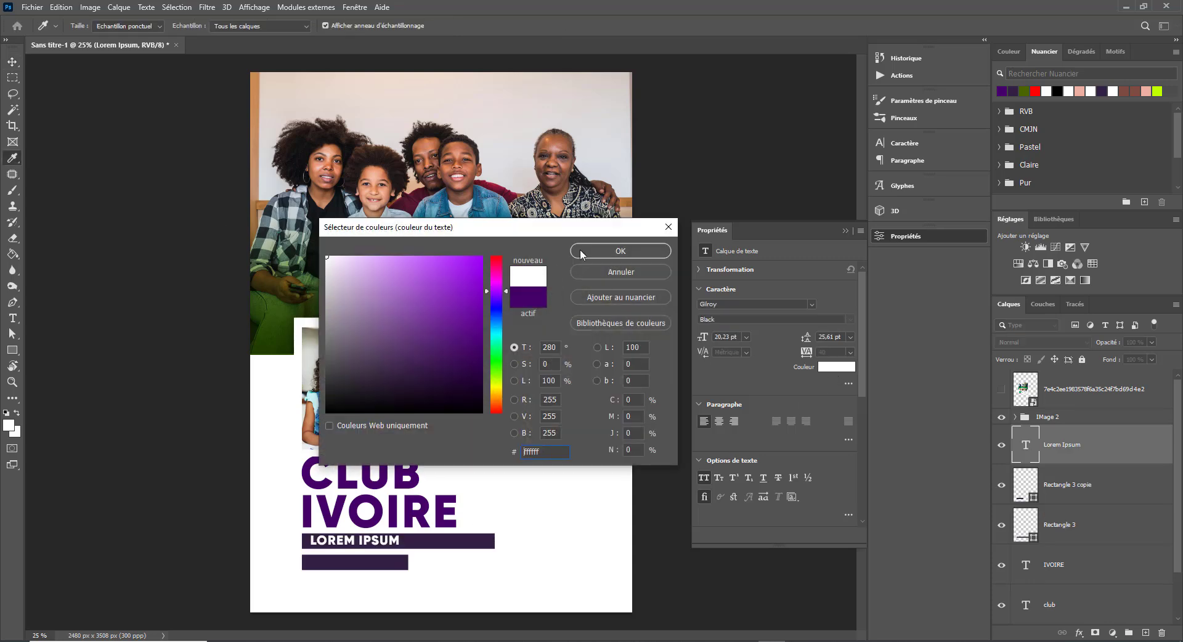
click(582, 254)
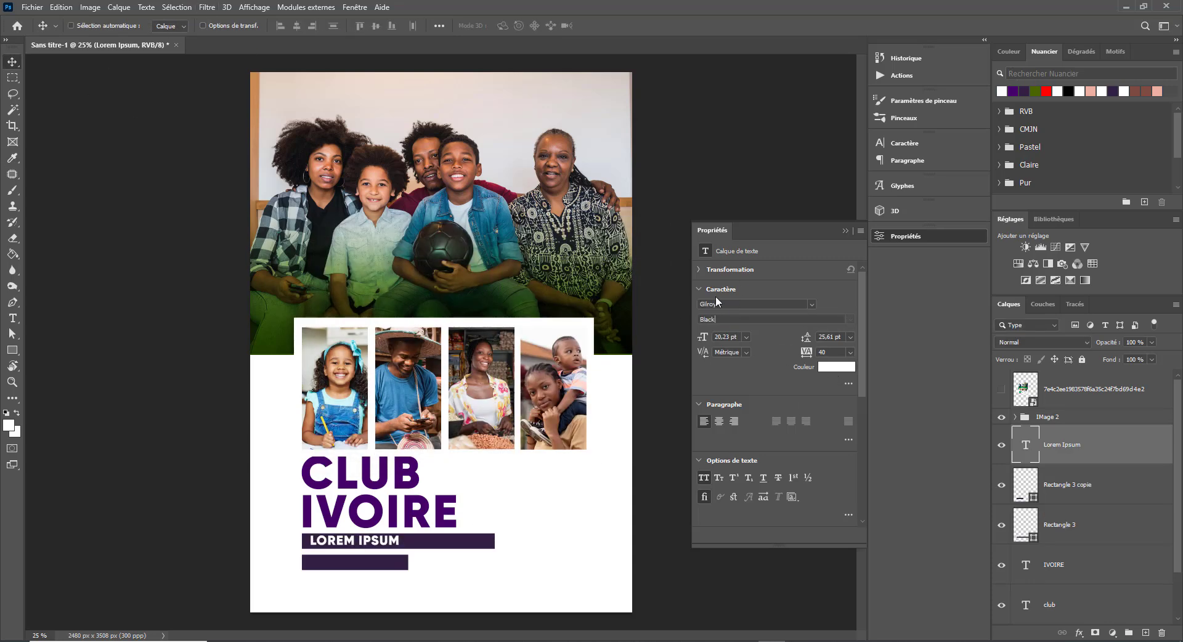
- Set the label font to Lato Light
text(lat)
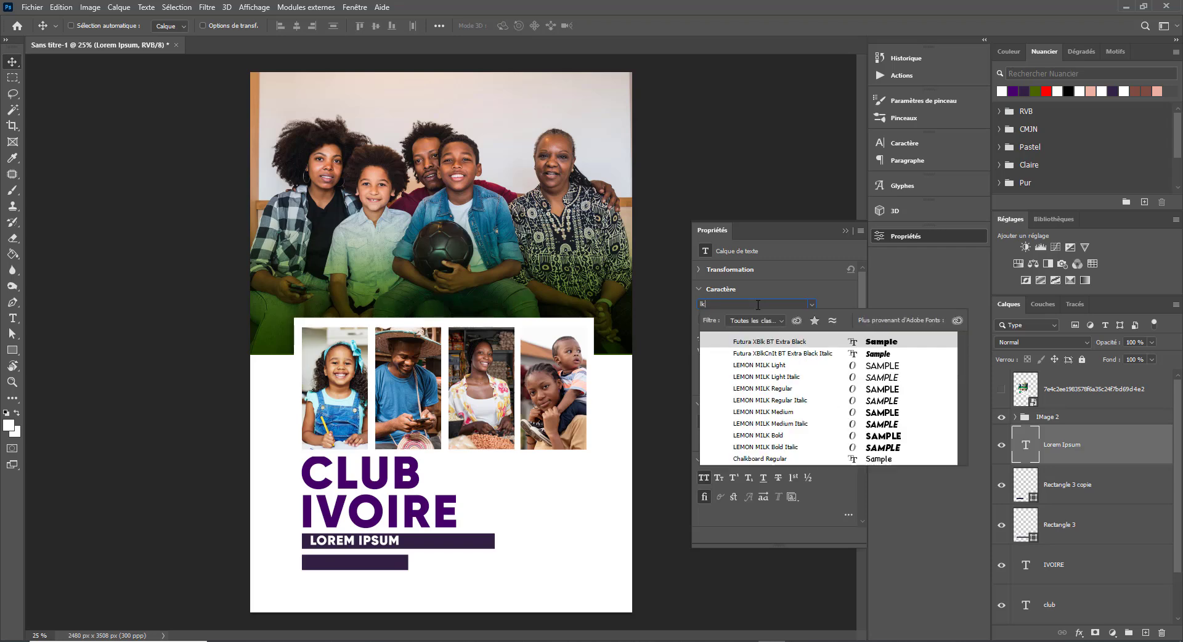
text(o)
click(761, 342)
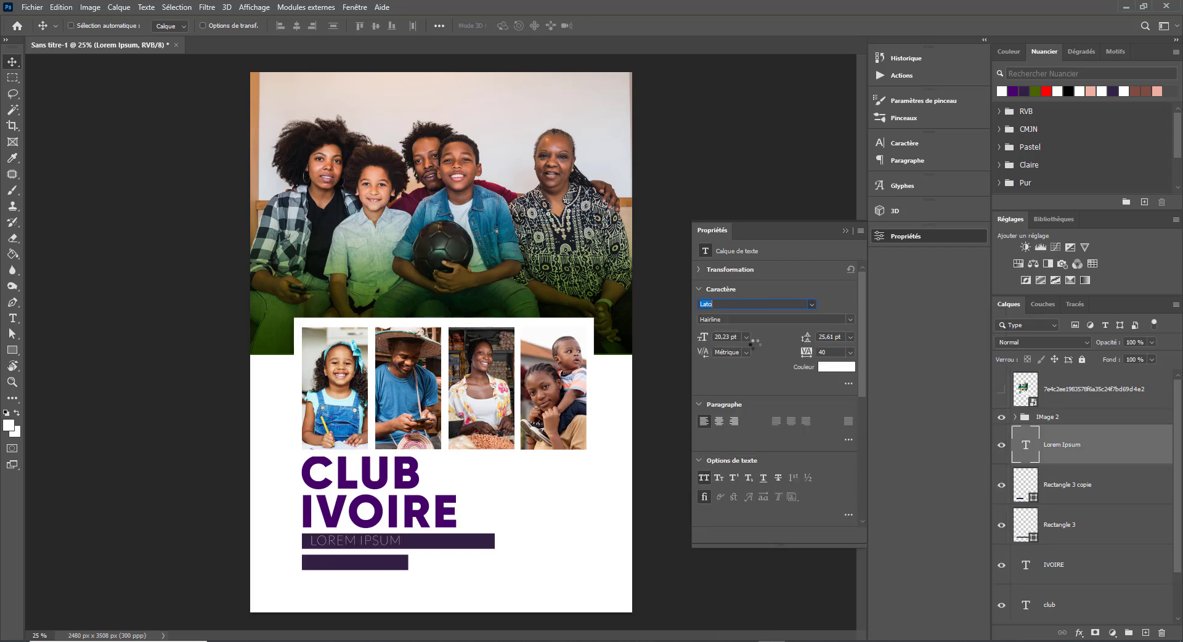
click(850, 319)
click(746, 353)
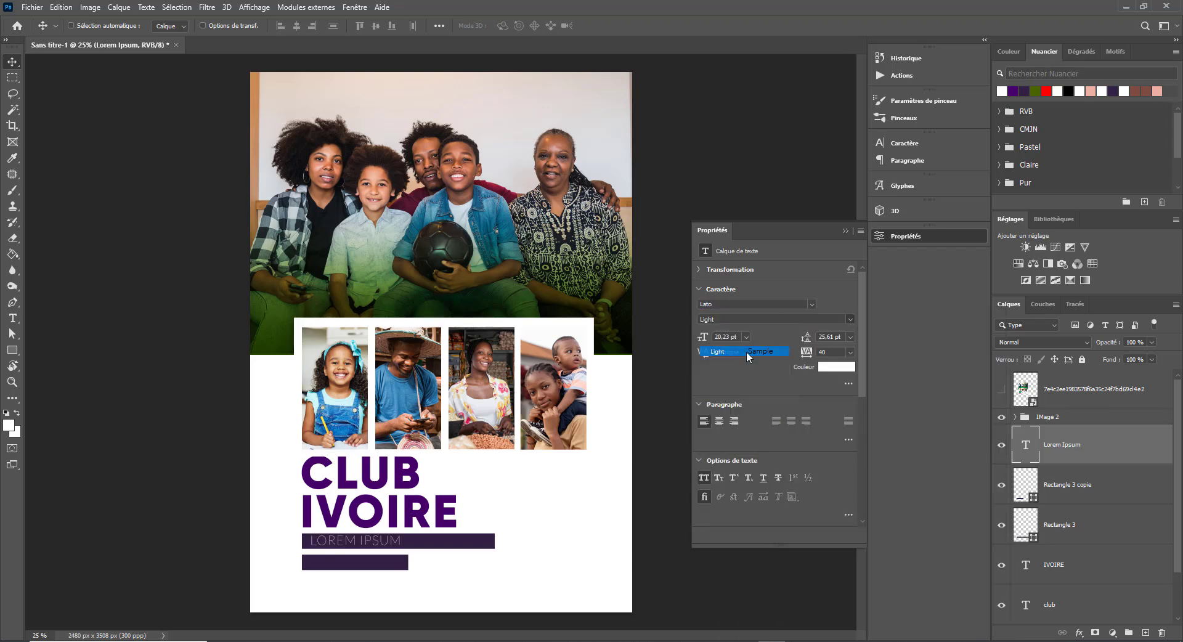
- Turn off All Caps and extend the upper label to 'Lorem Ipsum Lorem Ipsum'
double_click(336, 542)
key(ctrl+t)
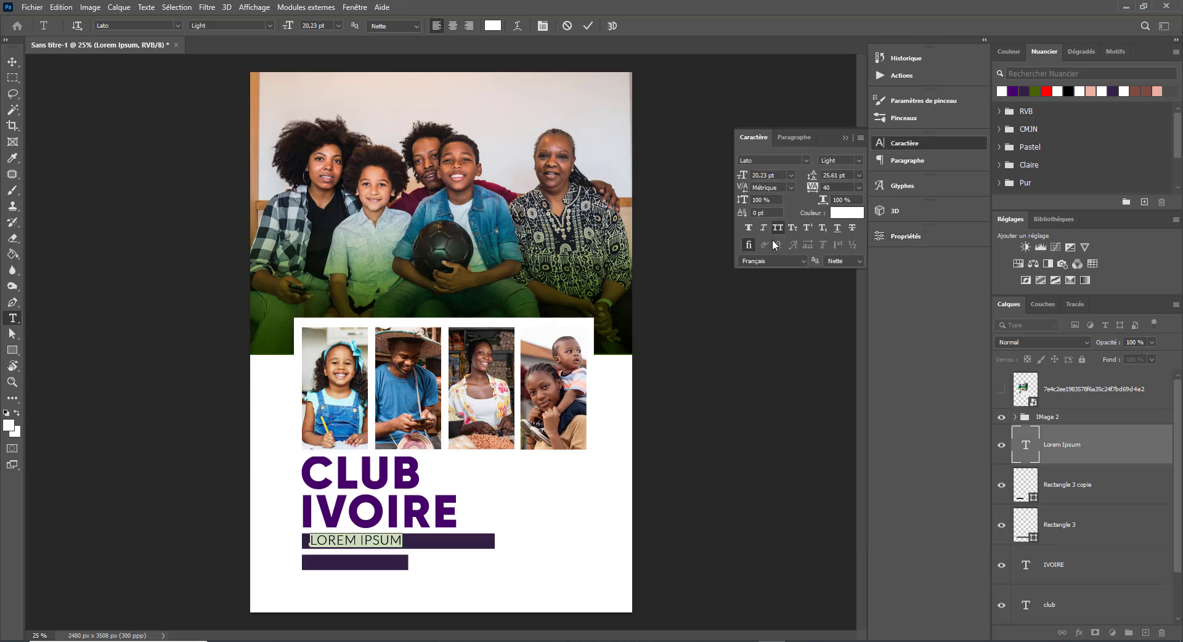
click(777, 227)
click(371, 545)
key(ctrl+a)
key(ctrl+c)
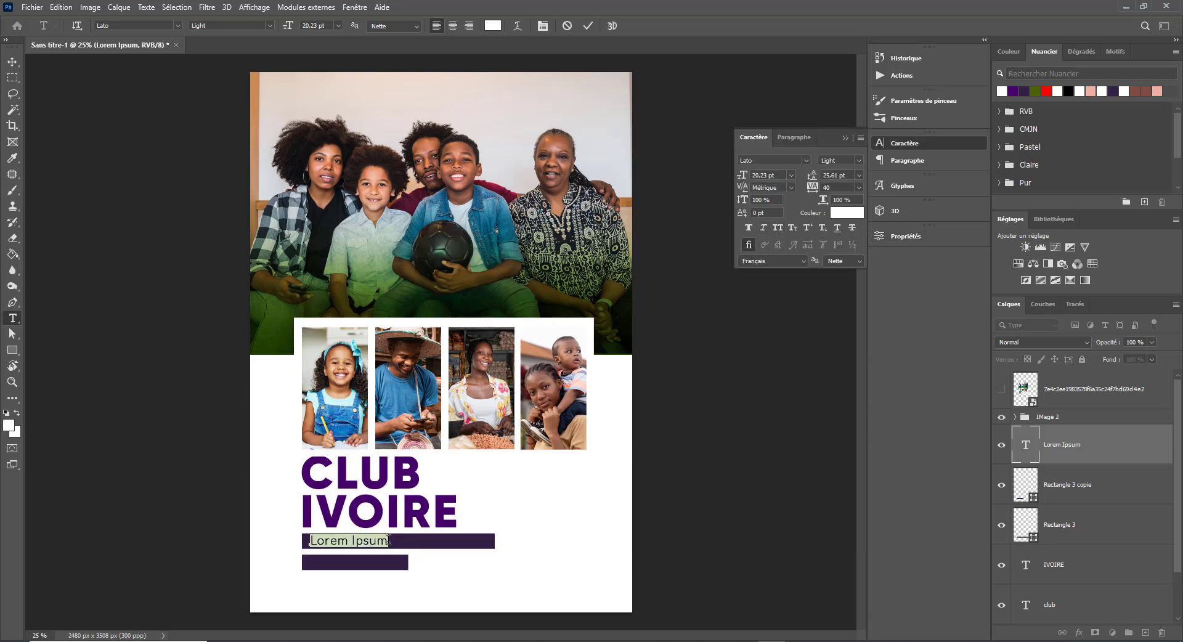
click(395, 542)
key(ctrl+v)
key(ctrl+Return)
- Copy the label onto the lower bar and trim it to 'Lorem Ipsum'
key(v)
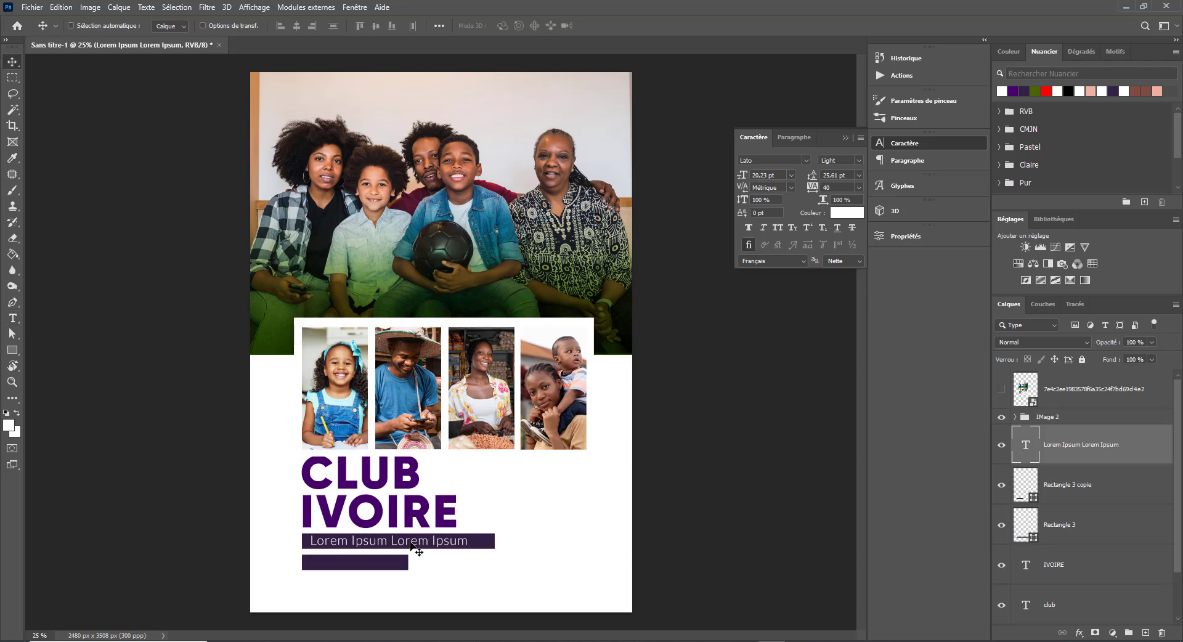
drag(404, 543, 620, 565)
key(t)
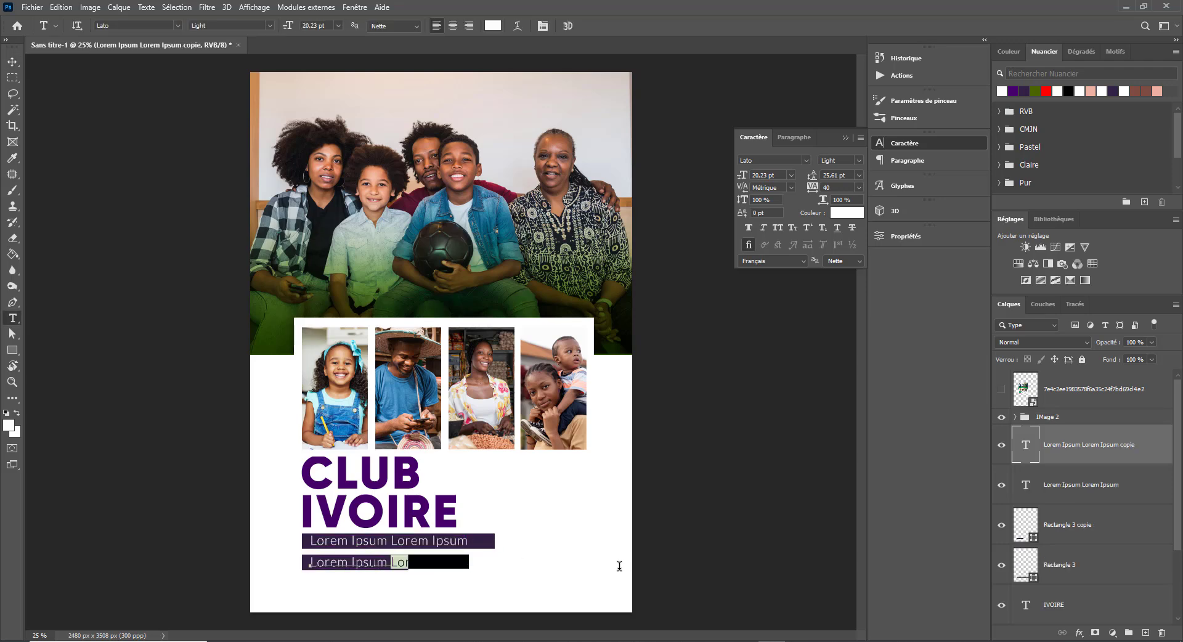
key(BackSpace)
key(ctrl+Return)
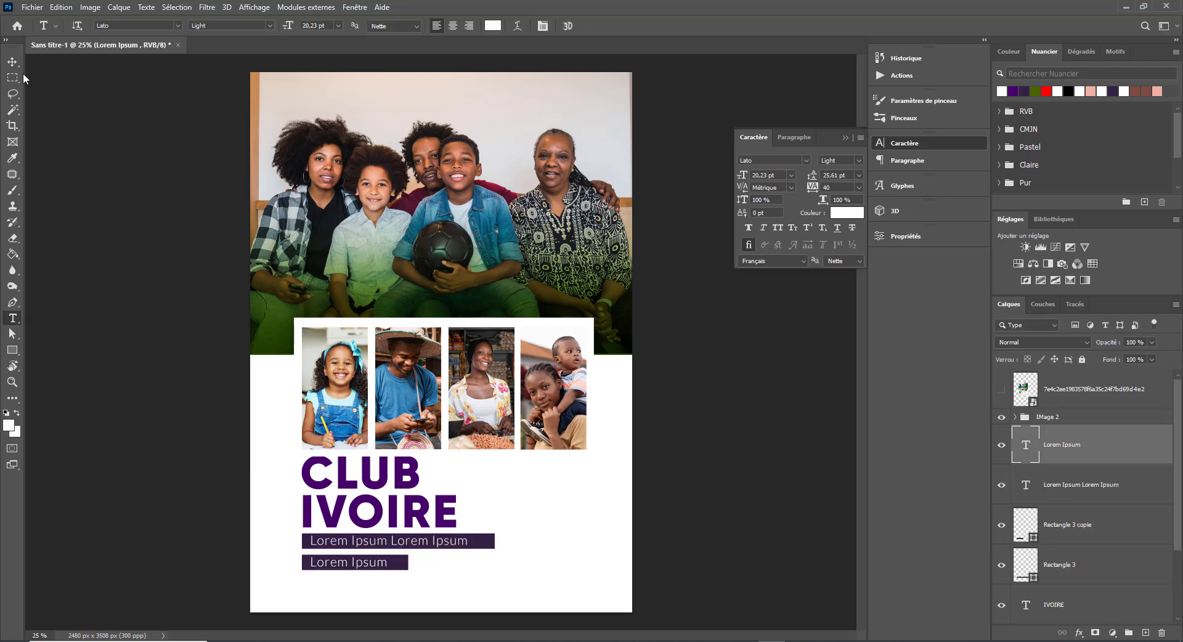
key(v)
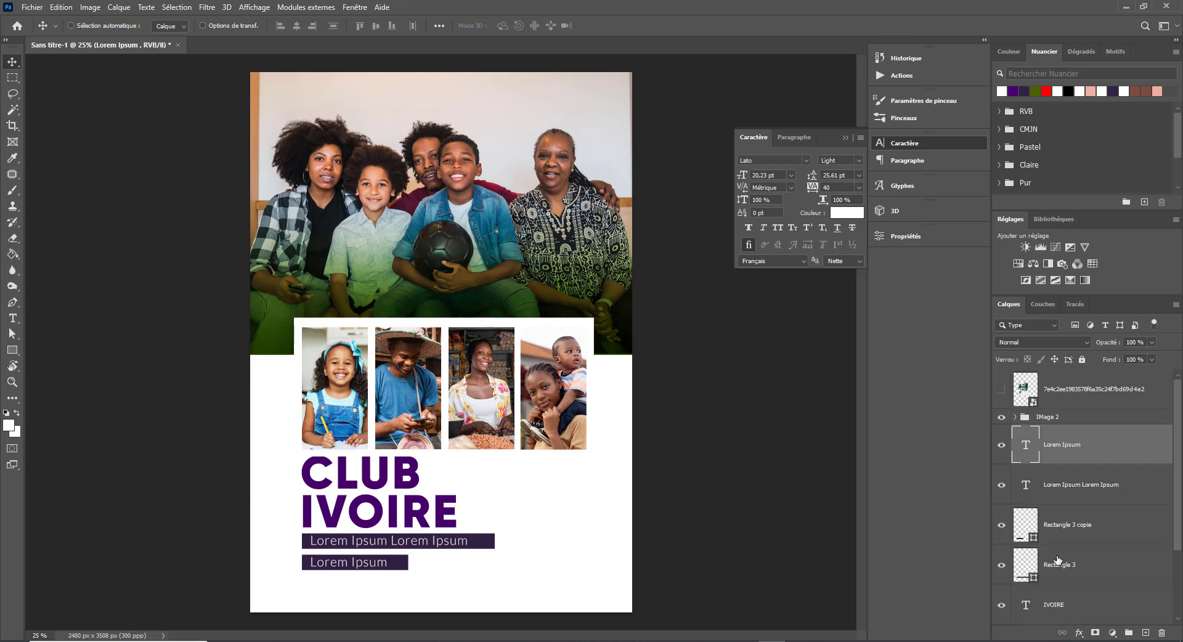
- Scale down the CLUB IVOIRE title block and move it up to the guide
scroll(1105, 603, down, 3)
shift+click(1113, 555)
key(ctrl+t)
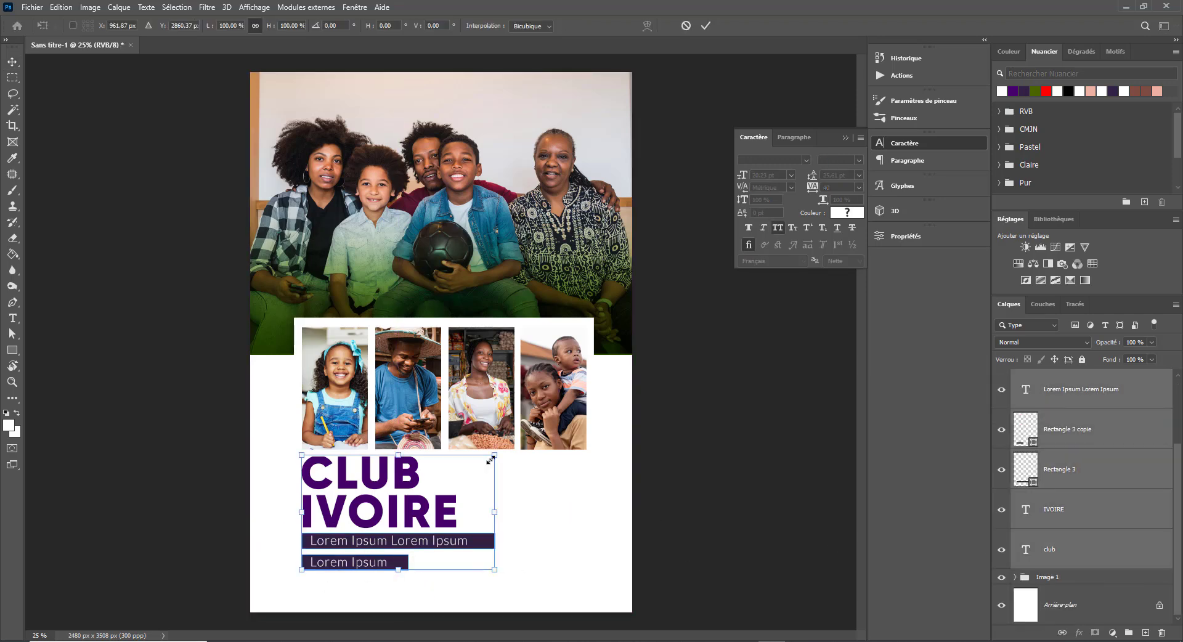
drag(494, 456, 447, 476)
drag(385, 530, 385, 511)
key(Return)
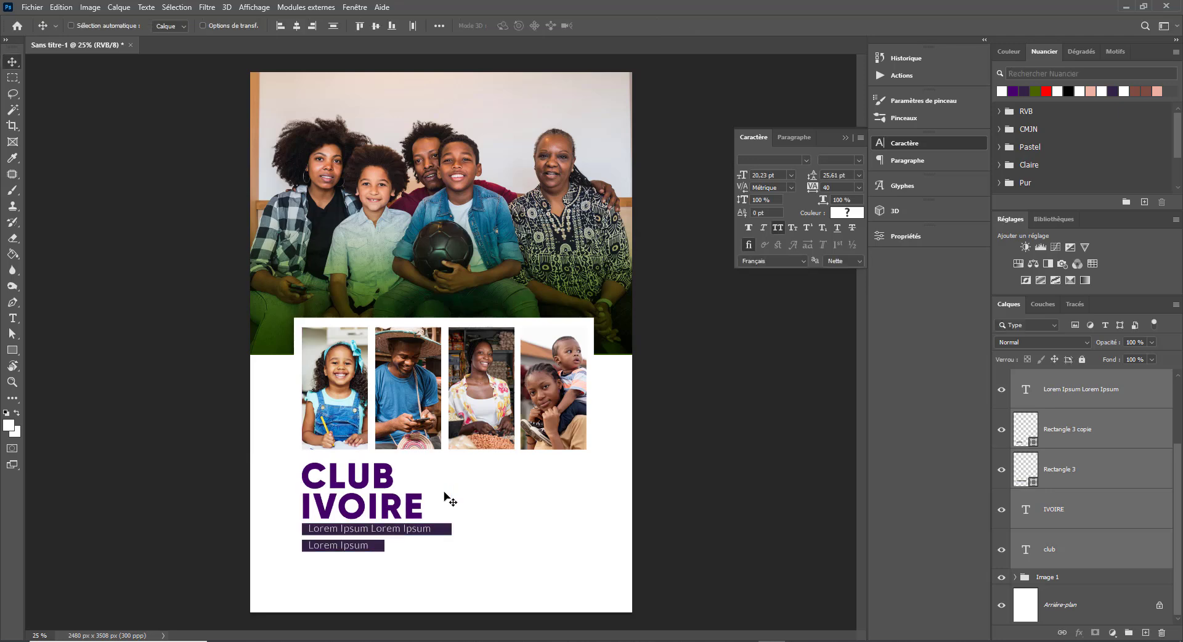
- Bring in the Back 2 School reference flyer, then hide it
drag(762, 330, 1023, 386)
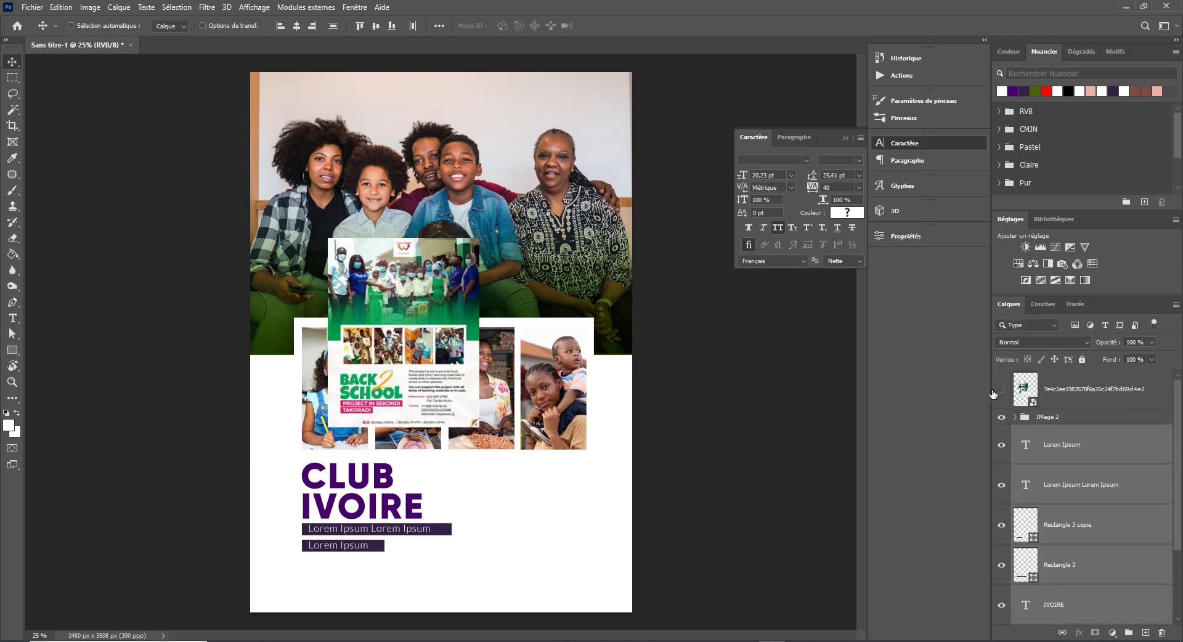
click(999, 390)
click(999, 390)
click(999, 389)
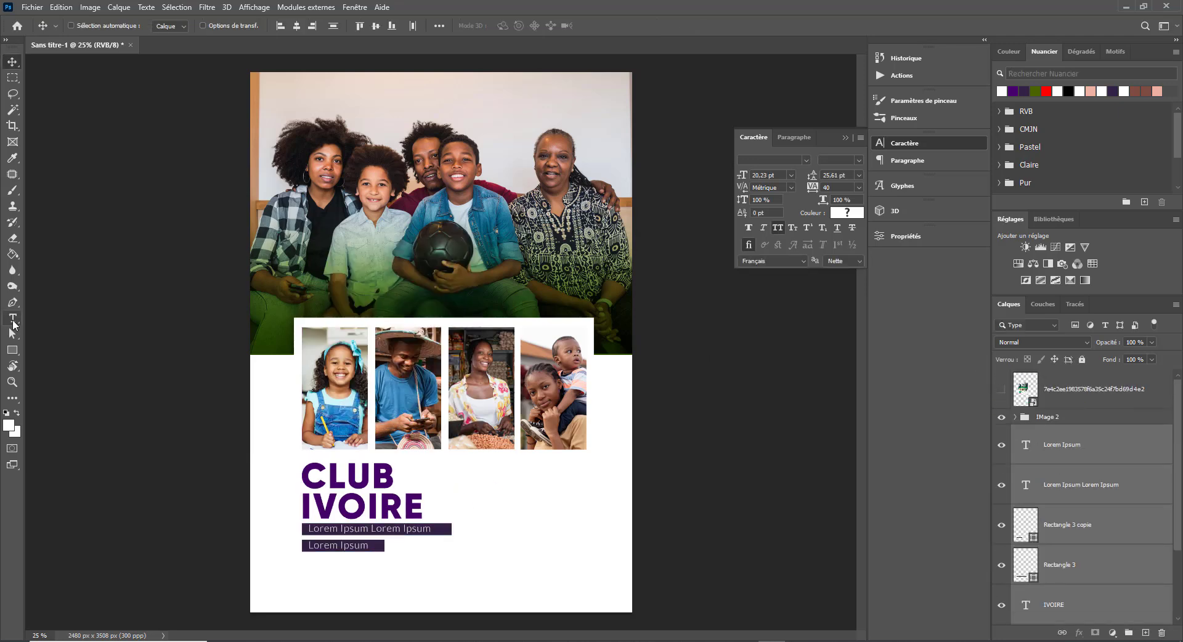
- Show the rulers and place a vertical guide at the title's left edge
key(ctrl+r)
drag(37, 327, 254, 346)
key(ctrl+z)
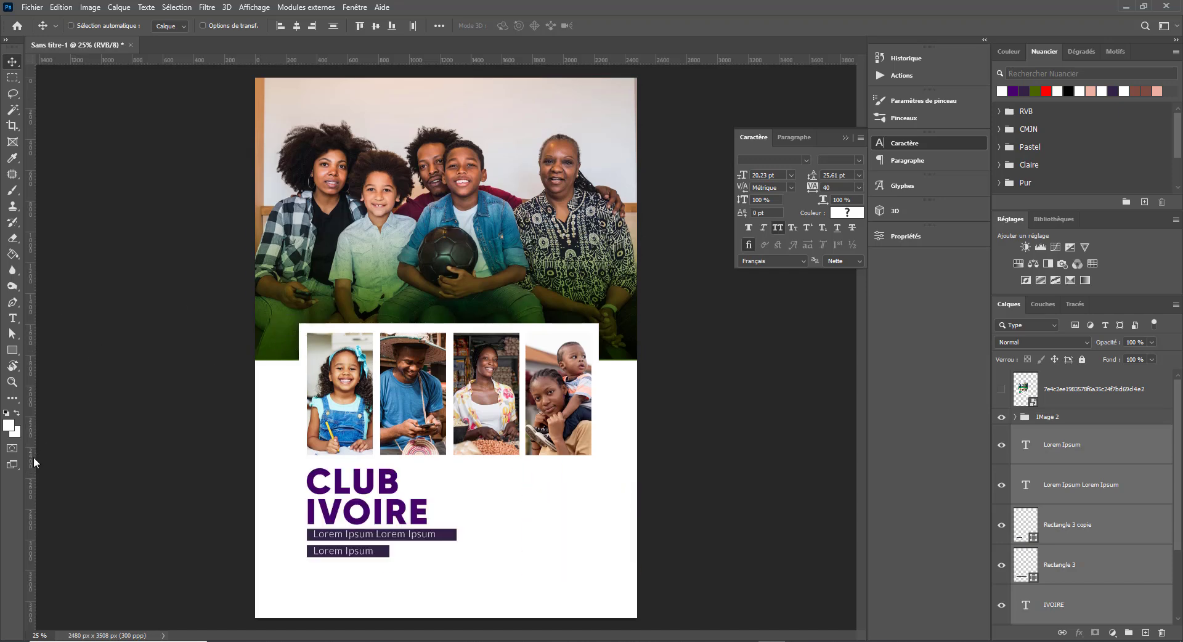
drag(34, 462, 306, 456)
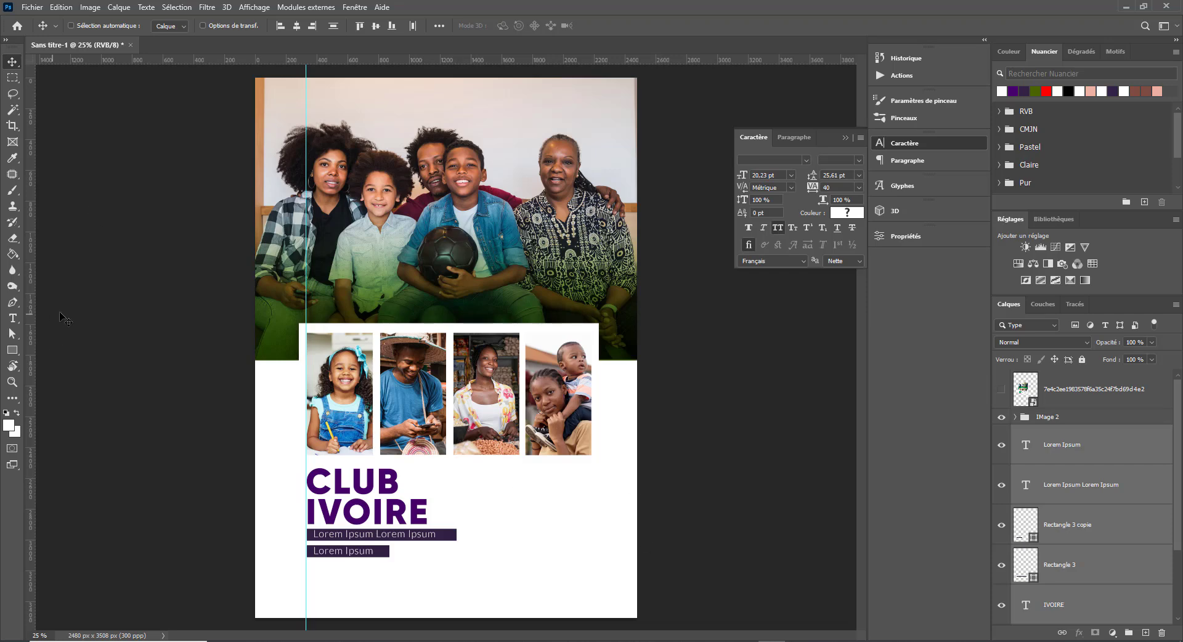
- Draw a paragraph text box right of the title at 11 pt, auto leading, tracking 0
click(12, 318)
drag(474, 470, 591, 545)
click(791, 175)
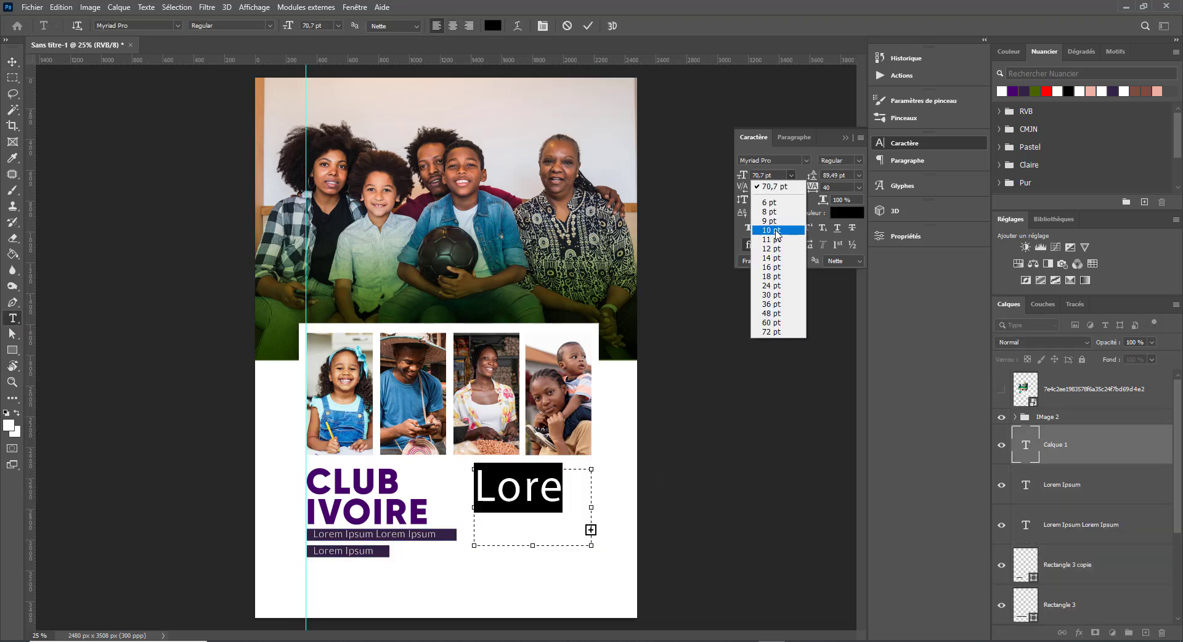
click(773, 243)
click(858, 174)
click(838, 185)
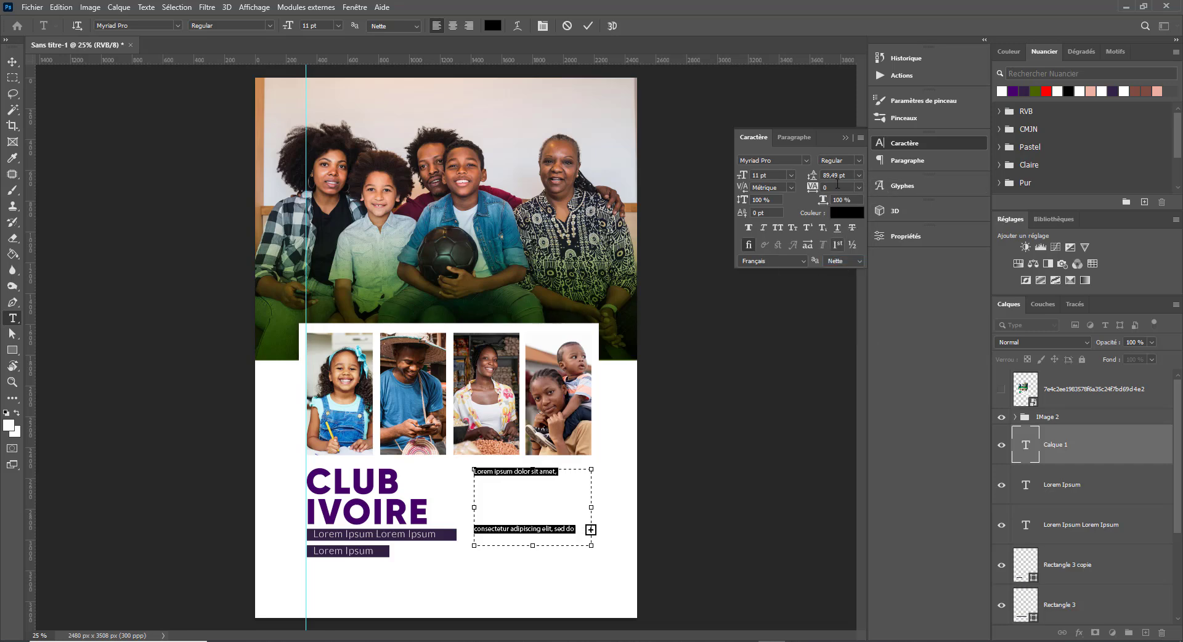
click(859, 187)
click(837, 251)
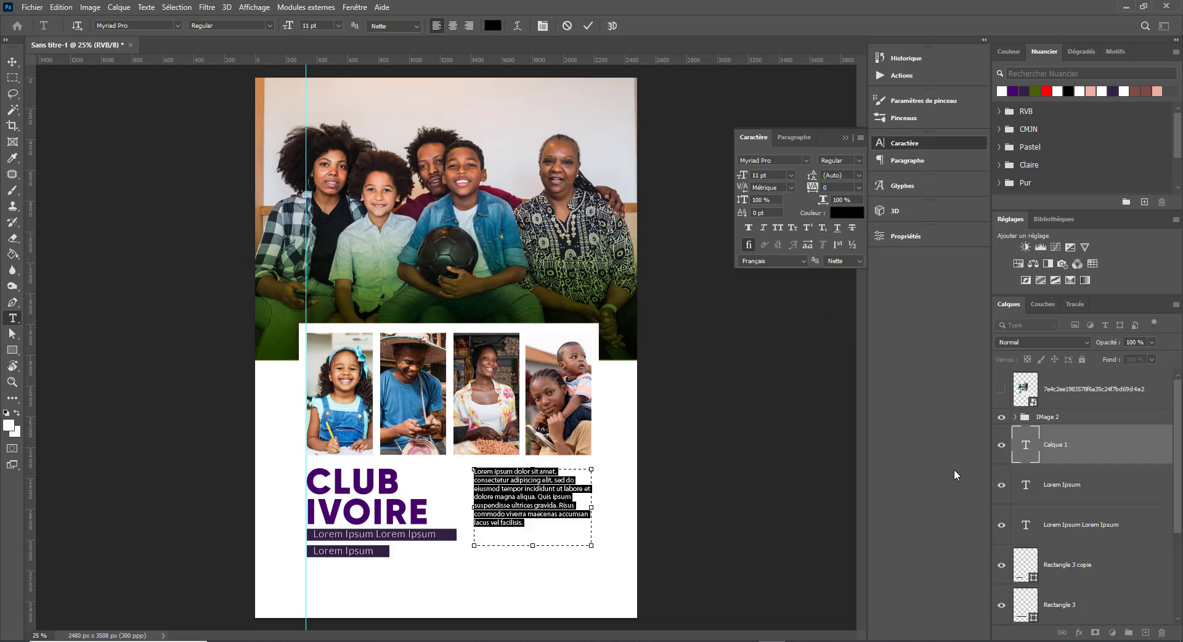
- Compare with the Back 2 School reference flyer, then hide it and close the character panel
click(1000, 393)
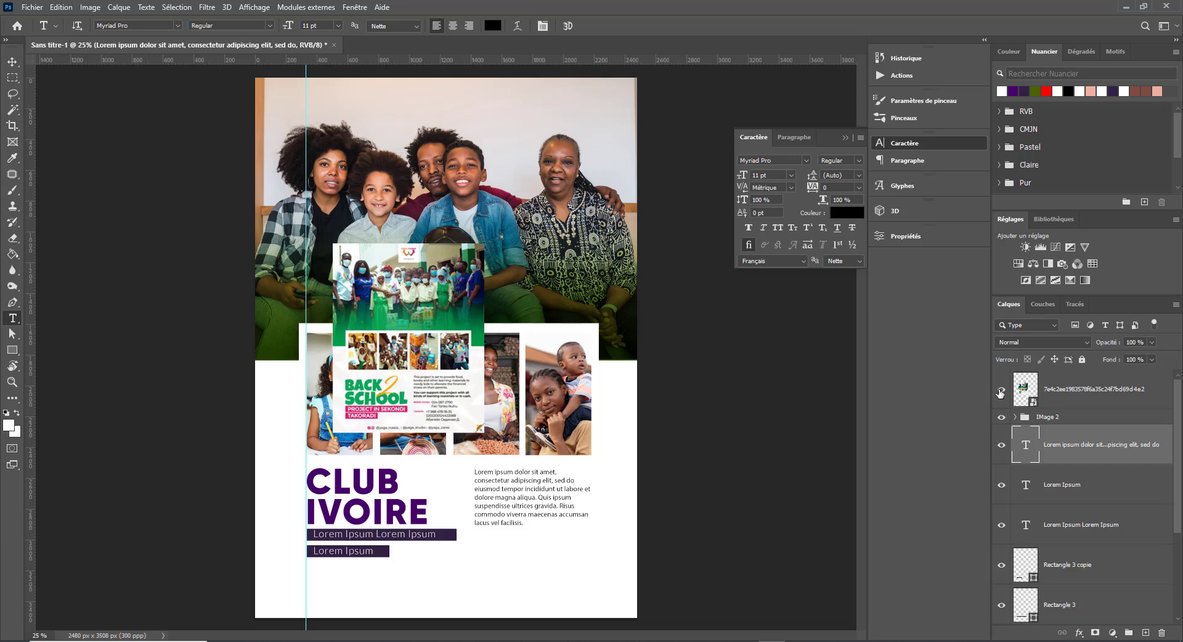
click(845, 137)
key(v)
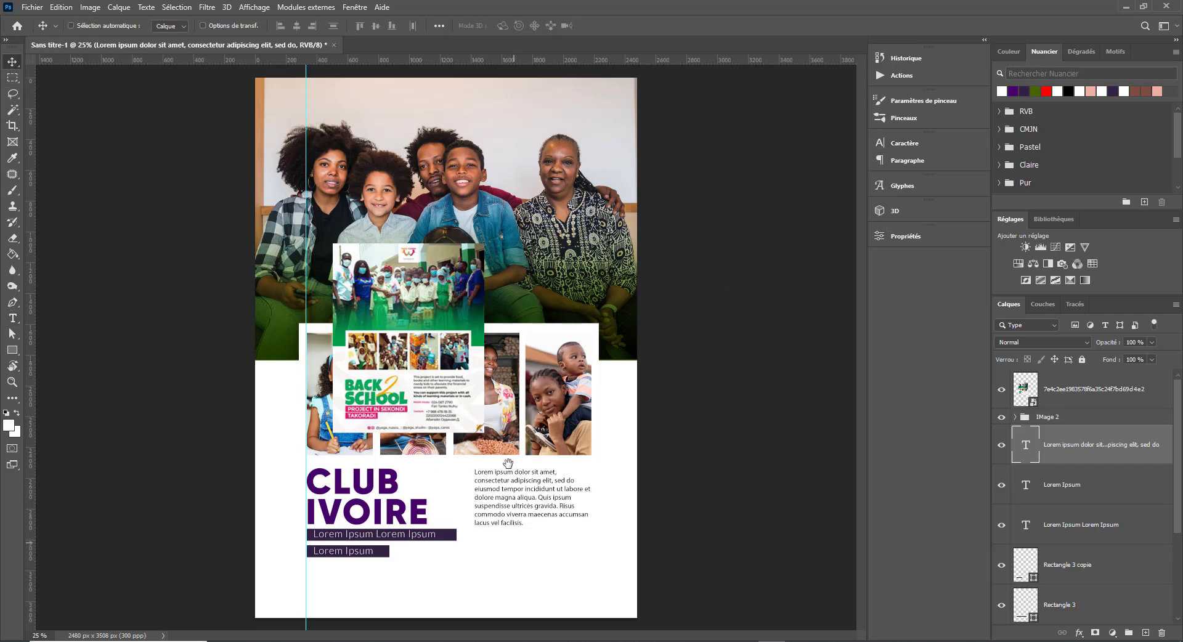
click(1000, 389)
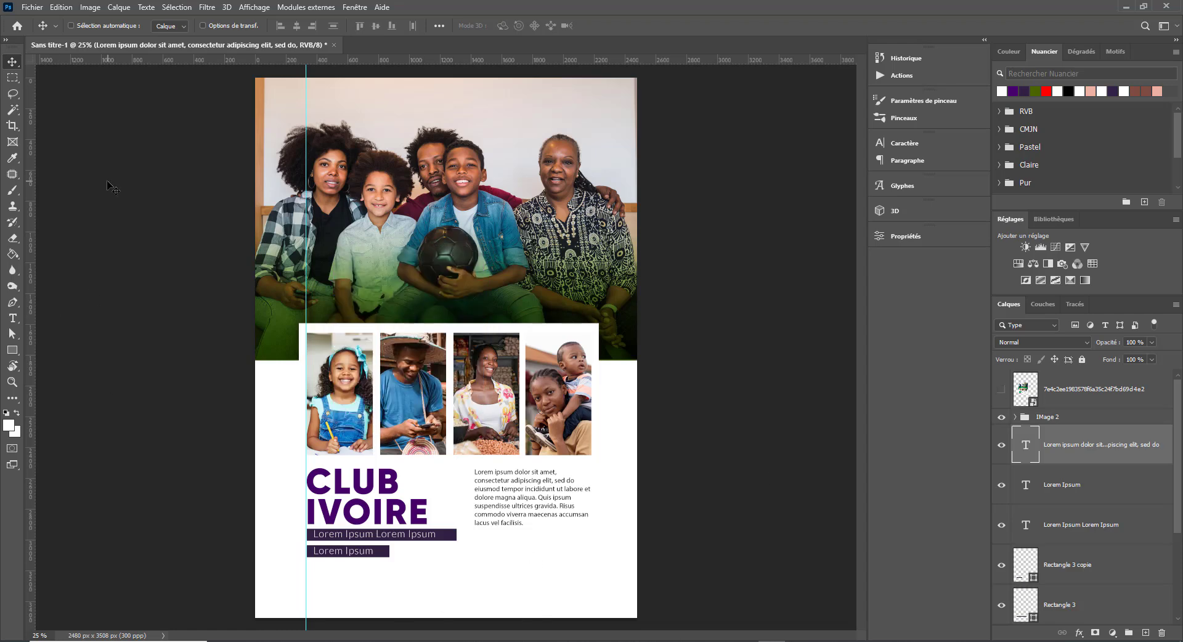
click(12, 349)
- Draw a wide bar across the page bottom with olive green fill and no outline
drag(245, 583, 651, 626)
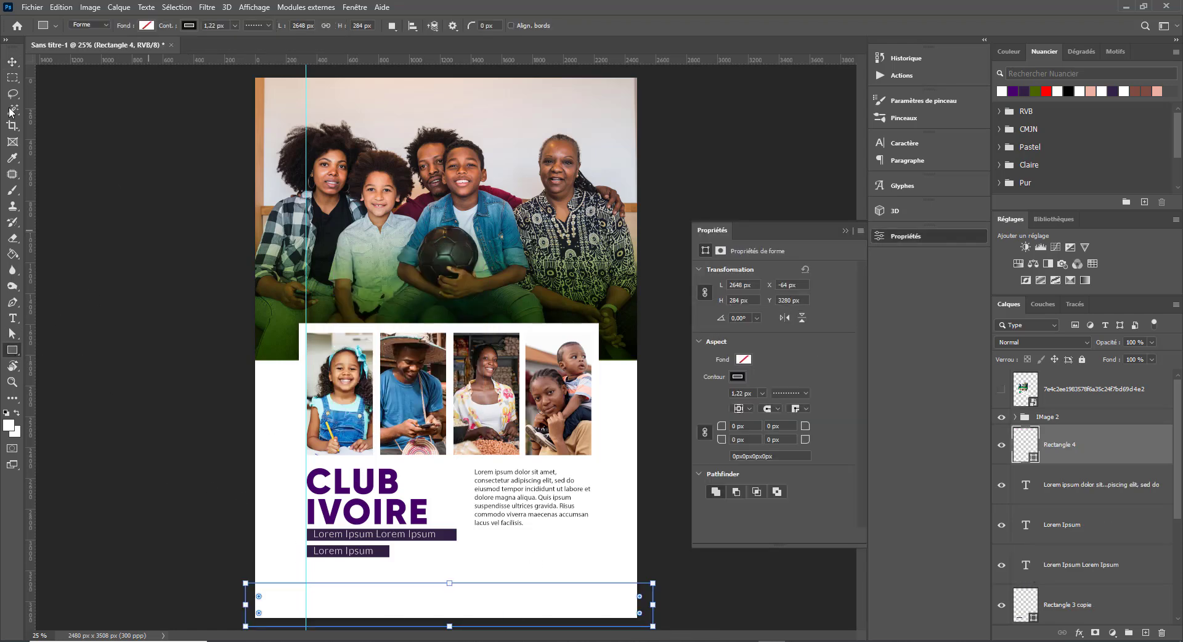
click(145, 27)
click(96, 90)
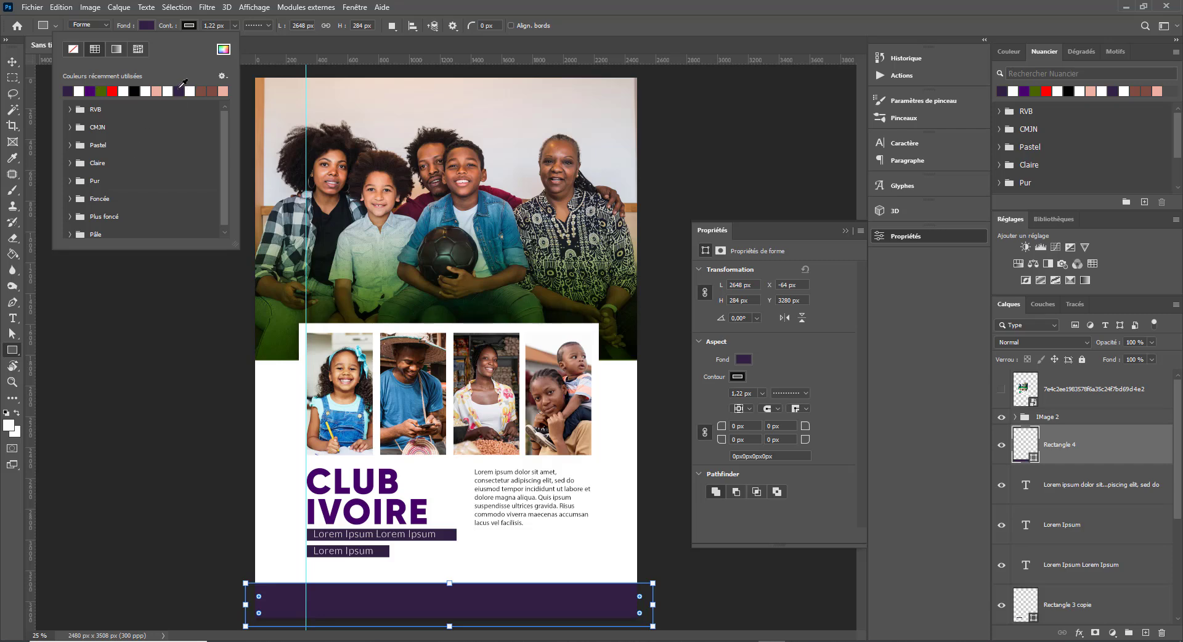
click(738, 377)
click(712, 400)
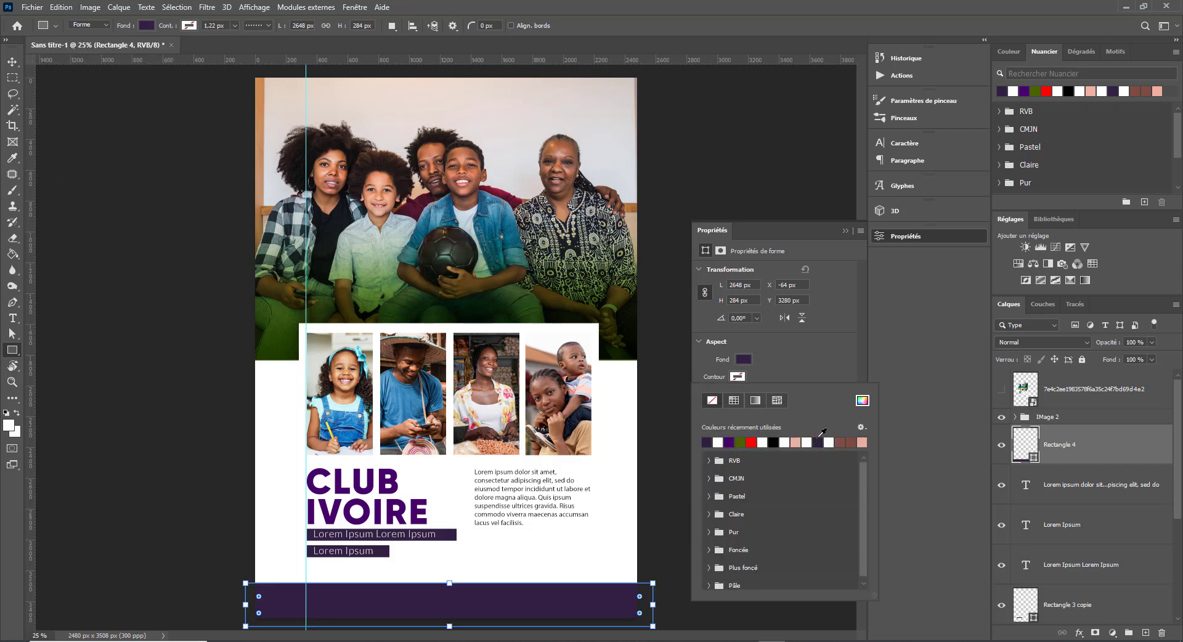
click(728, 441)
click(743, 359)
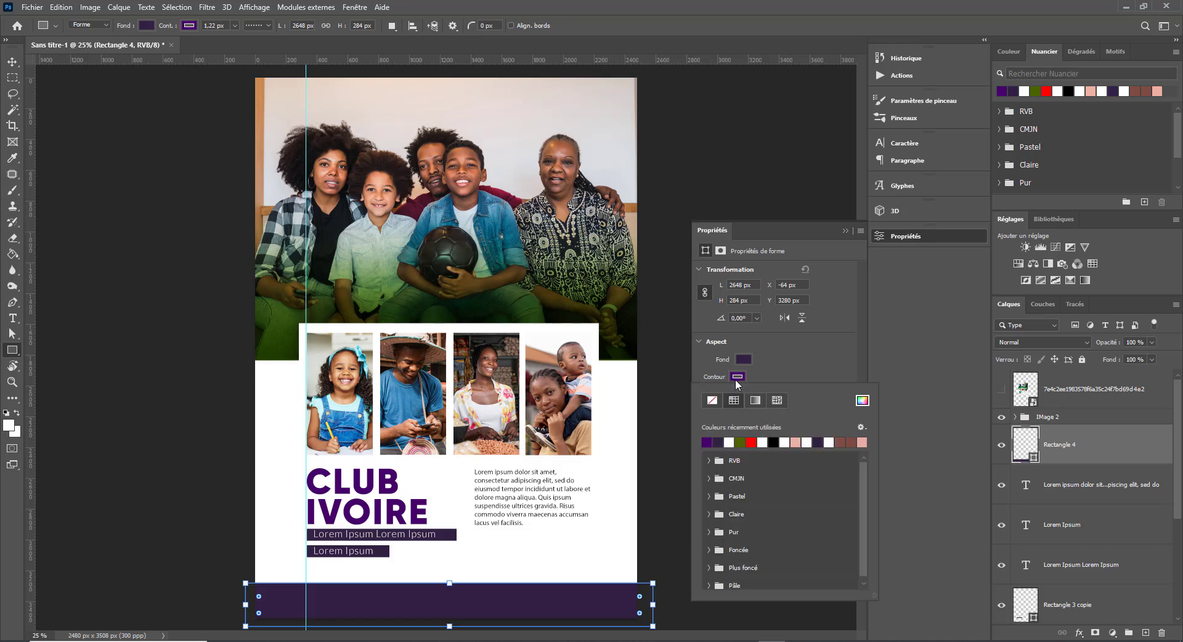
click(715, 425)
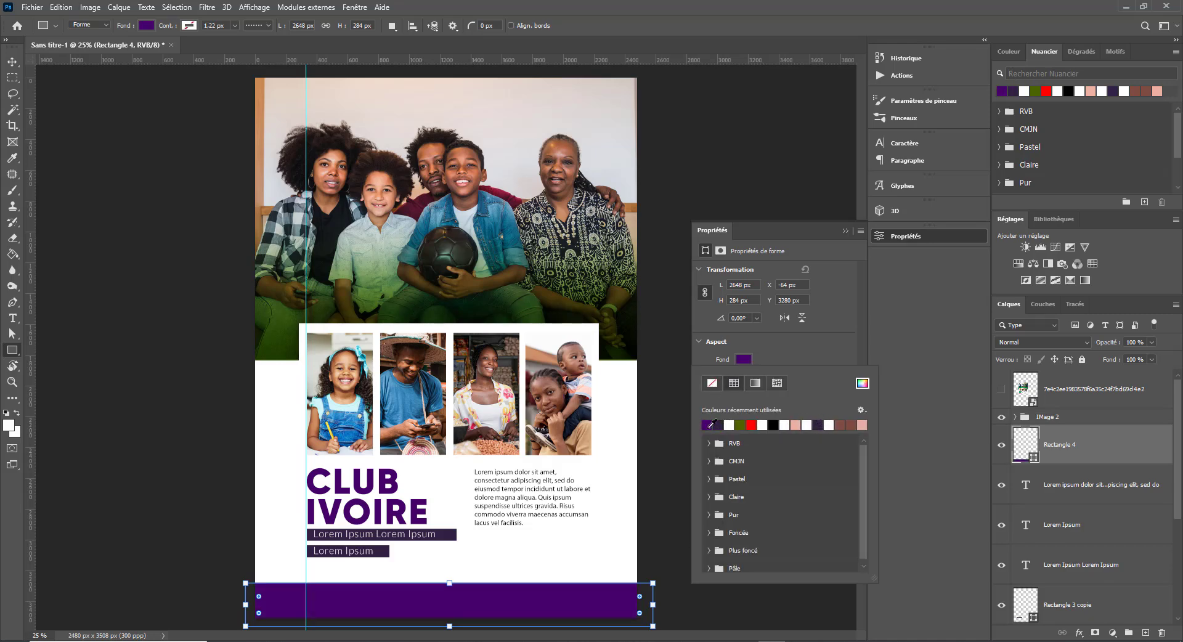
click(743, 425)
click(849, 236)
- Move the green bar and make it thinner along the page bottom
key(v)
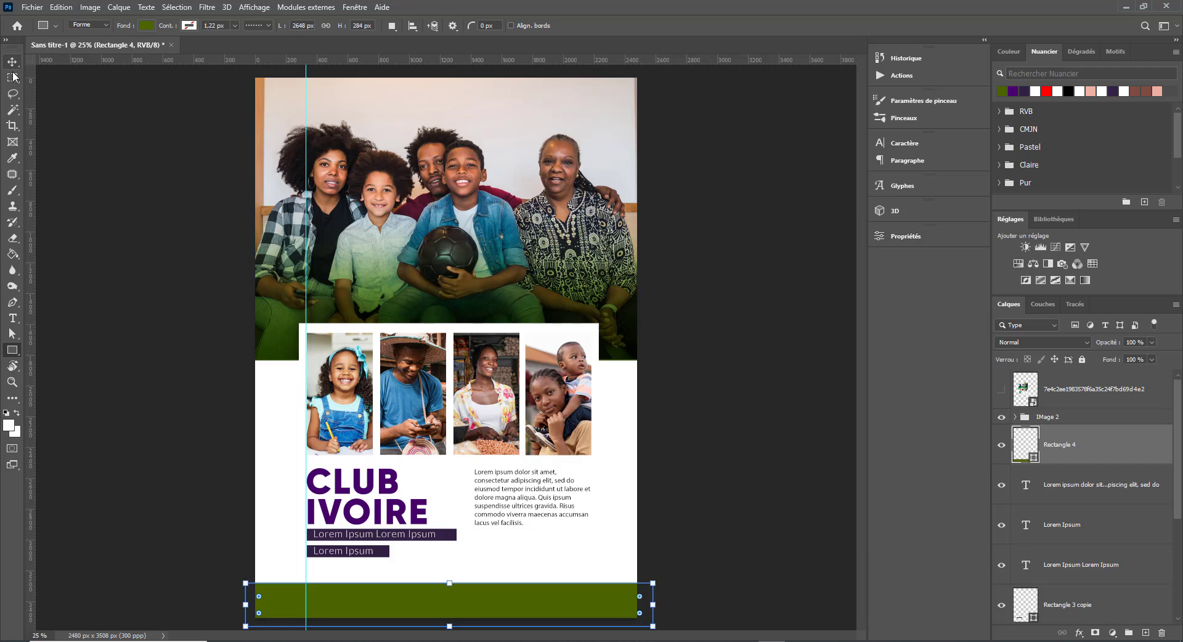
drag(387, 591, 450, 579)
key(ctrl+t)
drag(490, 591, 490, 601)
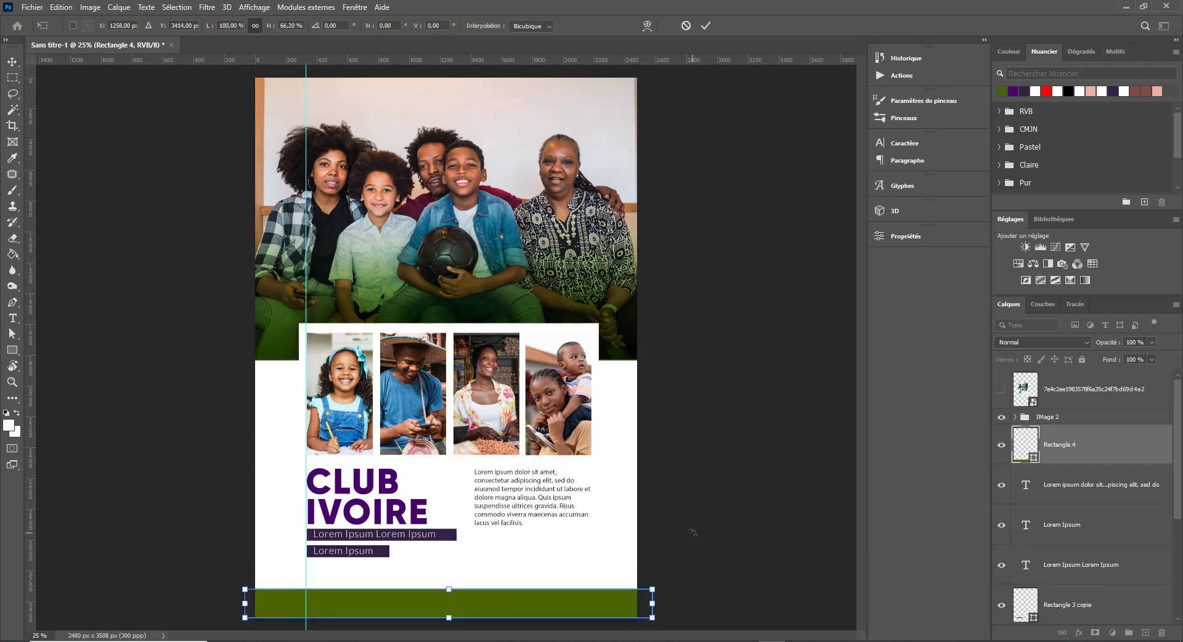
click(692, 530)
- Drop a copy of the lorem paragraph below the first and start editing it
right_click(506, 509)
click(539, 515)
drag(524, 514, 443, 565)
double_click(510, 570)
- Delete the copy's last lines and position it under the first paragraph
key(BackSpace)
click(12, 62)
drag(528, 547, 540, 565)
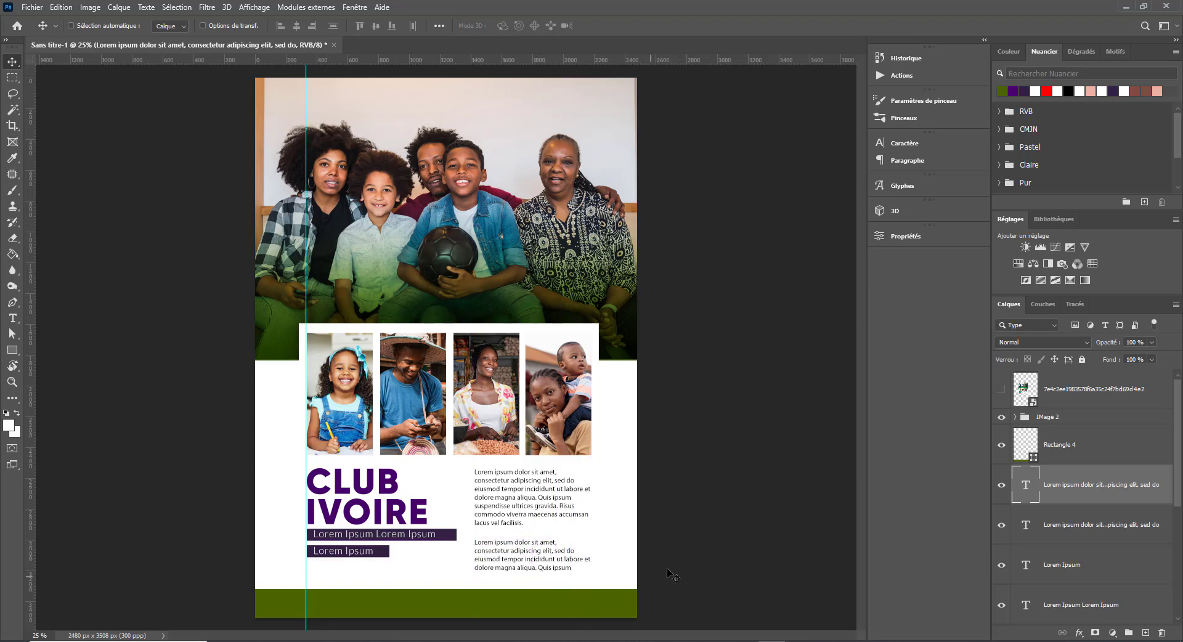
- Add a Lorem Ipsum text layer and group it with the green bar as 'BAseline'
key(t)
click(278, 571)
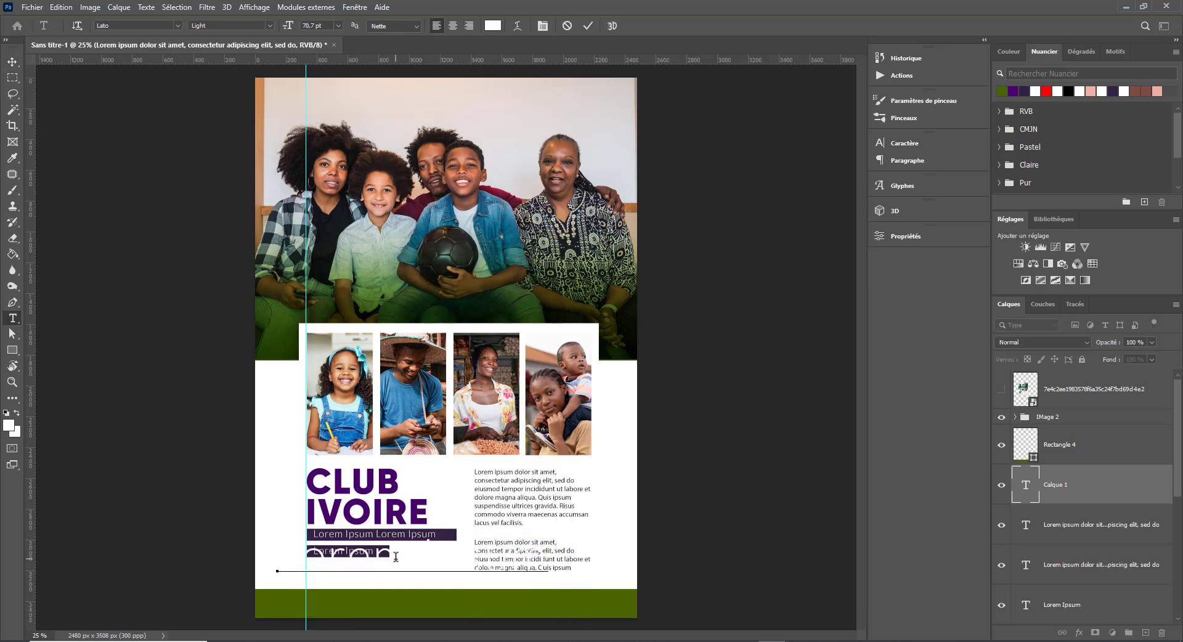
click(13, 63)
mouse_move(1092, 496)
mouse_down()
mouse_move(1088, 440)
mouse_move(1090, 484)
mouse_up()
shift+click(1103, 493)
key(ctrl+g)
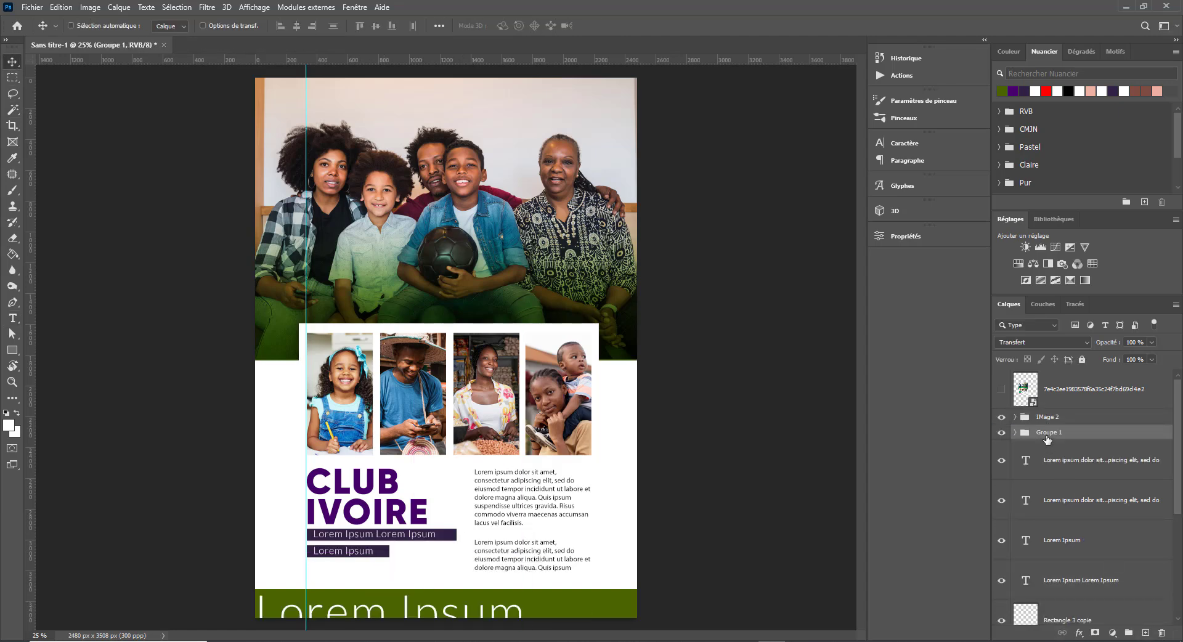
double_click(1048, 433)
text(BAseline)
key(Return)
- Shrink the Lorem Ipsum text and fit it onto the green footer
right_click(446, 612)
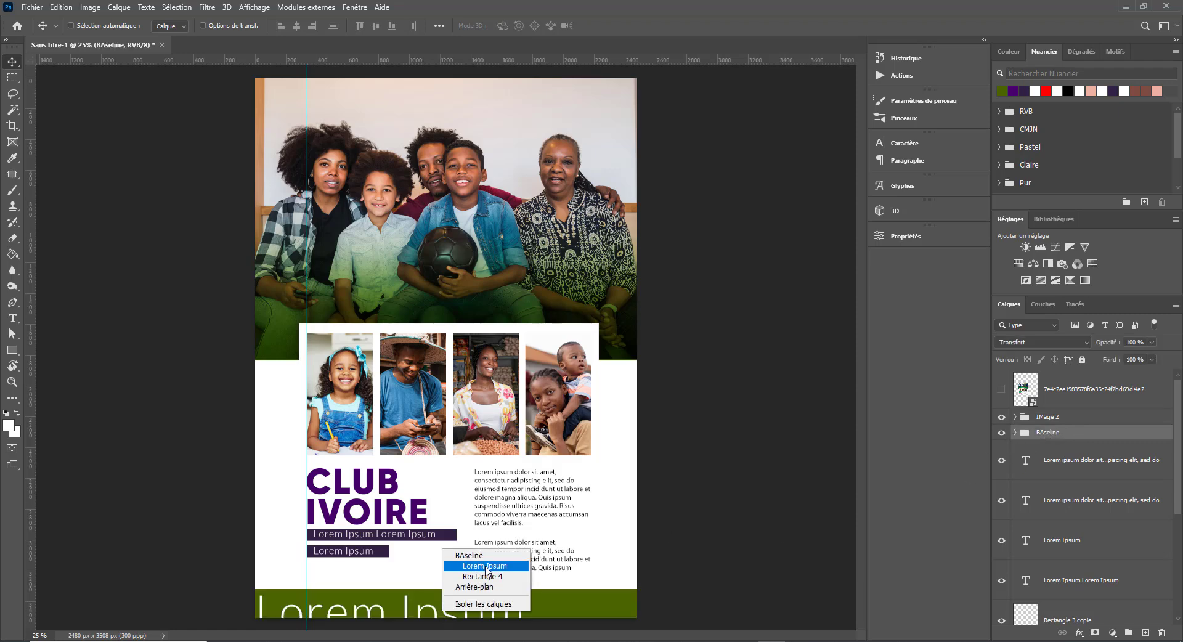
click(483, 565)
key(ctrl+t)
drag(524, 589, 343, 608)
drag(324, 604, 358, 607)
key(Return)
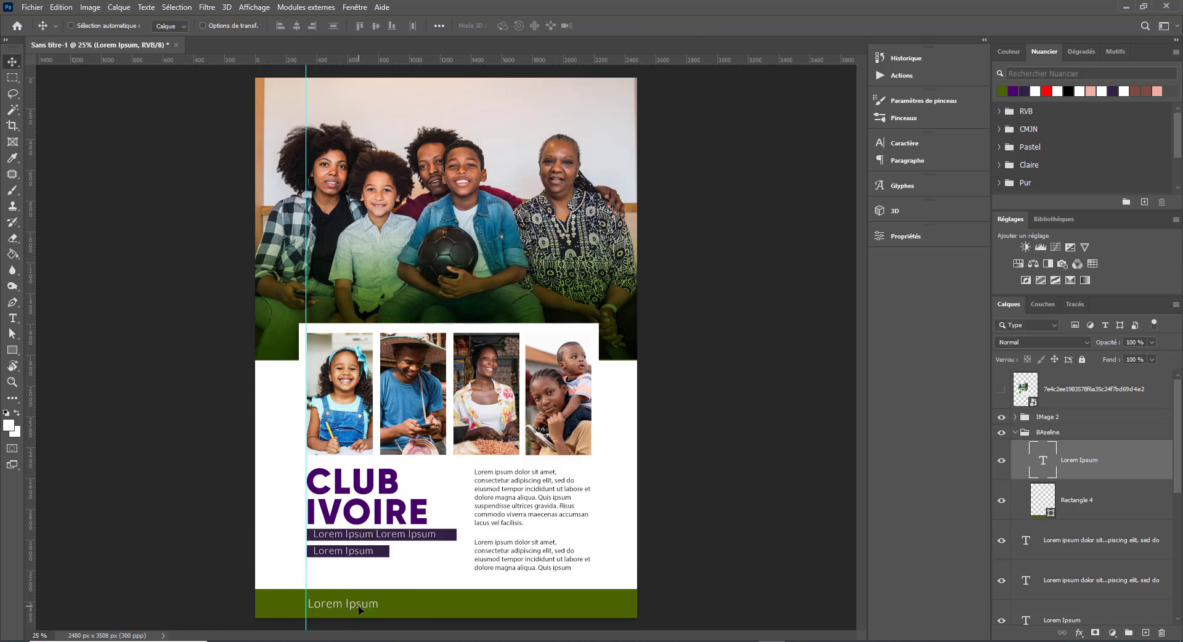
- Replace the footer text with the e-mail address and shrink it to fit the footer
double_click(369, 608)
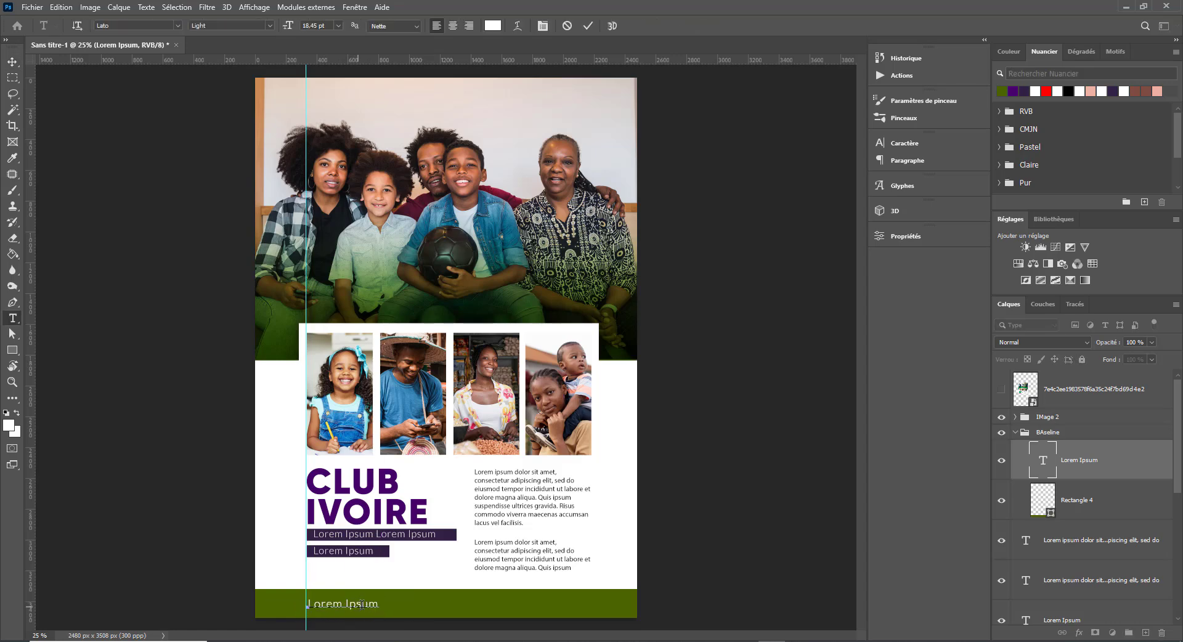
triple_click(364, 604)
text(eMAIl)
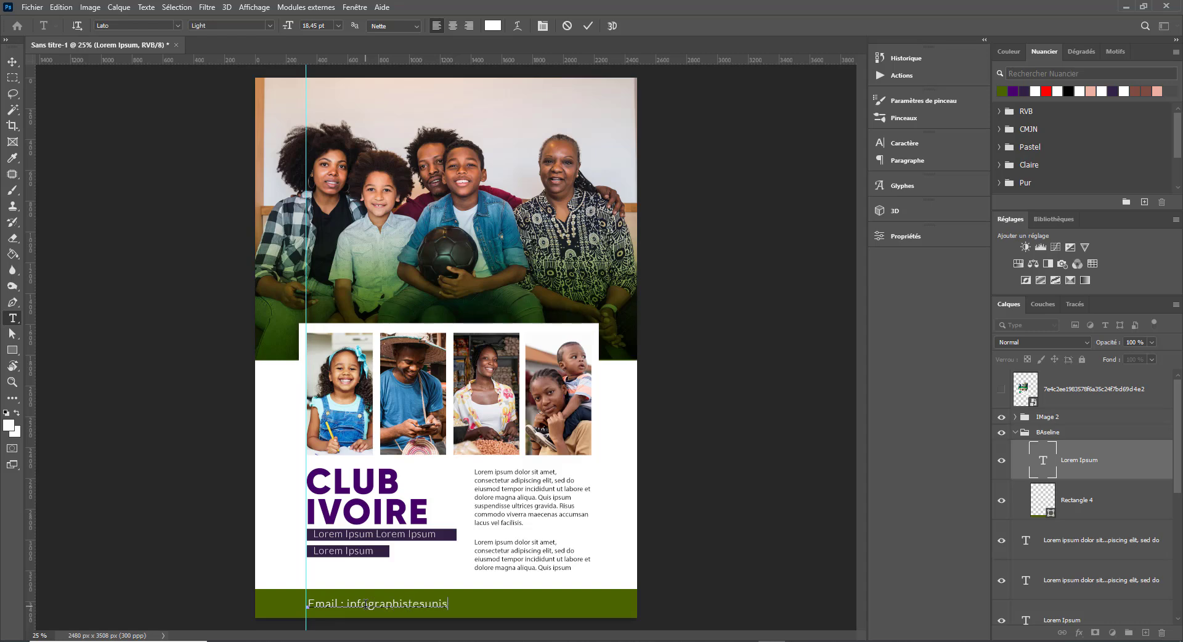
text(om)
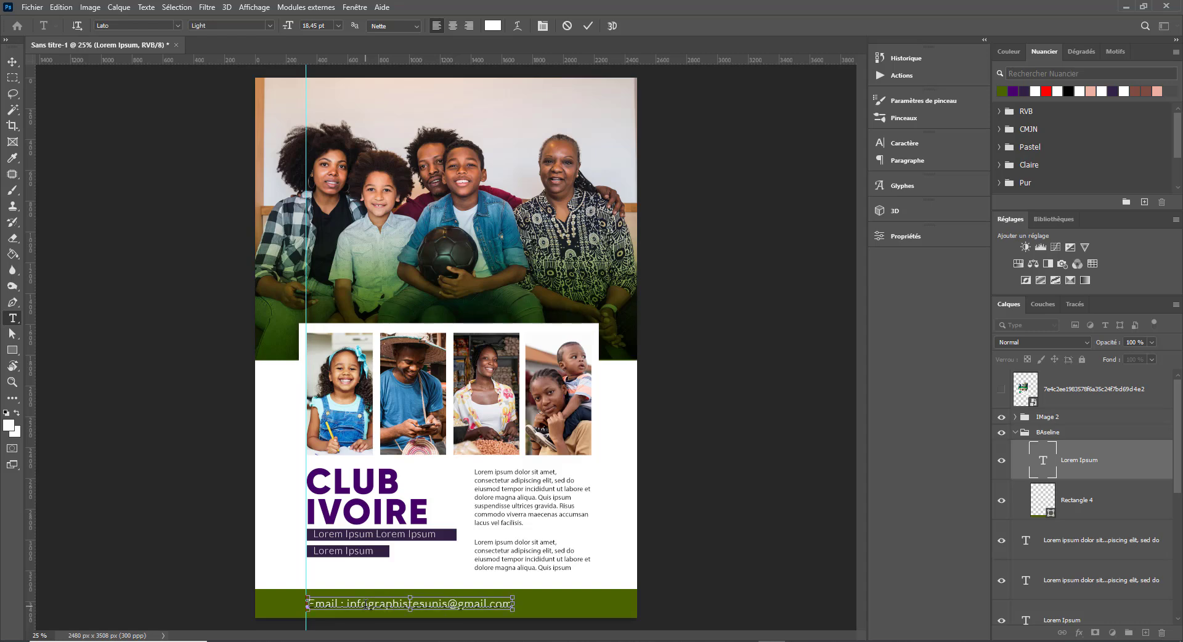
key(ctrl+Return)
key(ctrl+t)
drag(513, 595, 423, 598)
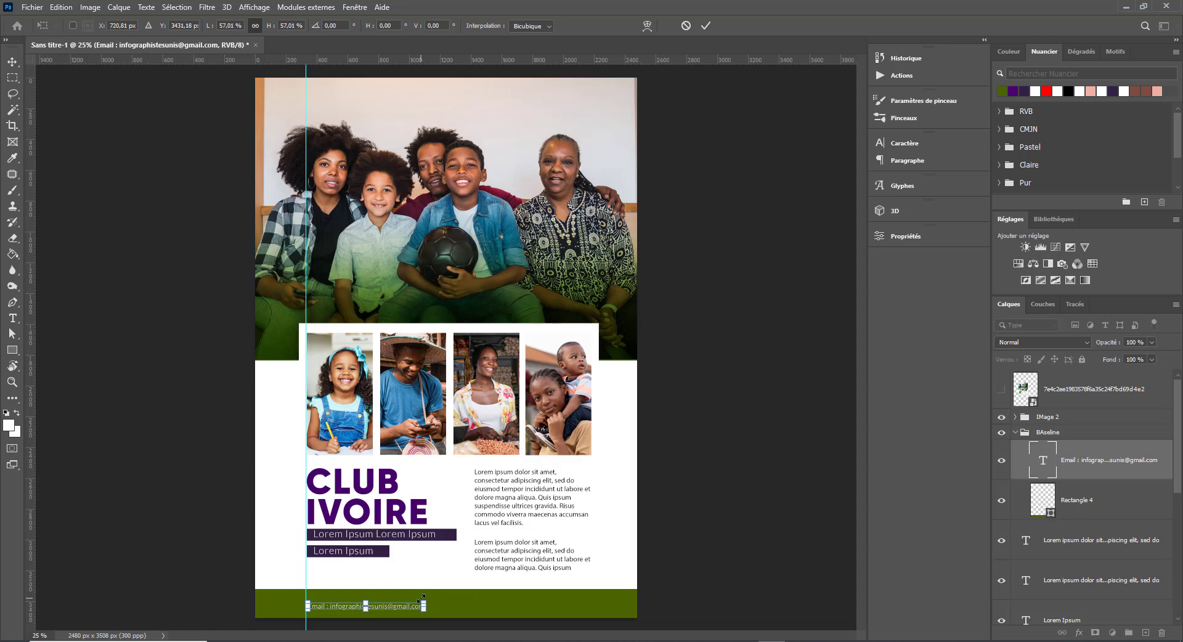
key(Return)
- Remove a stray text layer, set the footer text to 12 pt, and append '- Contact' with the phone number
click(361, 608)
key(Escape)
key(ctrl+z)
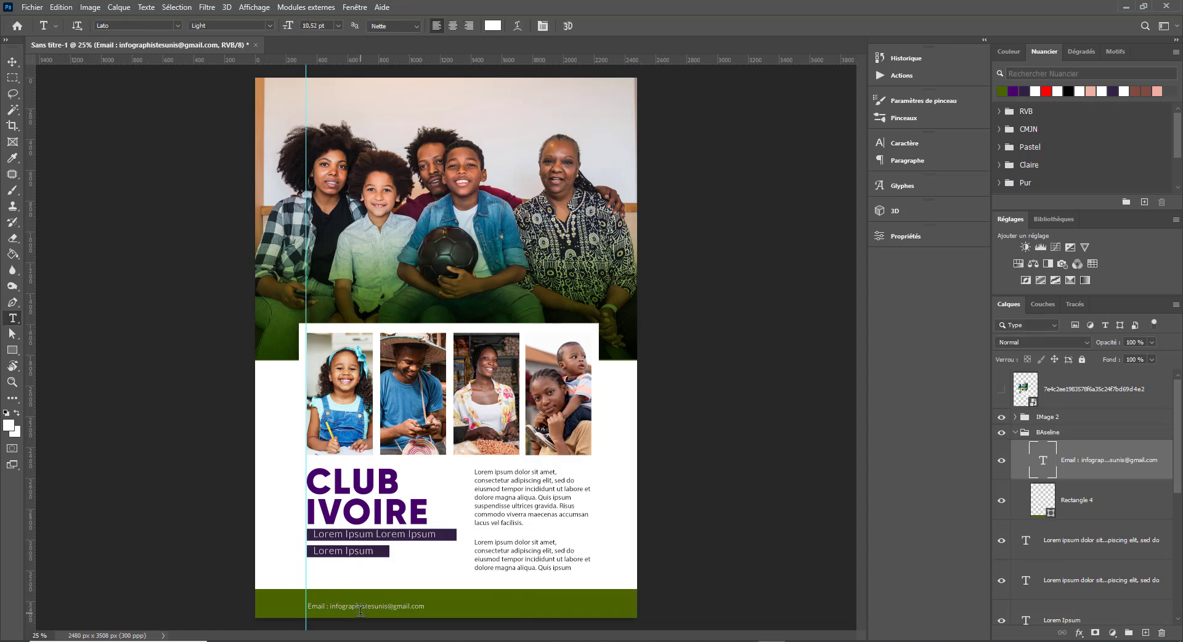
triple_click(366, 605)
click(328, 26)
scroll(327, 26, up, 2)
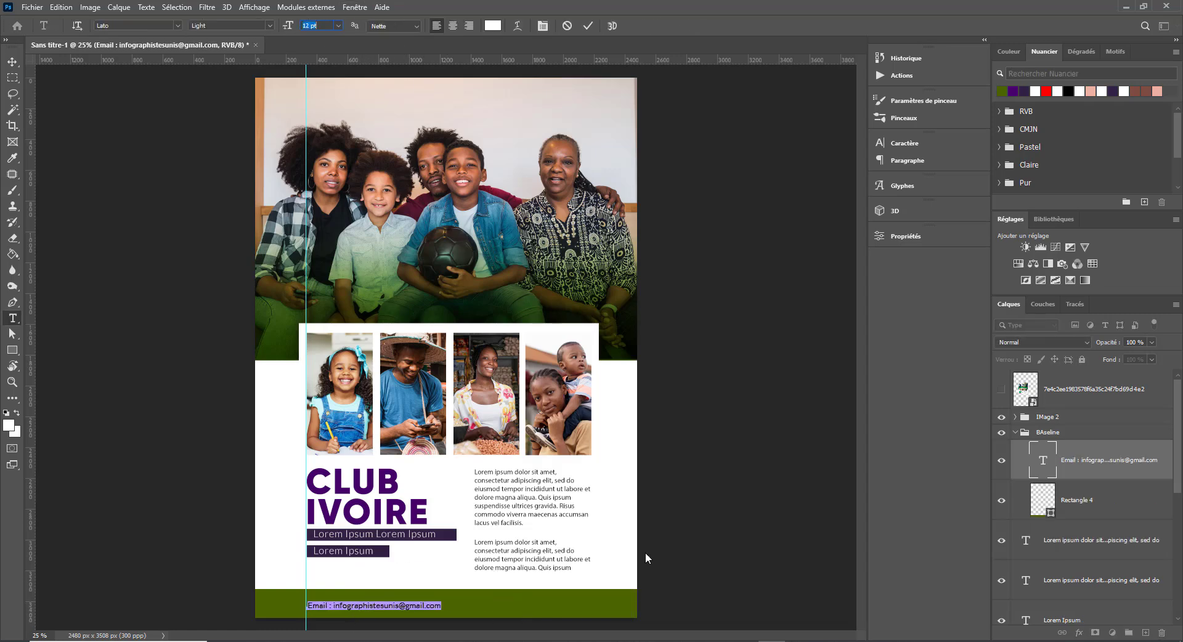
click(457, 606)
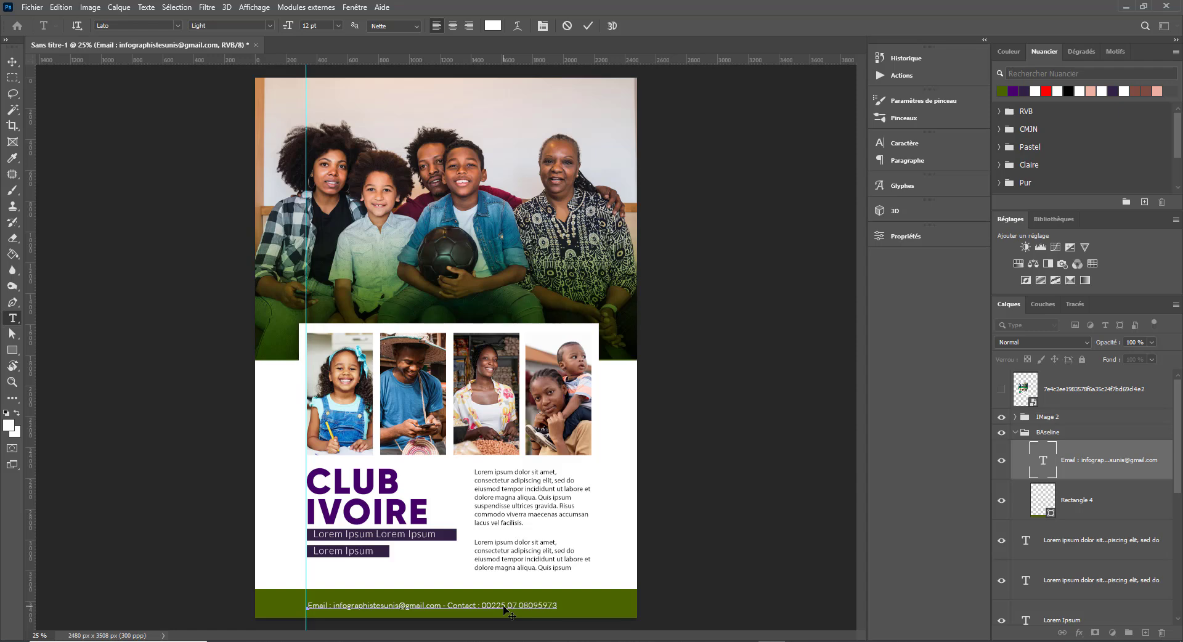
key(ctrl+Return)
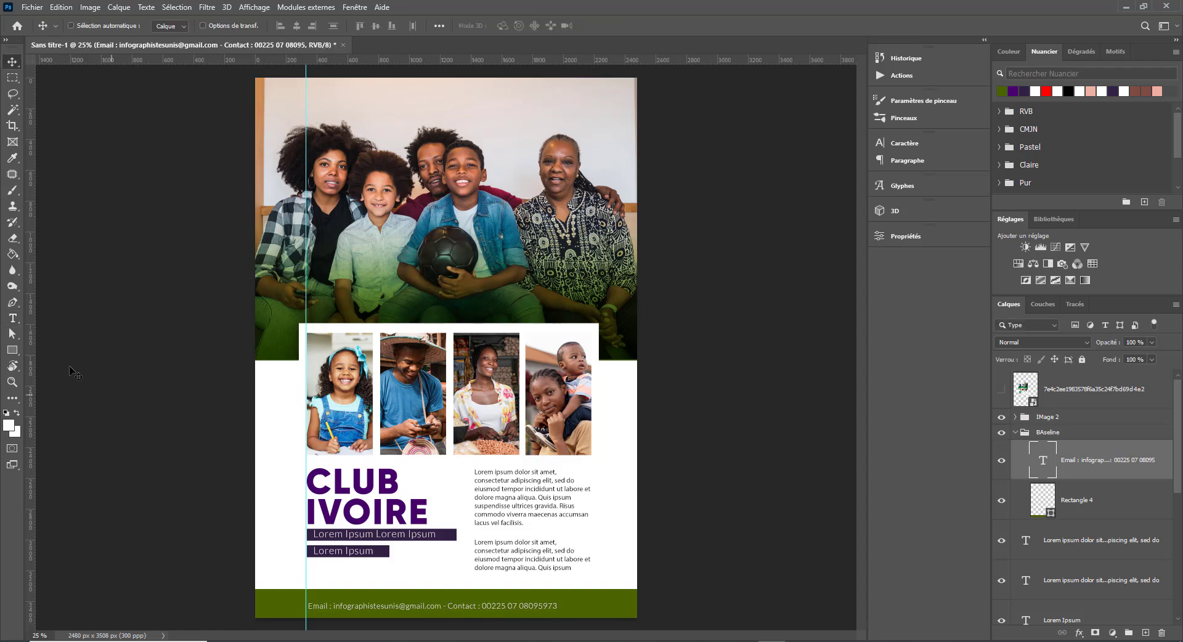
- Add a vertical guide near the flyer's right edge and adjust the footer text's character settings
drag(30, 353, 591, 434)
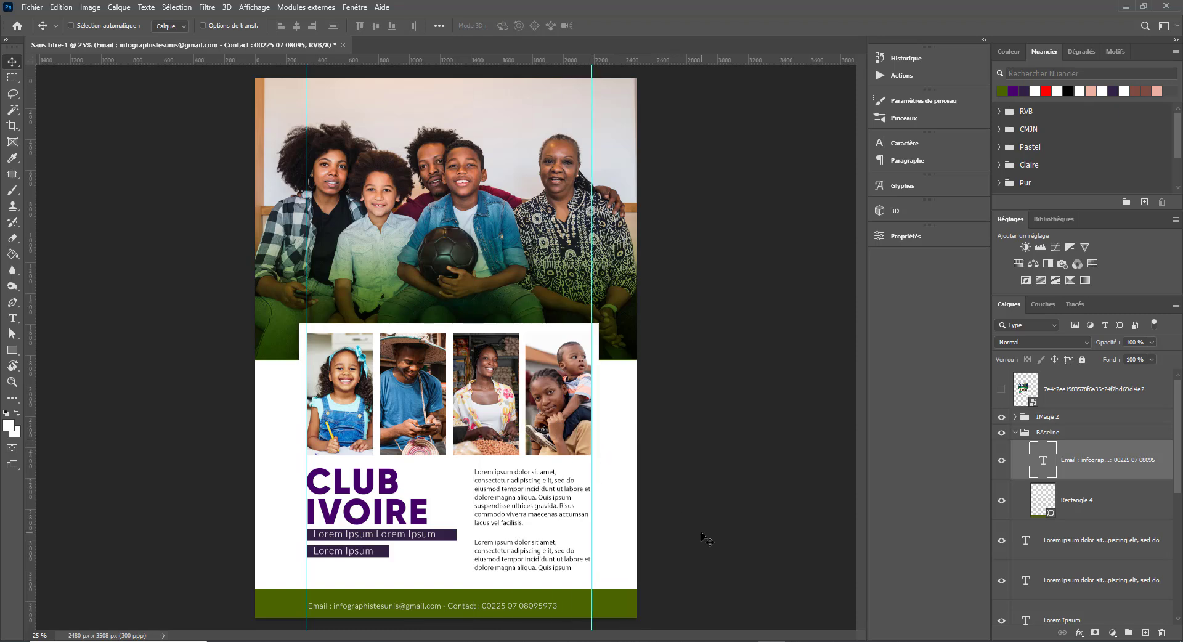
double_click(479, 605)
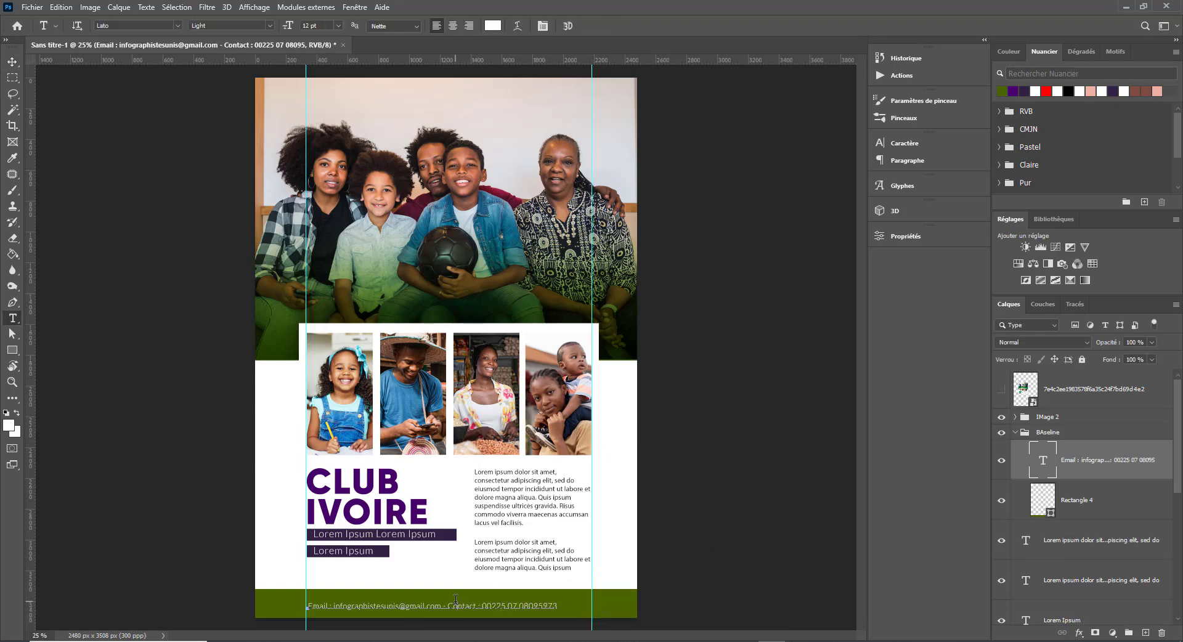
key(ctrl+a)
key(ctrl+t)
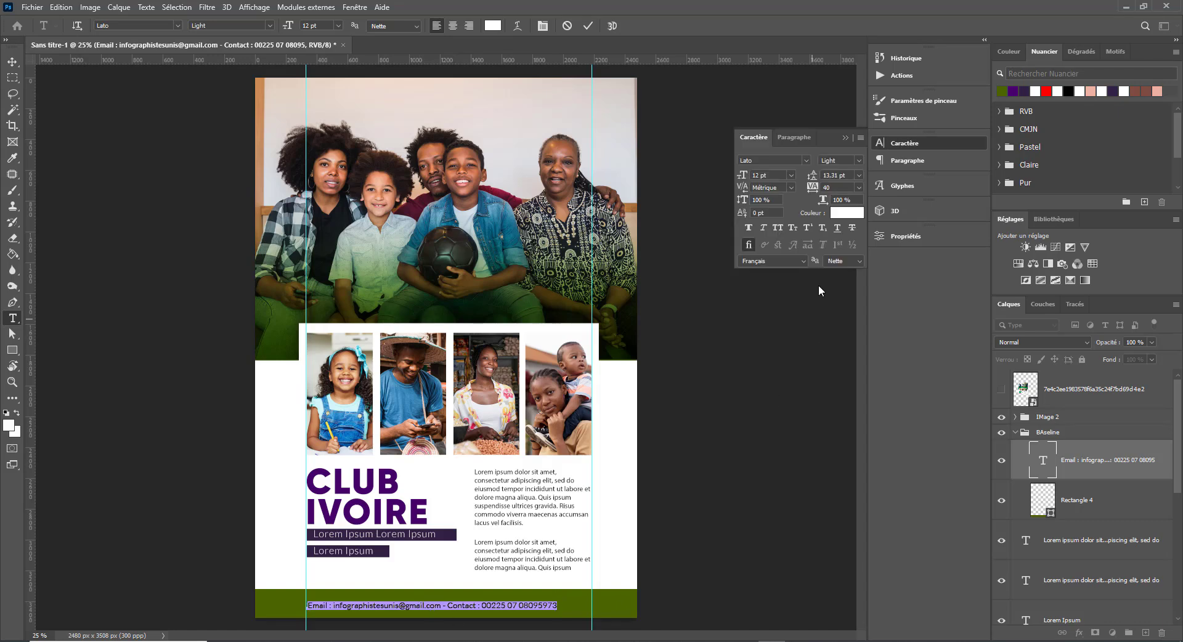
scroll(839, 188, up, 6)
scroll(839, 188, down, 3)
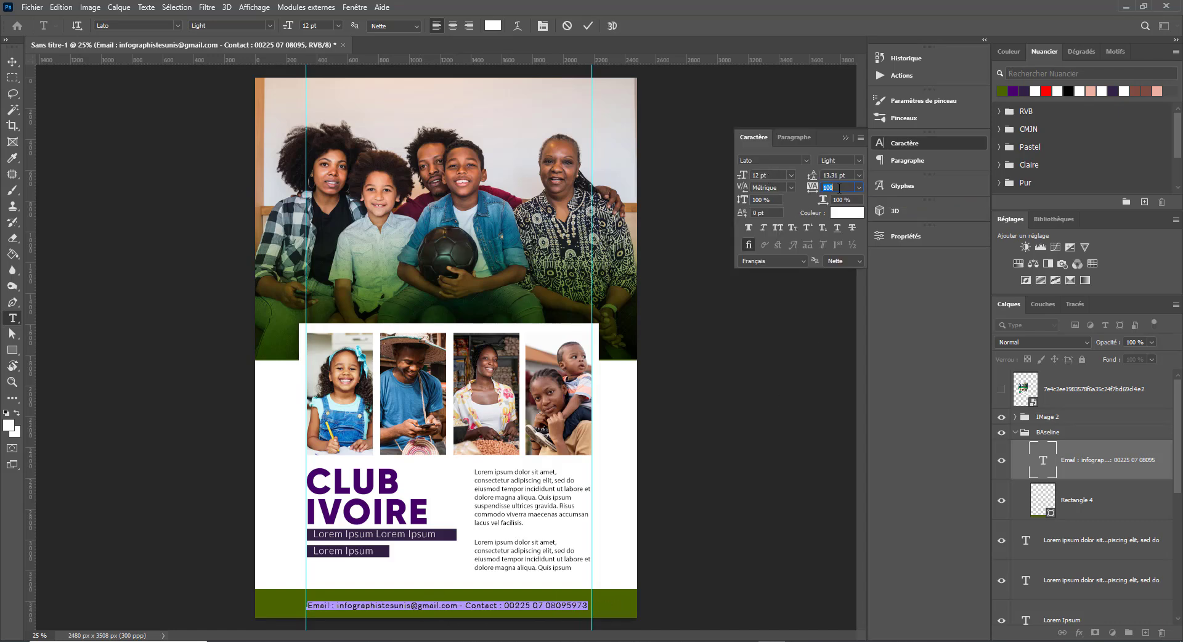
scroll(839, 188, up, 1)
scroll(839, 188, down, 1)
click(11, 64)
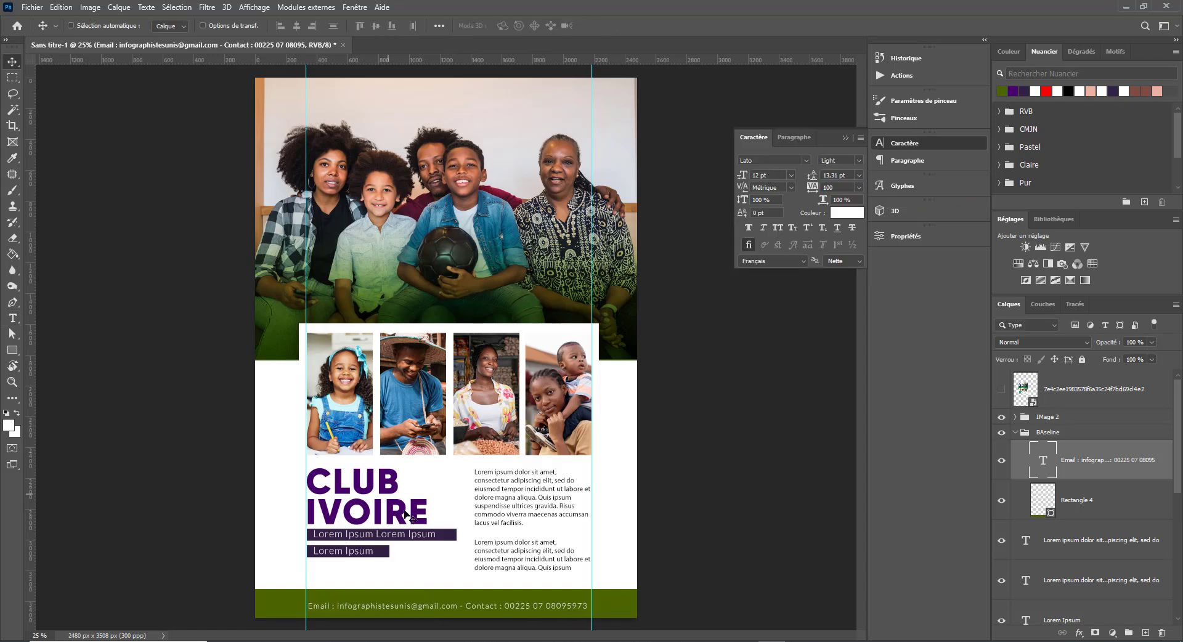
- Reselect the whole footer contact line and apply tracking 60
double_click(404, 605)
key(ctrl+a)
scroll(775, 175, up, 1)
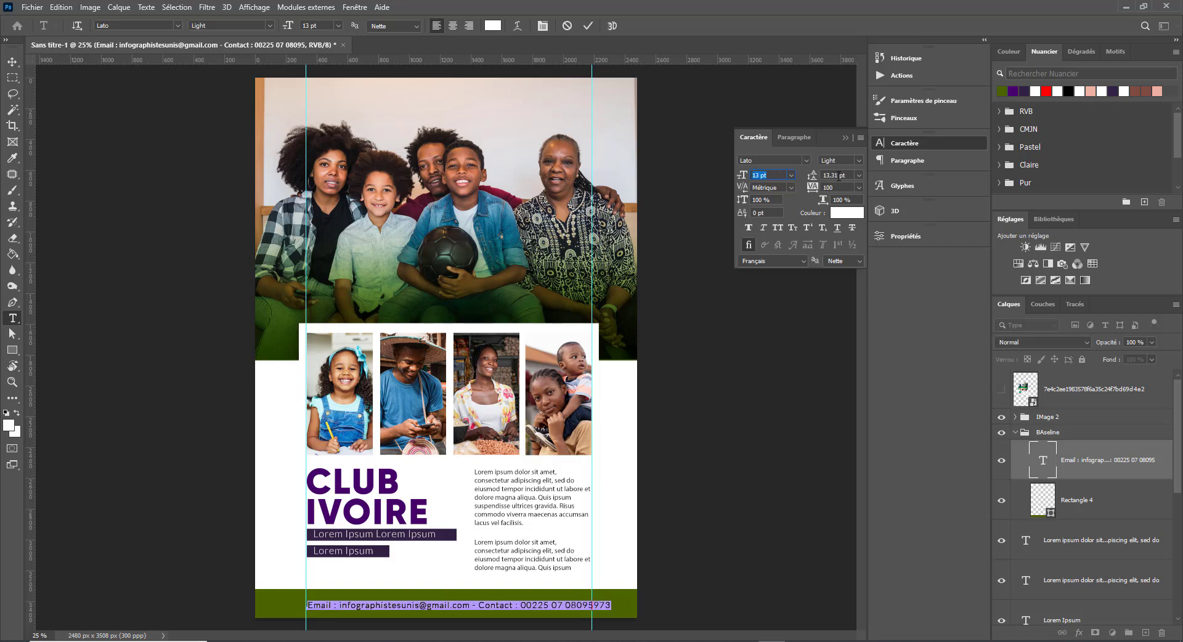
scroll(835, 188, down, 4)
click(12, 61)
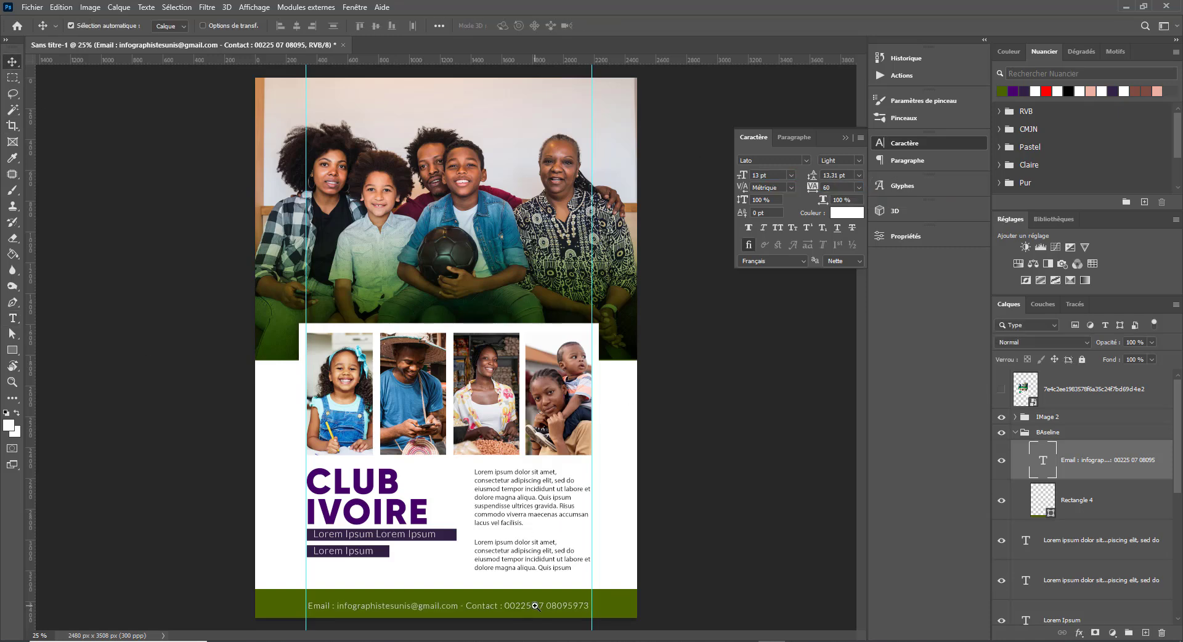
- Enlarge the footer contact line to about 13.16 pt so it reaches the right guide
scroll(593, 602, up, 1)
key(ctrl+t)
drag(608, 599, 613, 597)
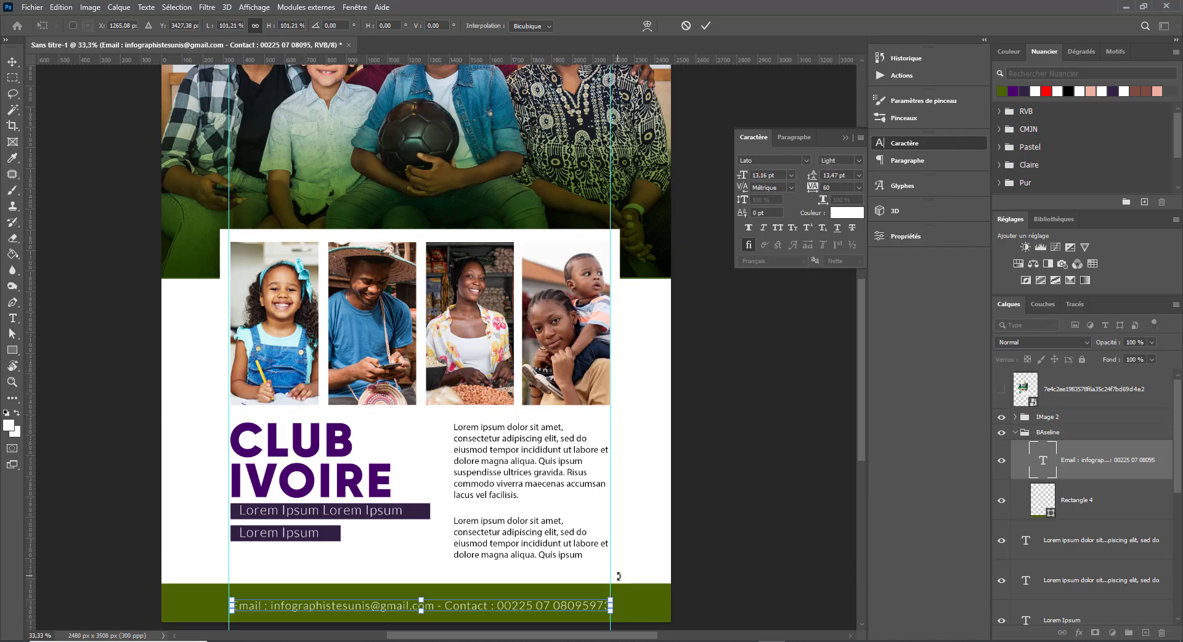
key(Return)
- Save the flyer
key(ctrl+minus)
key(ctrl+minus)
key(ctrl+s)
key(Escape)
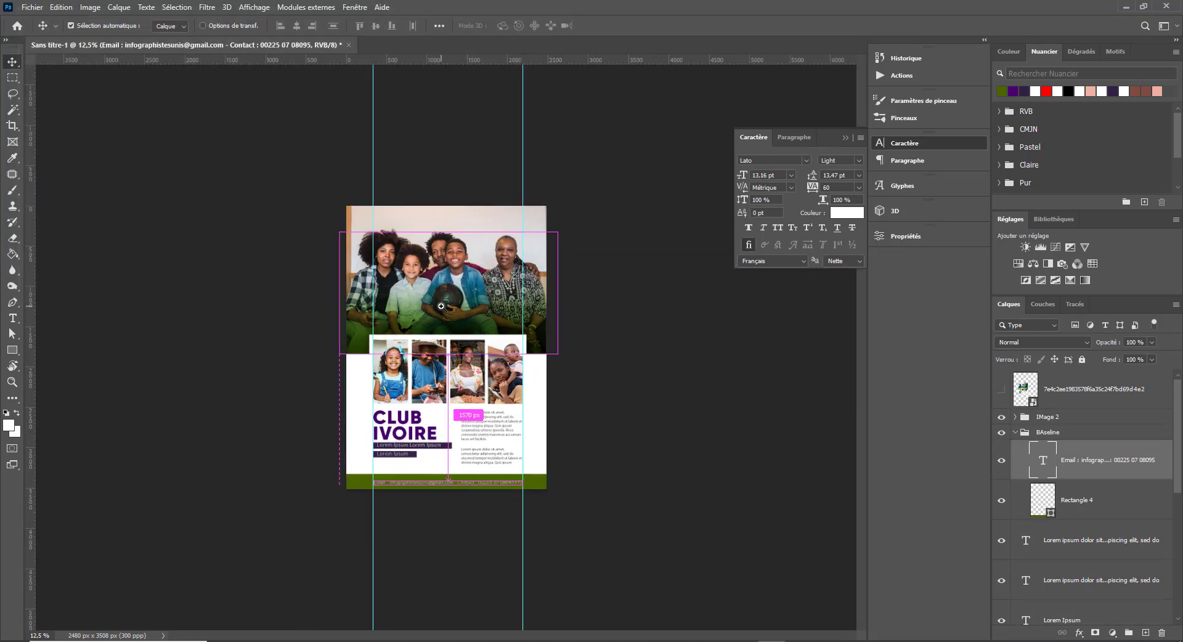
key(ctrl+plus)
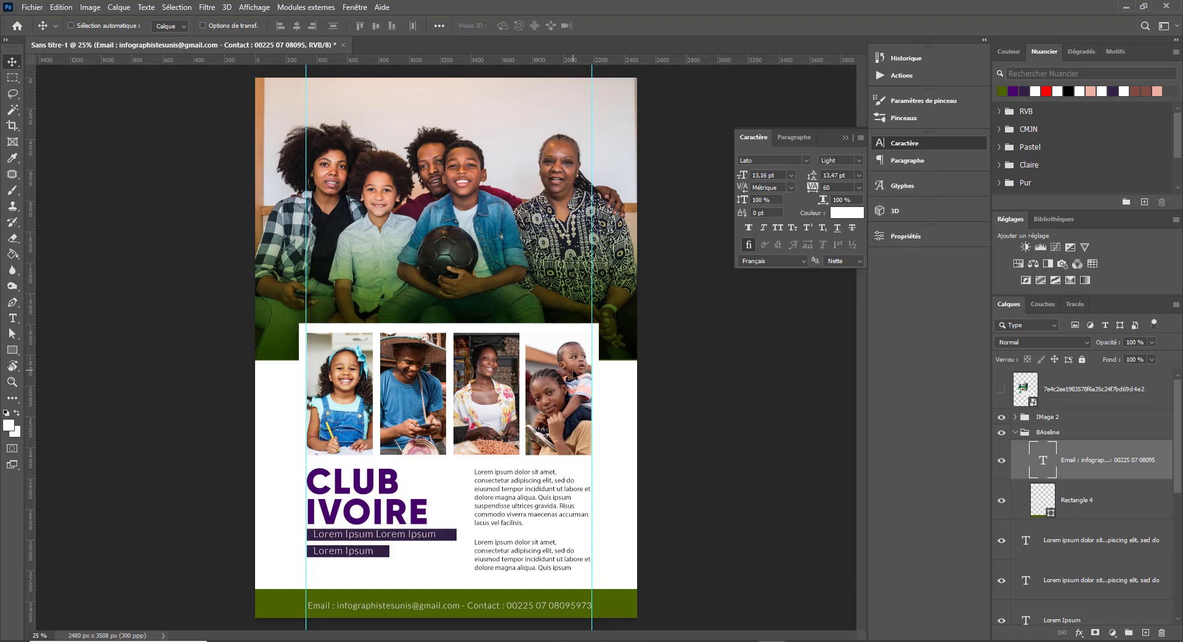
- Select the Lorem ipsum through CLUB title layers and group them as 'textes'
click(1014, 433)
click(1055, 459)
scroll(1056, 461, down, 5)
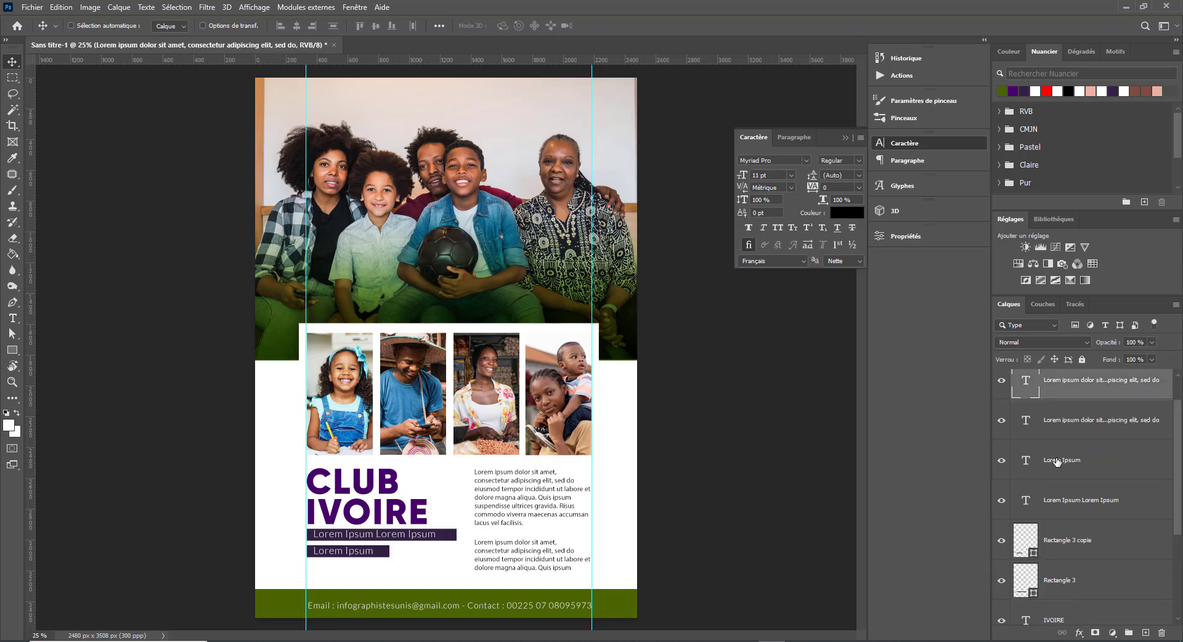
shift+click(1084, 537)
click(1128, 632)
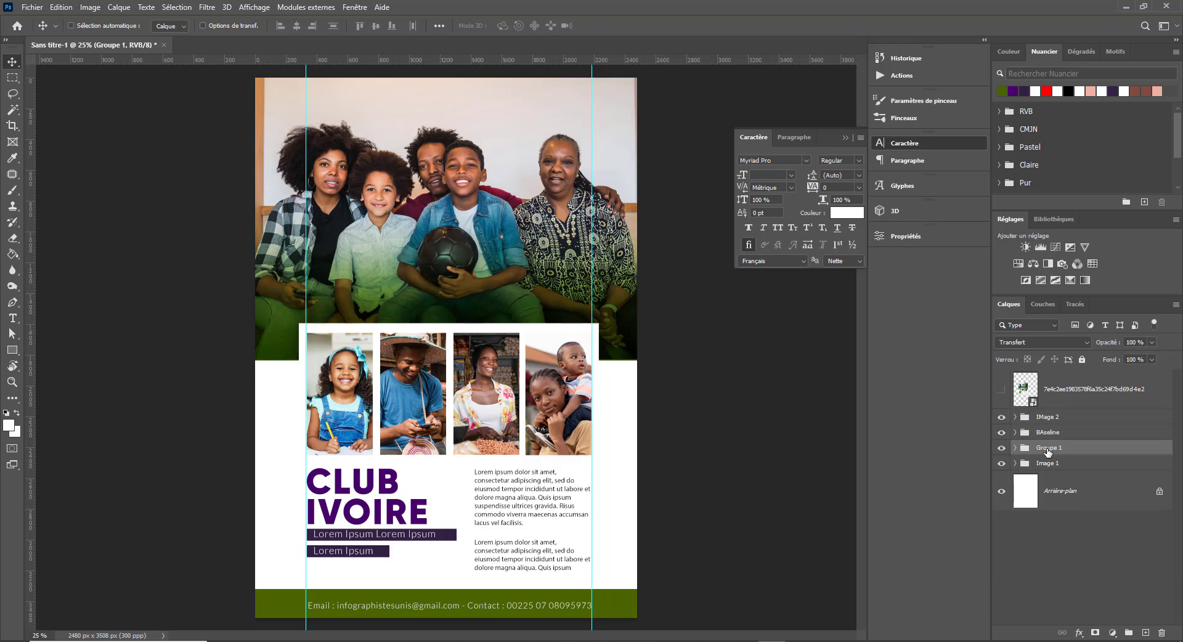
double_click(1047, 449)
text(textes)
key(Return)
- Toggle the textes group's visibility to check it, then select the background layer
click(1001, 448)
click(1001, 448)
click(1097, 478)
click(1115, 491)
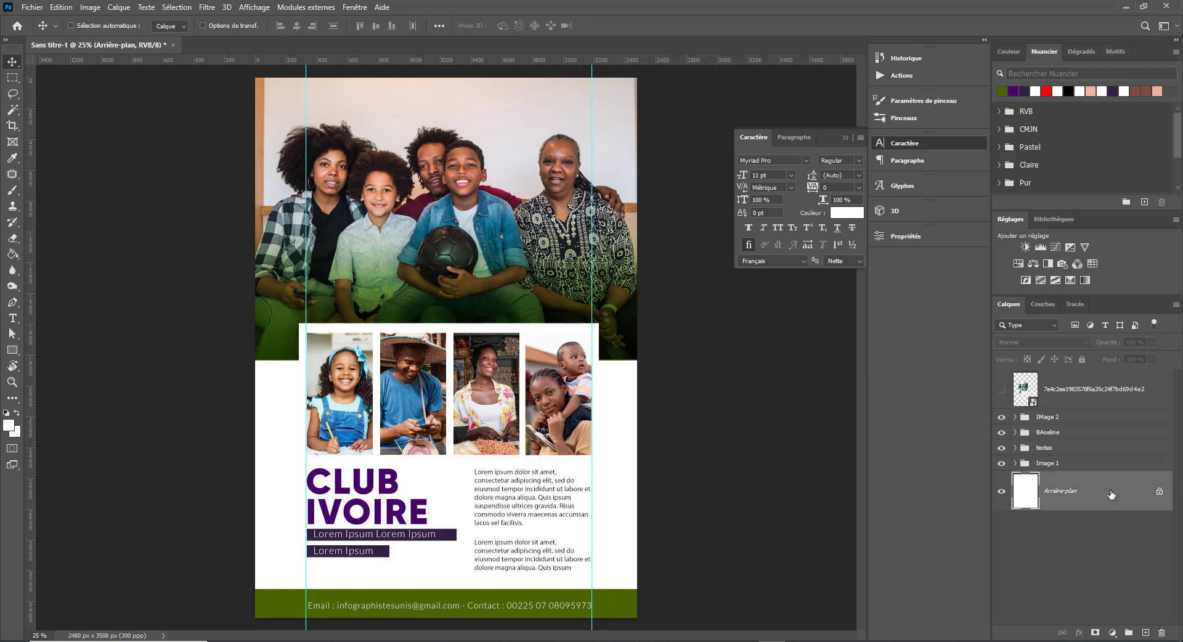
click(11, 143)
- Draw Rectangle 5 over the flyer's lower half with no outline and dark purple fill
click(12, 350)
drag(246, 354, 647, 592)
click(188, 26)
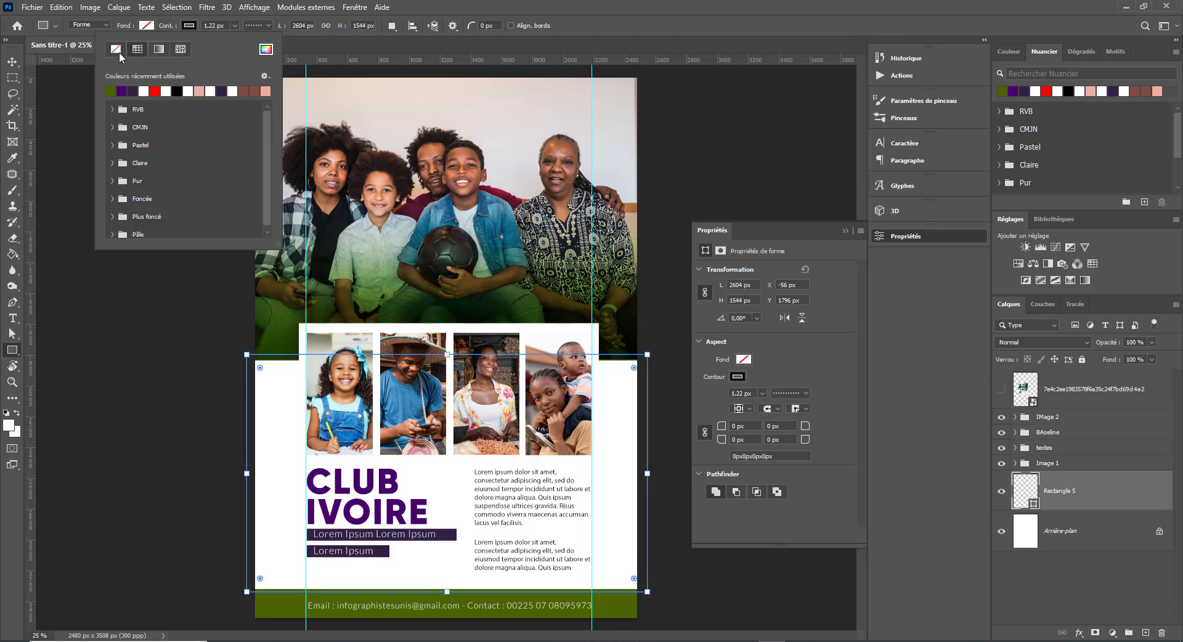
click(117, 52)
click(13, 62)
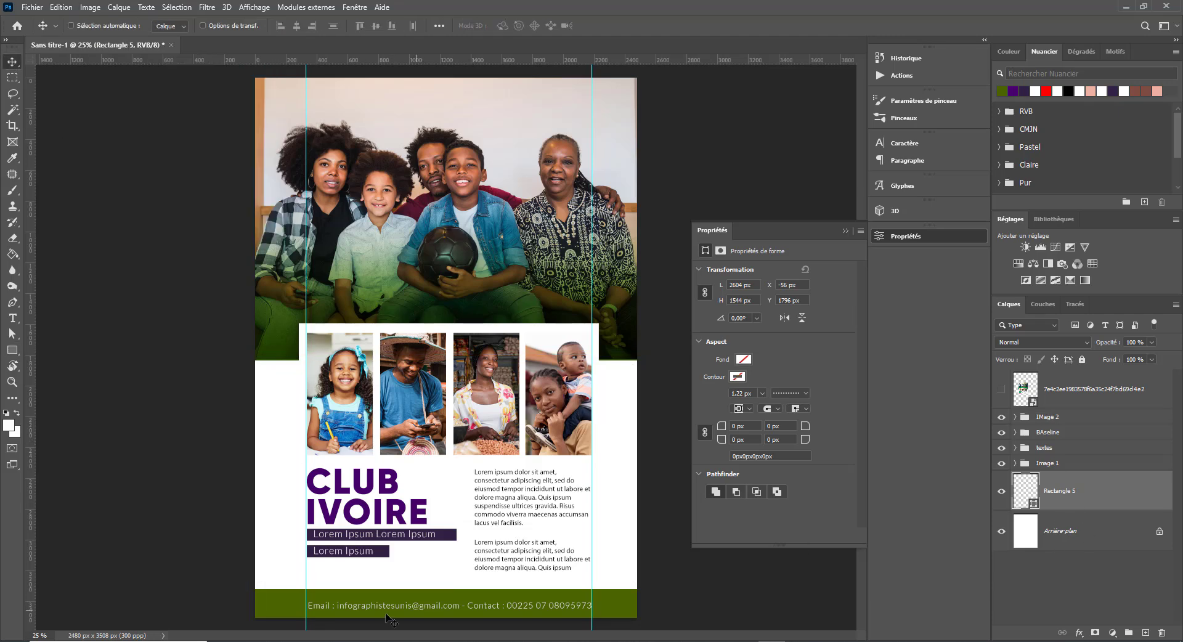
click(743, 359)
click(730, 424)
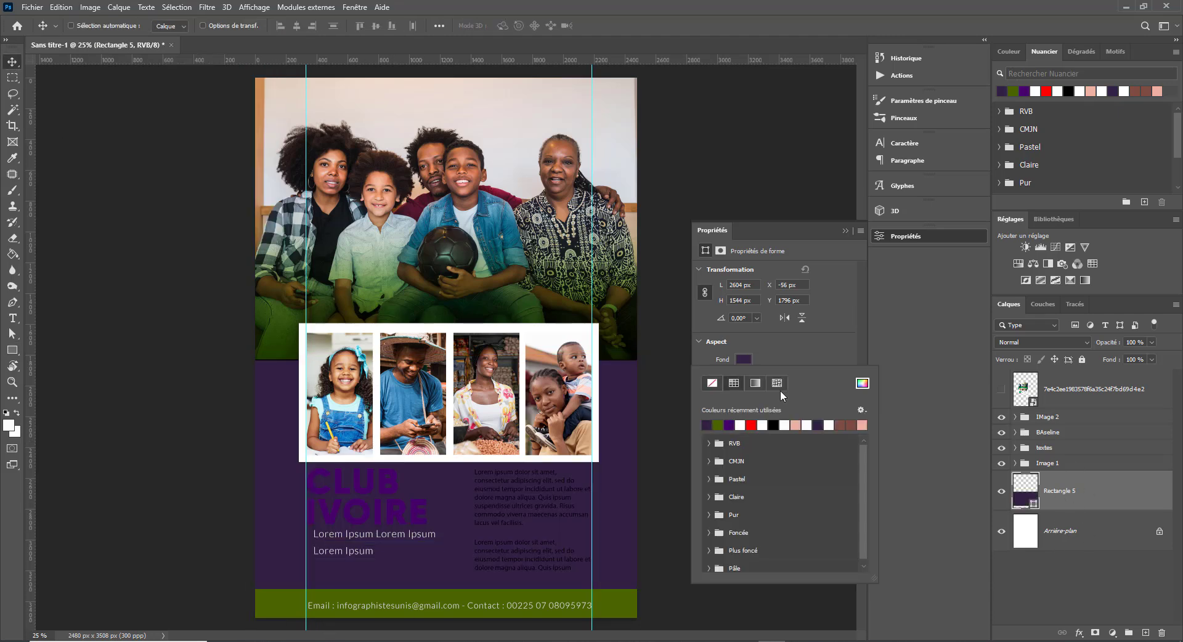
click(846, 230)
click(846, 229)
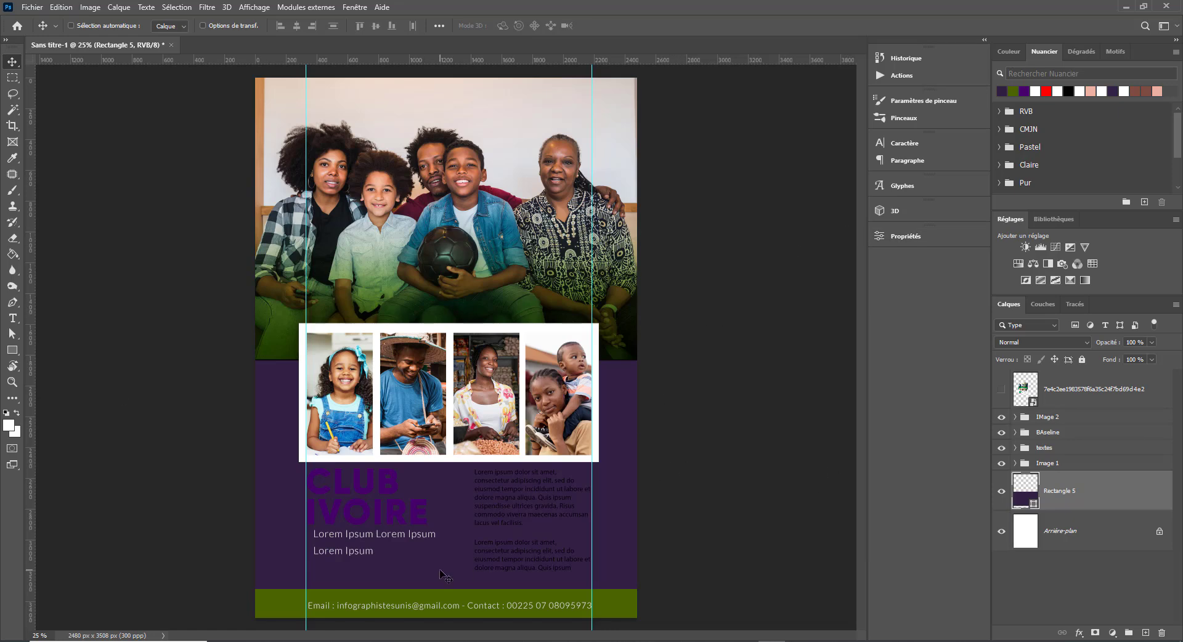
- Place 2148789681.jpg into the flyer, enlarged and positioned over the lower half
mouse_move(251, 641)
click(229, 622)
click(149, 178)
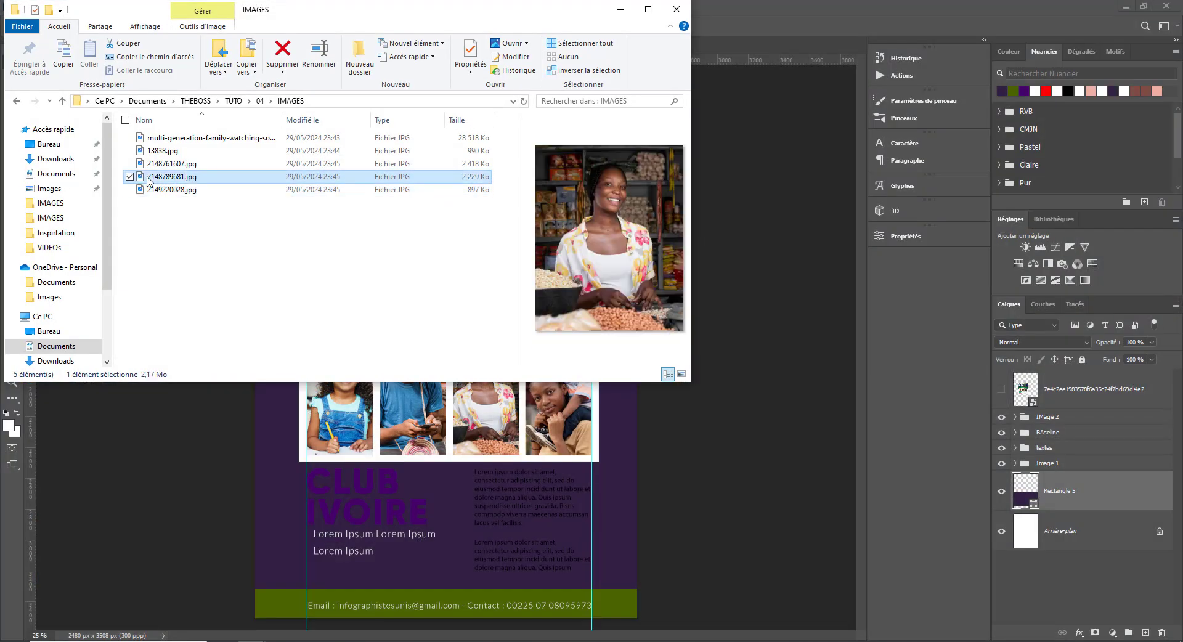
click(150, 165)
click(153, 179)
drag(157, 178, 280, 539)
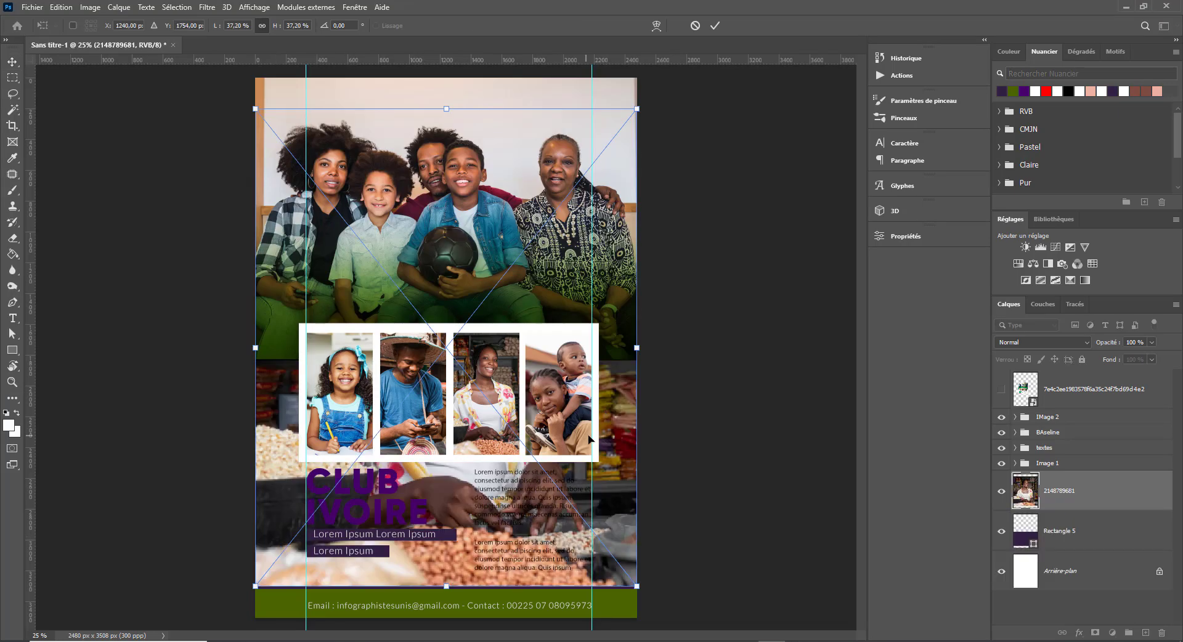
drag(625, 433, 637, 568)
drag(596, 472, 444, 545)
drag(486, 317, 726, 156)
drag(630, 446, 625, 510)
key(Return)
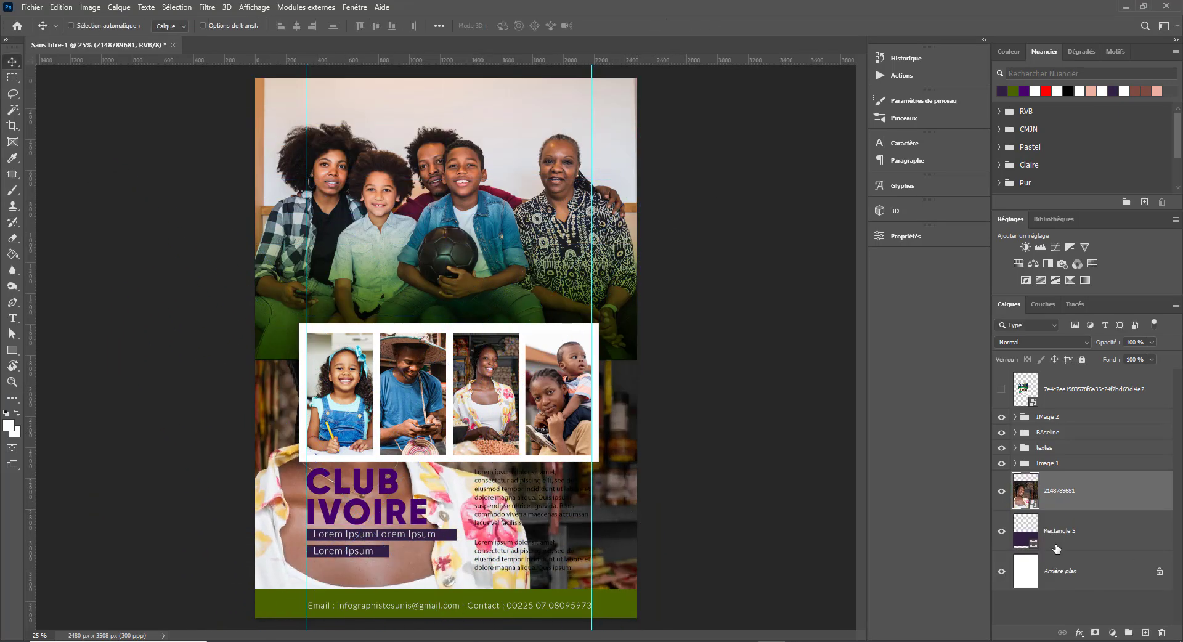
- Clip the photo to Rectangle 5 and blend it as Incrustation at 66% opacity
key(alt)
alt+click(1062, 509)
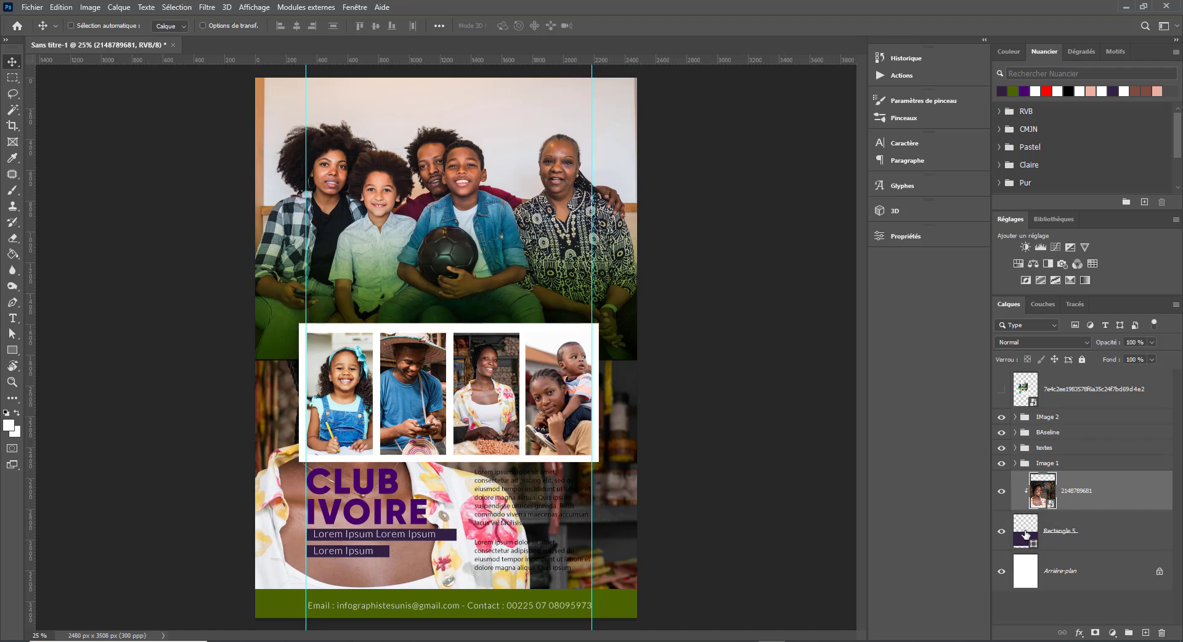
click(1041, 342)
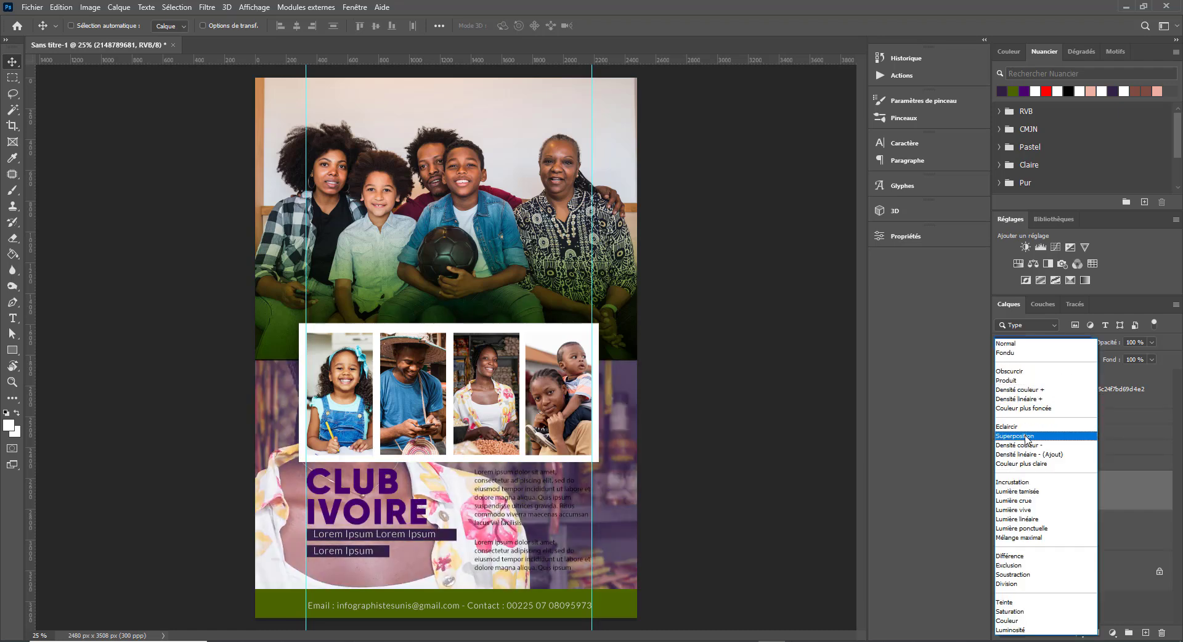
click(1028, 482)
mouse_move(1116, 343)
mouse_down()
mouse_move(1076, 357)
mouse_move(1101, 357)
mouse_up()
- Apply a Gaussian blur with a 16,6 pixel radius to the photo
click(206, 8)
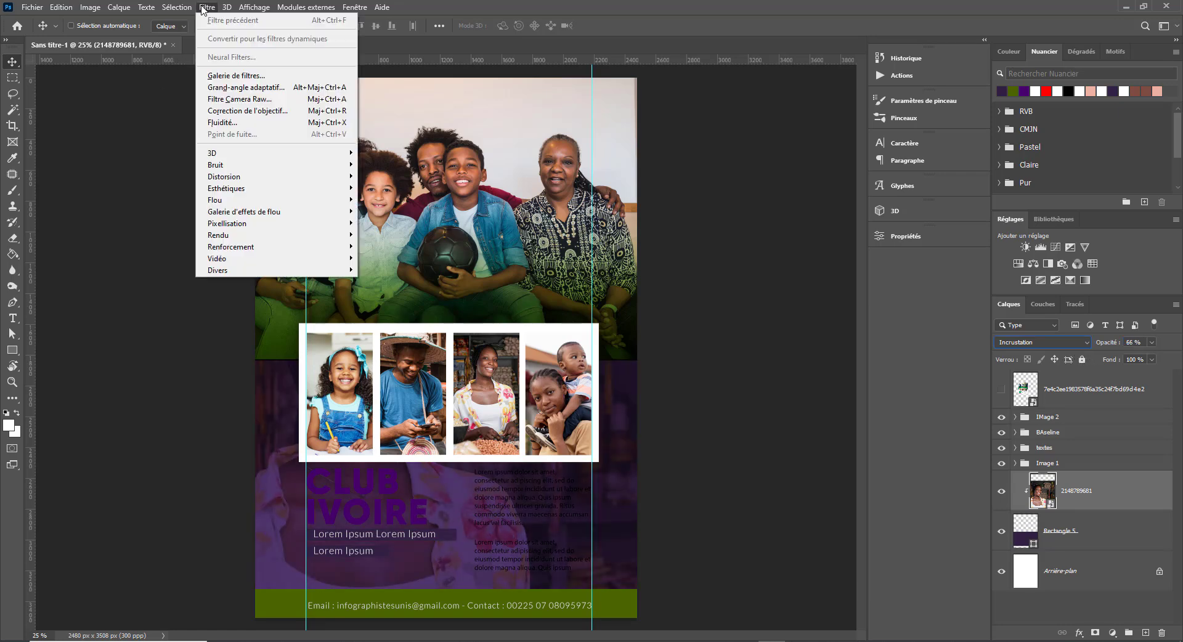
mouse_move(236, 206)
click(394, 258)
drag(888, 453, 906, 456)
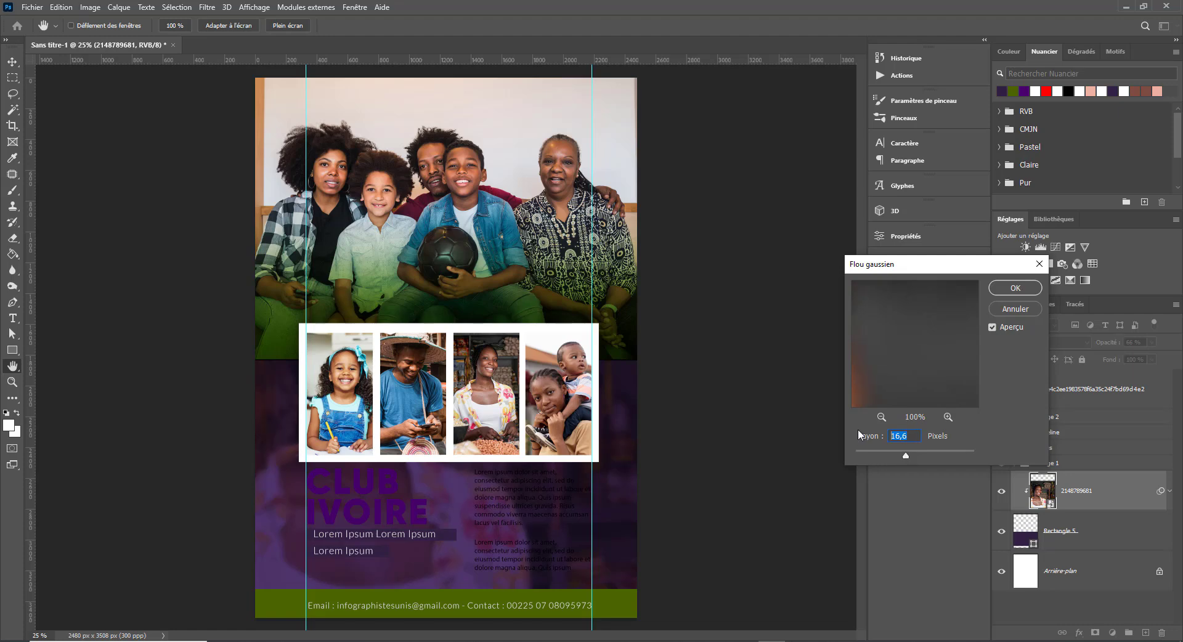
key(Return)
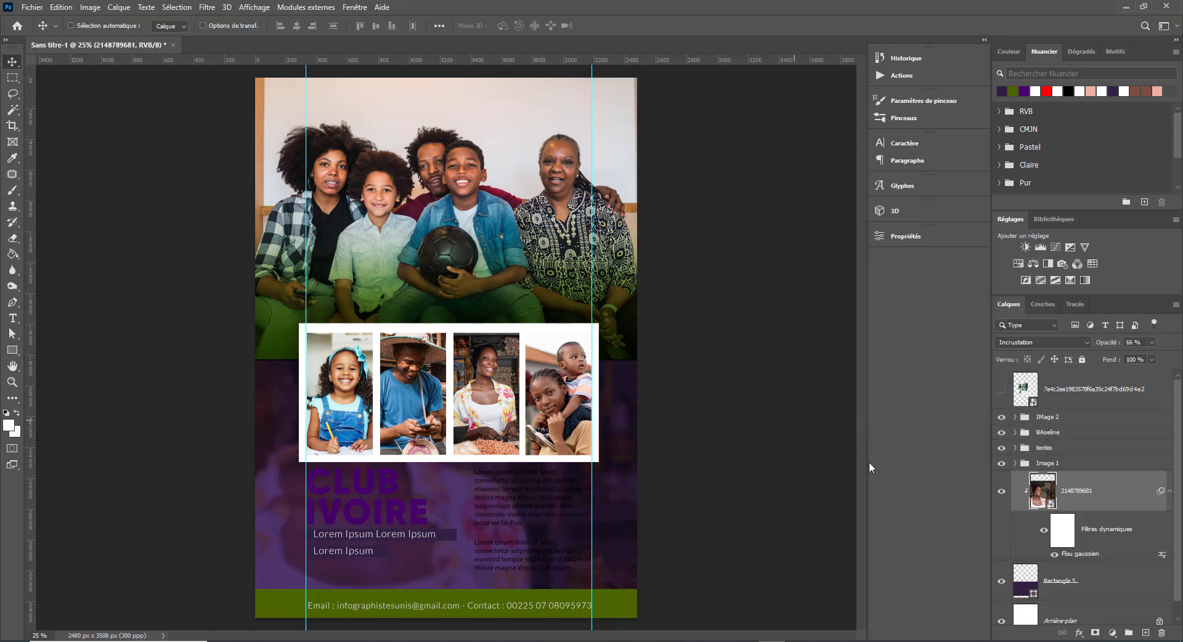
click(1025, 589)
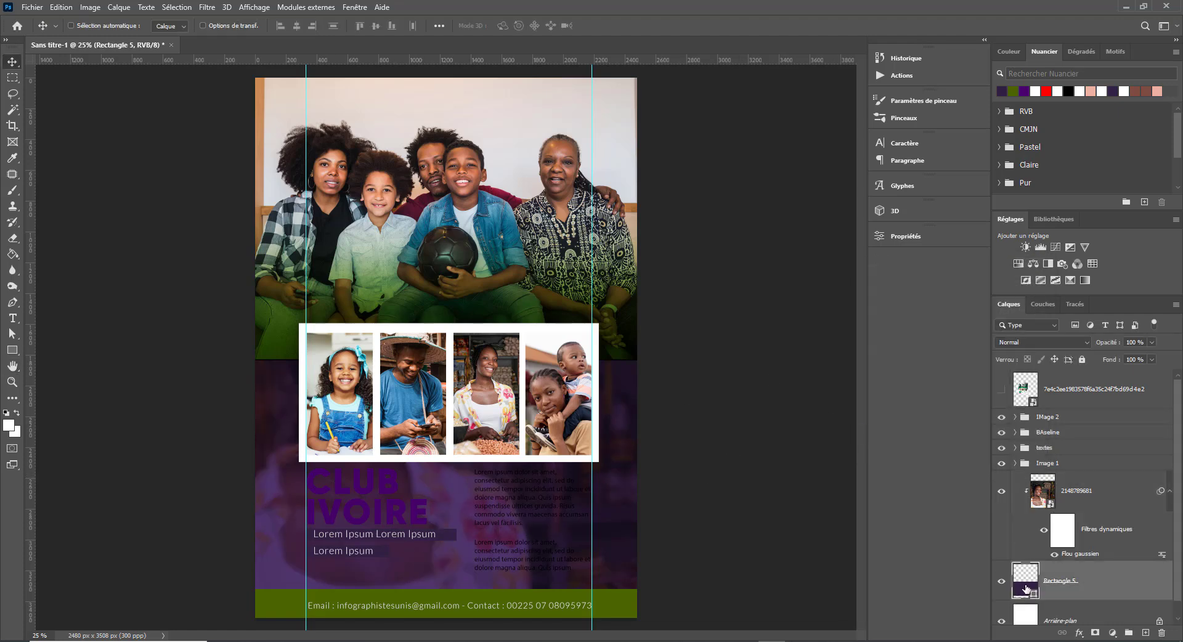
- Set Rectangle 5's fill to dark purple after comparing several recent colours
click(906, 236)
click(743, 359)
click(751, 426)
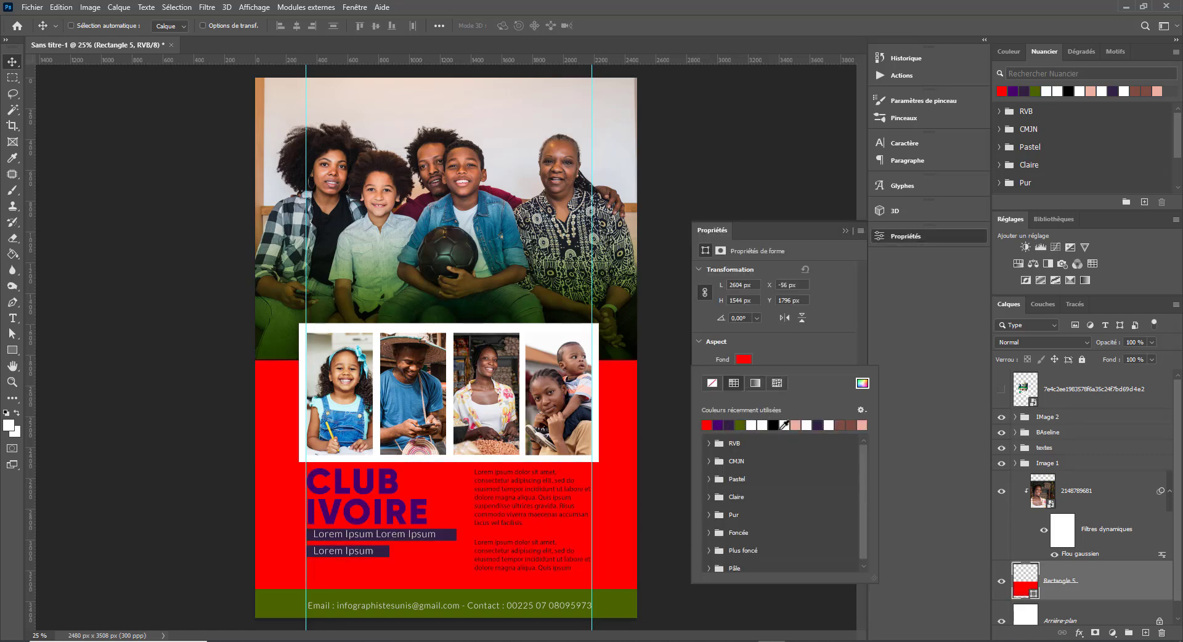
click(851, 425)
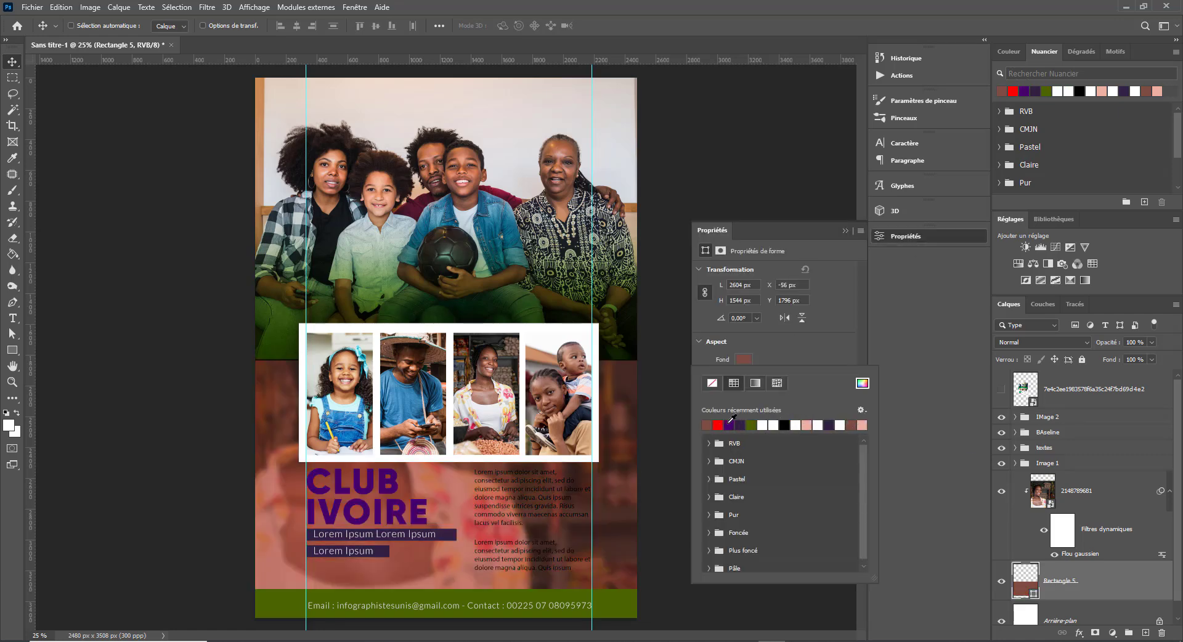
click(728, 425)
click(739, 425)
click(729, 424)
click(718, 425)
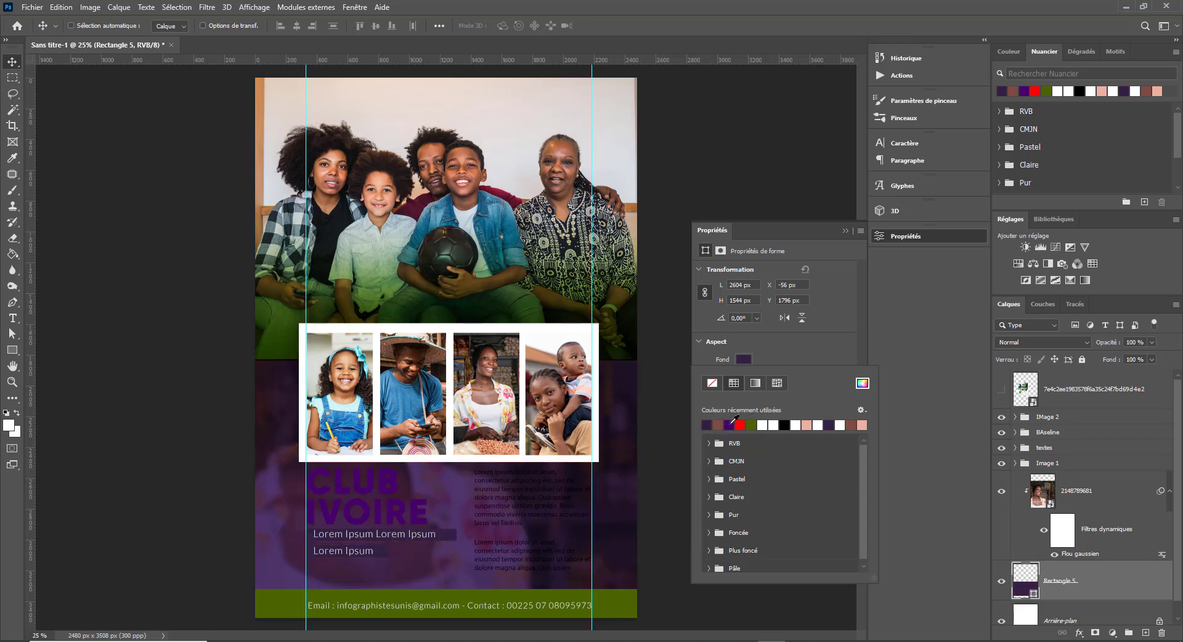
click(729, 424)
click(717, 424)
click(729, 425)
click(718, 425)
click(845, 231)
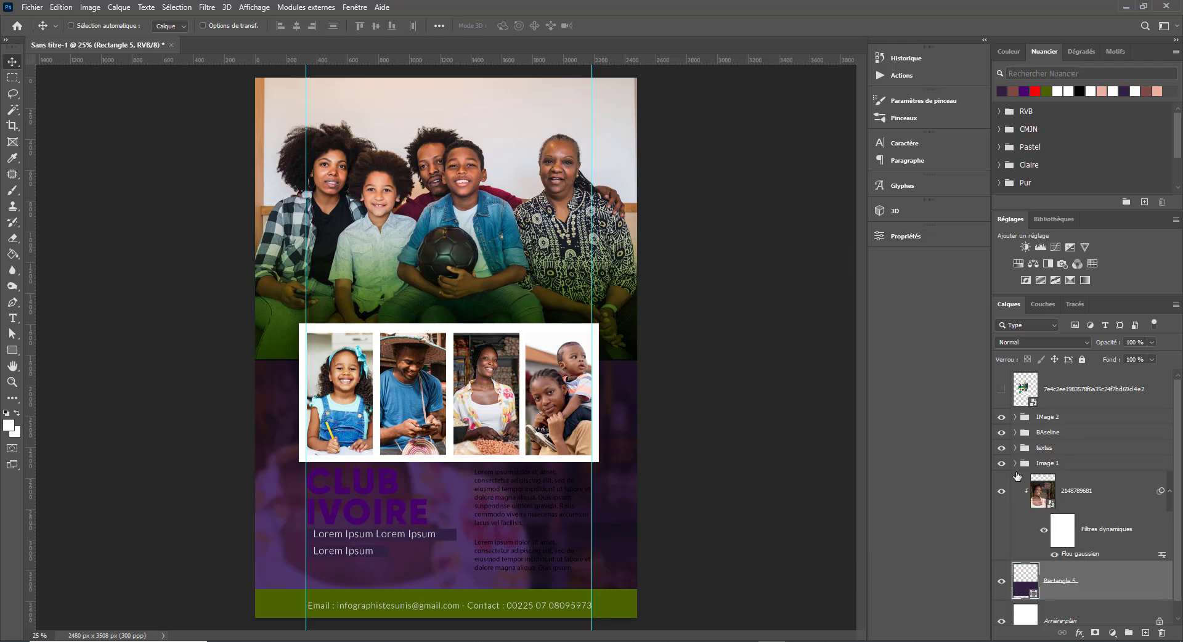
- Group the blurred photo and Rectangle 5 into a group named FOND
click(1083, 498)
shift+click(1119, 589)
click(1128, 632)
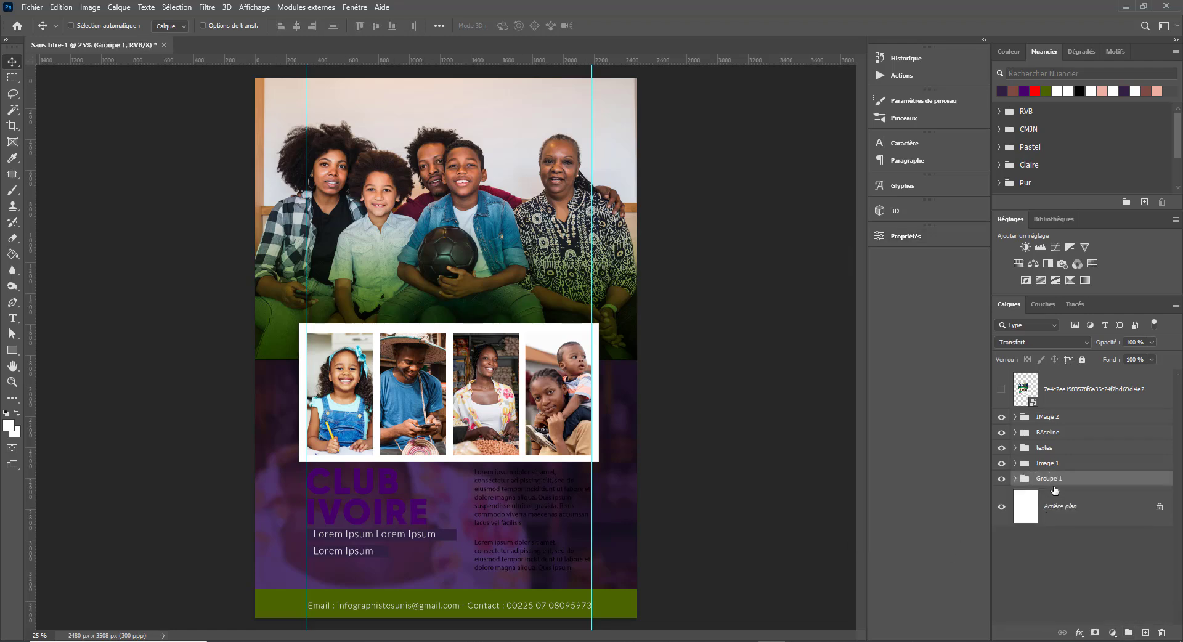
double_click(1047, 479)
text(FOND)
key(Return)
click(999, 480)
click(999, 479)
- Duplicate the textes group and try a colour overlay style on the copy
click(1047, 448)
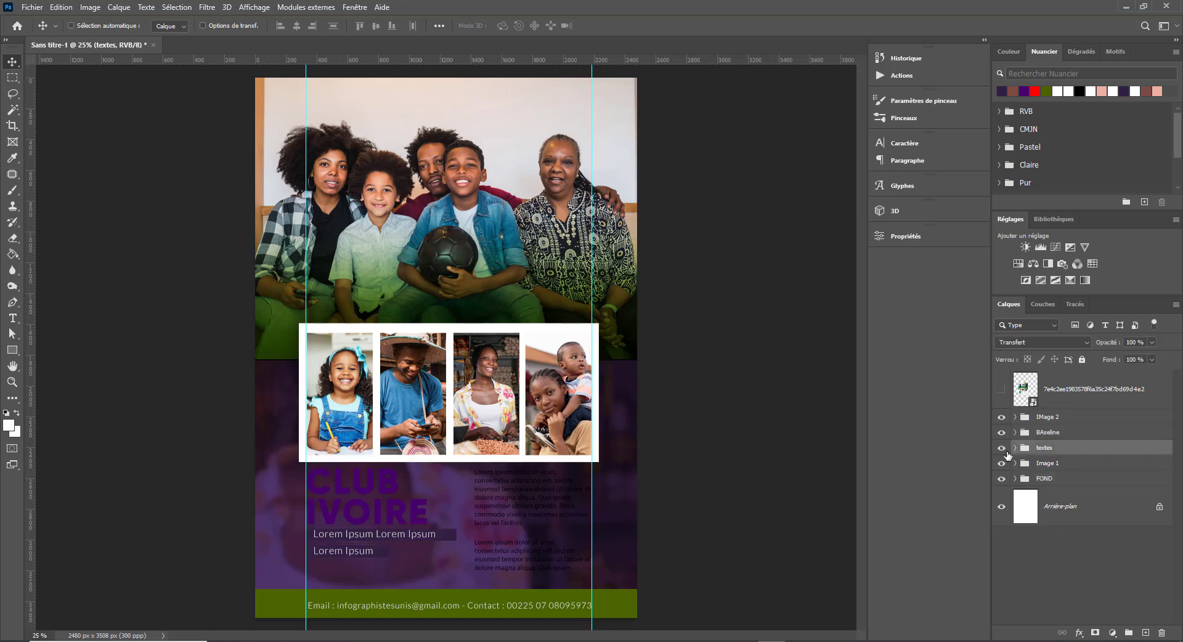
click(1000, 448)
click(999, 448)
drag(1047, 448, 1147, 631)
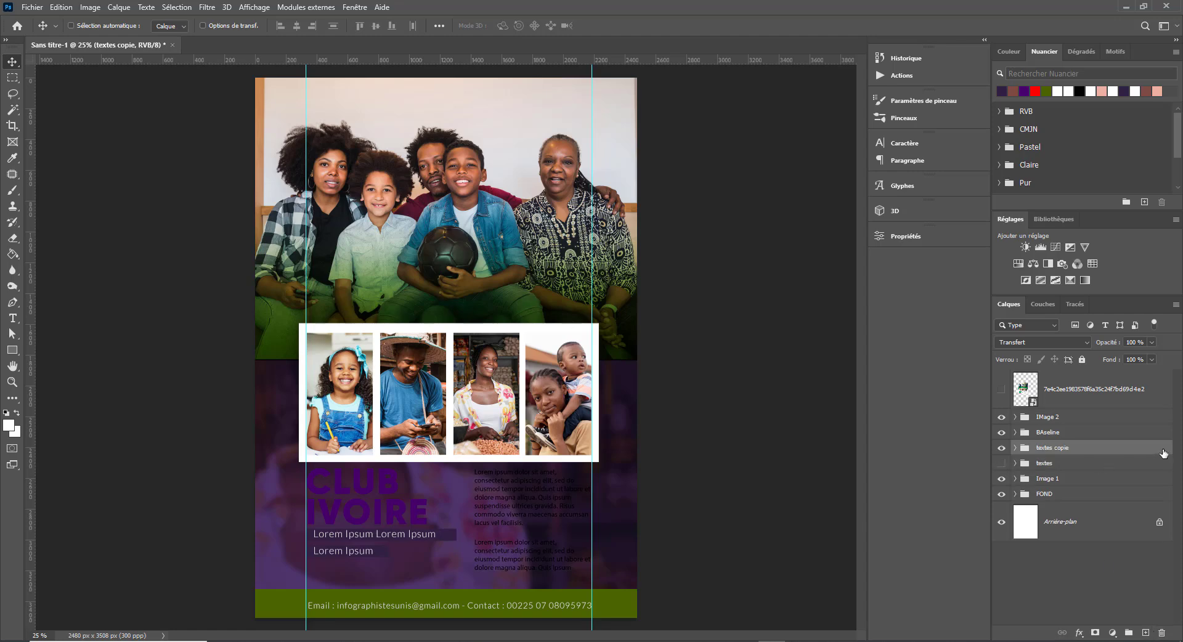
double_click(1158, 456)
click(714, 251)
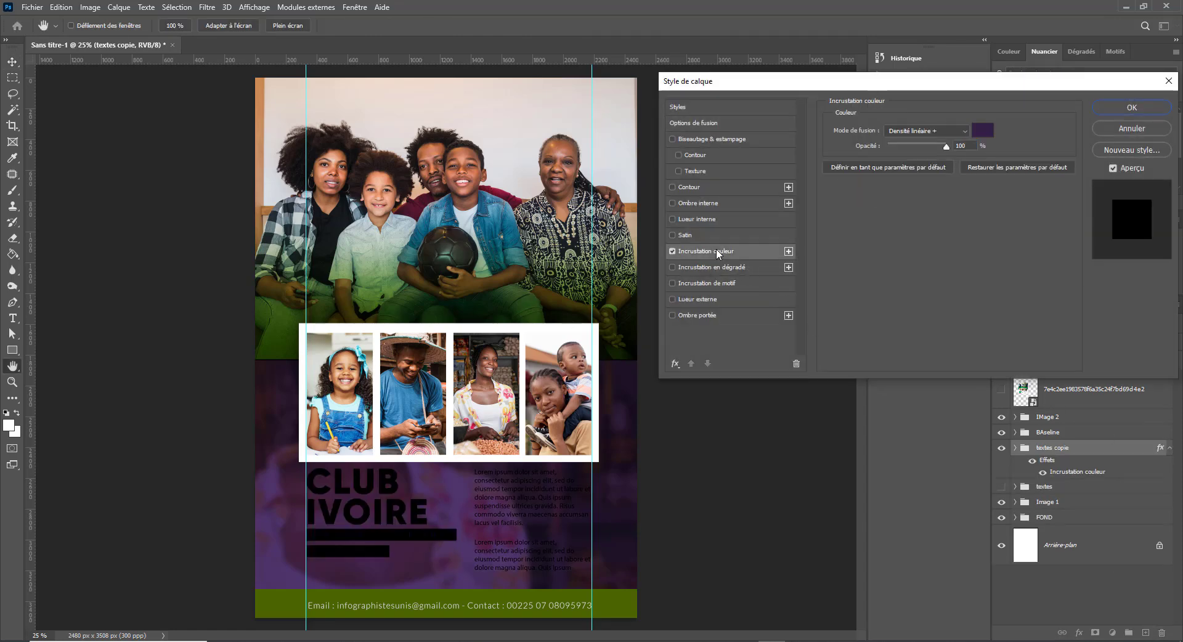
- Drop the colour overlay and make the body paragraph text layers white
click(1119, 129)
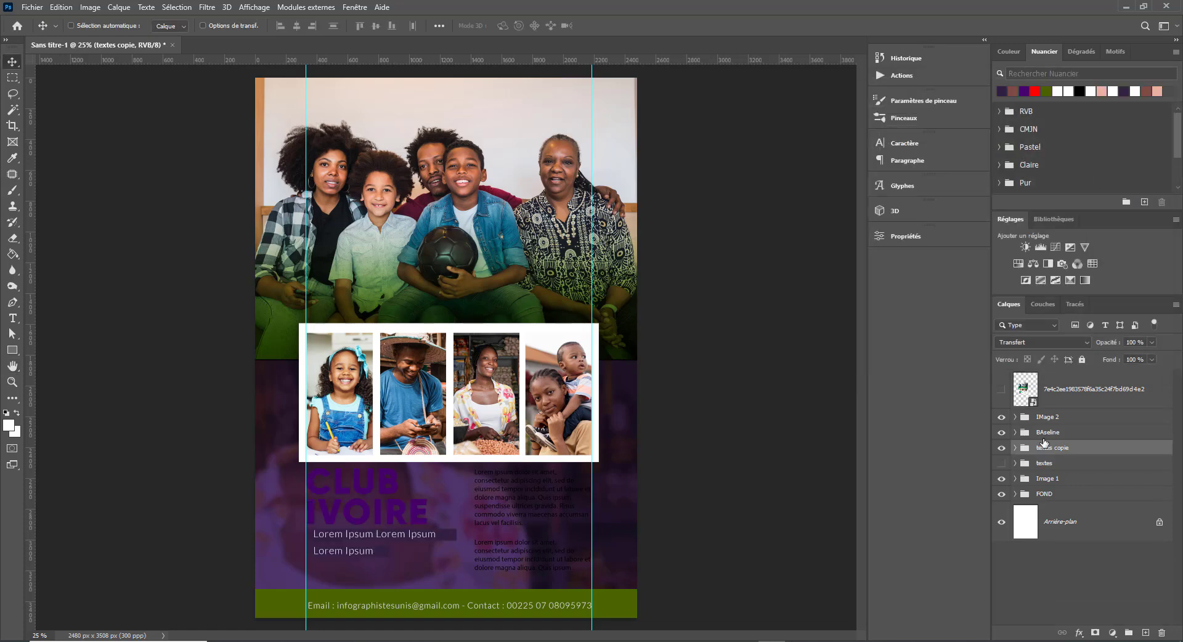
click(1015, 448)
click(1120, 484)
scroll(1076, 526, down, 3)
shift+click(1111, 442)
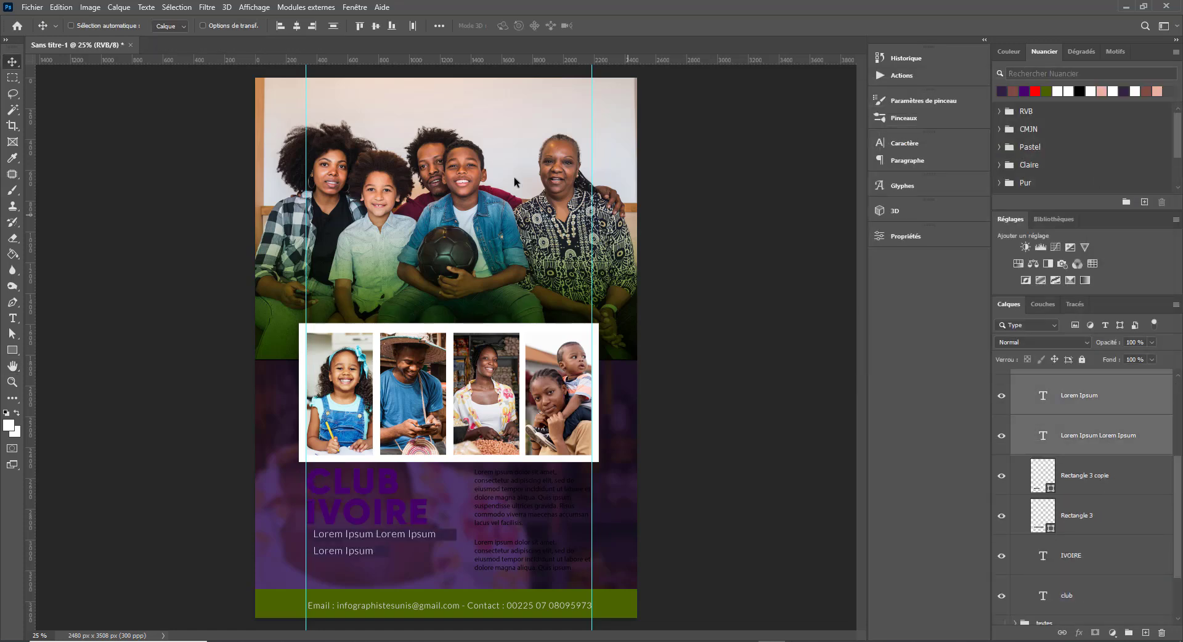
click(1057, 91)
scroll(1108, 462, down, 2)
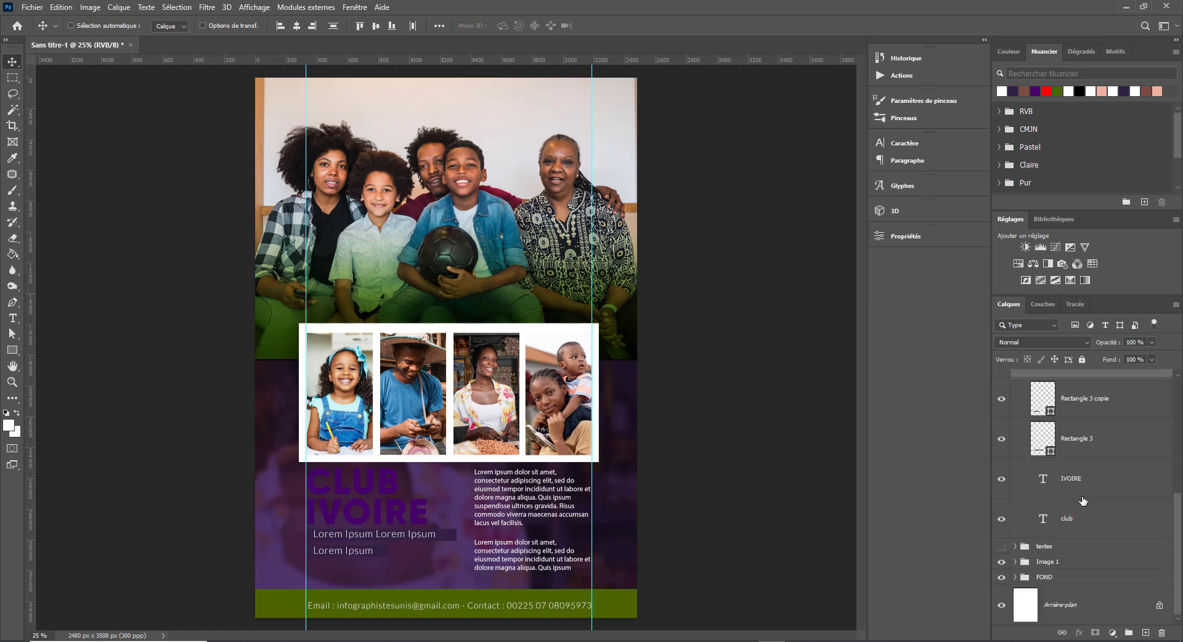
scroll(1108, 462, up, 2)
- Fill both label bars, Rectangle 3 copie and Rectangle 3, red
click(1137, 482)
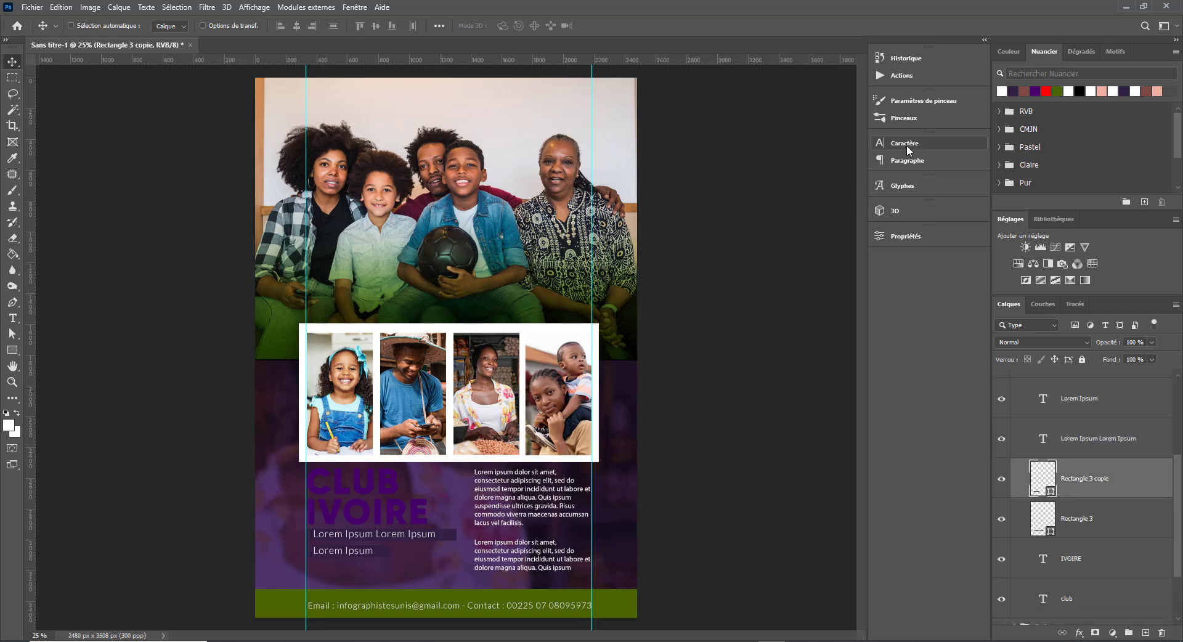
click(904, 236)
click(745, 358)
click(751, 425)
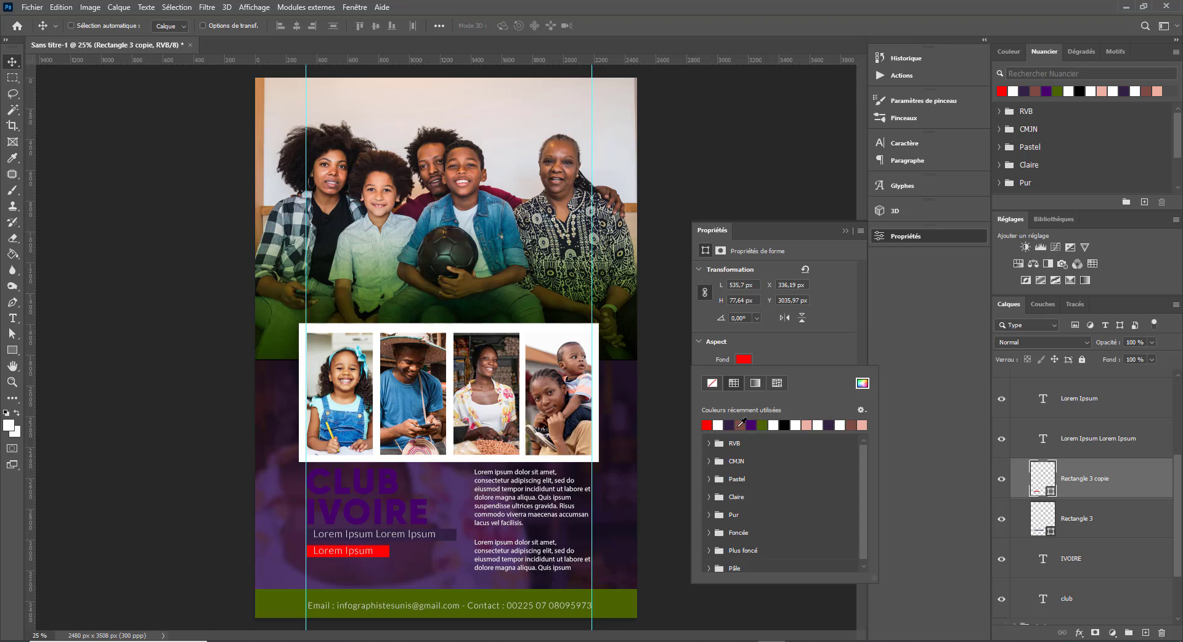
click(1025, 525)
click(743, 358)
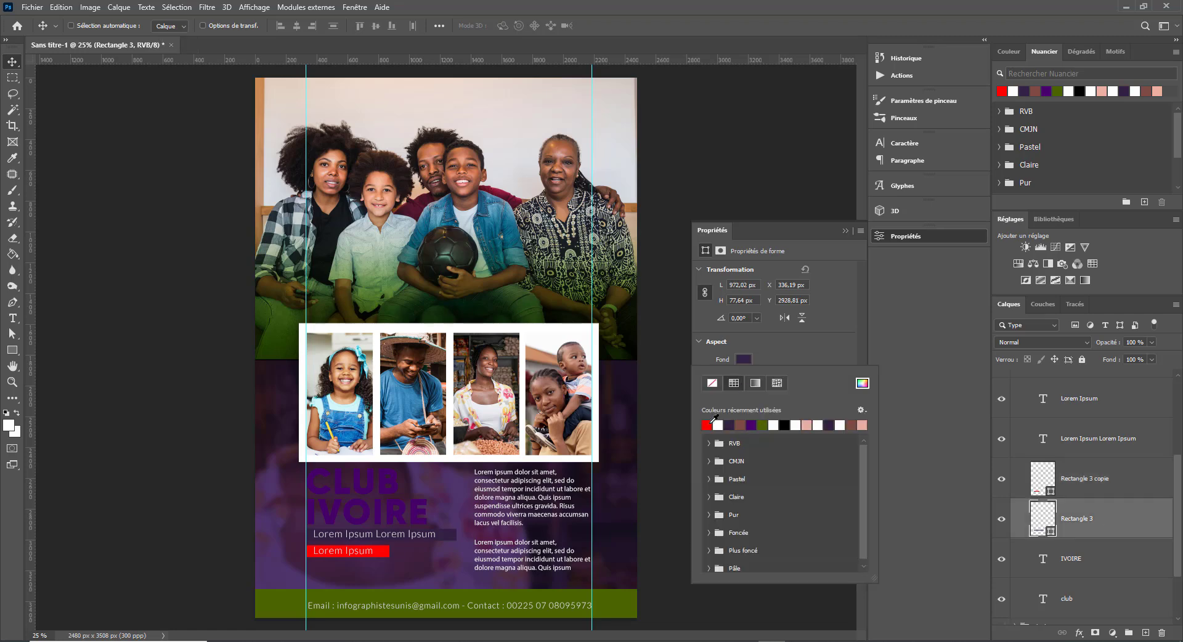
click(707, 425)
- Make the IVOIRE title text white after trying bright yellow
right_click(372, 513)
click(395, 536)
click(836, 367)
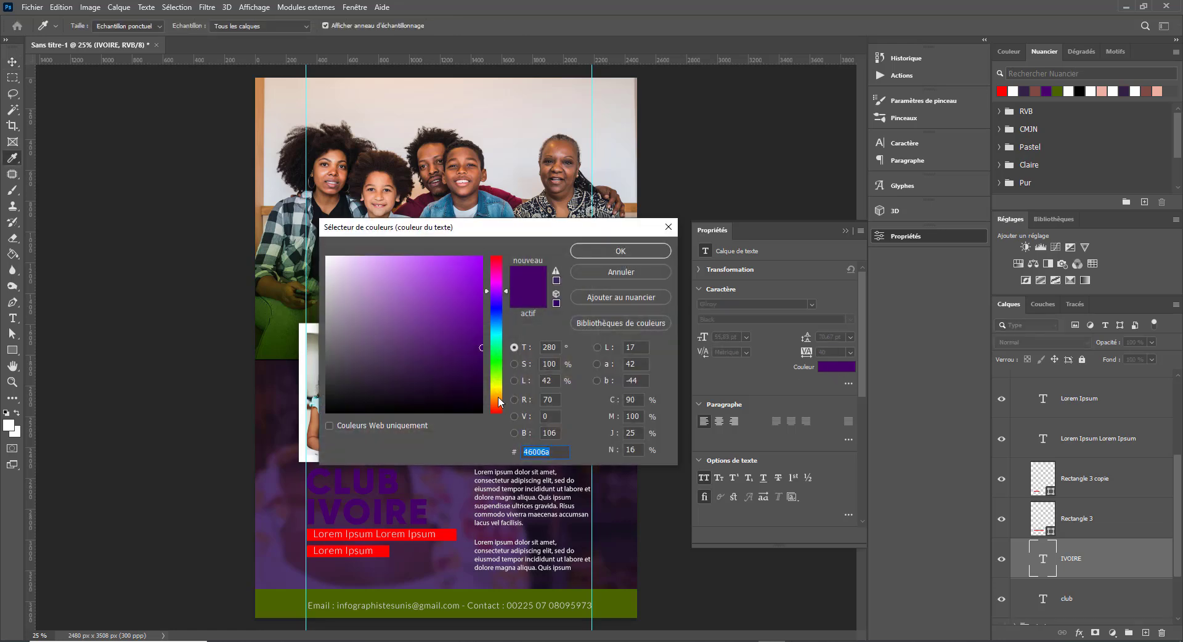
drag(499, 401, 499, 387)
click(482, 257)
click(645, 252)
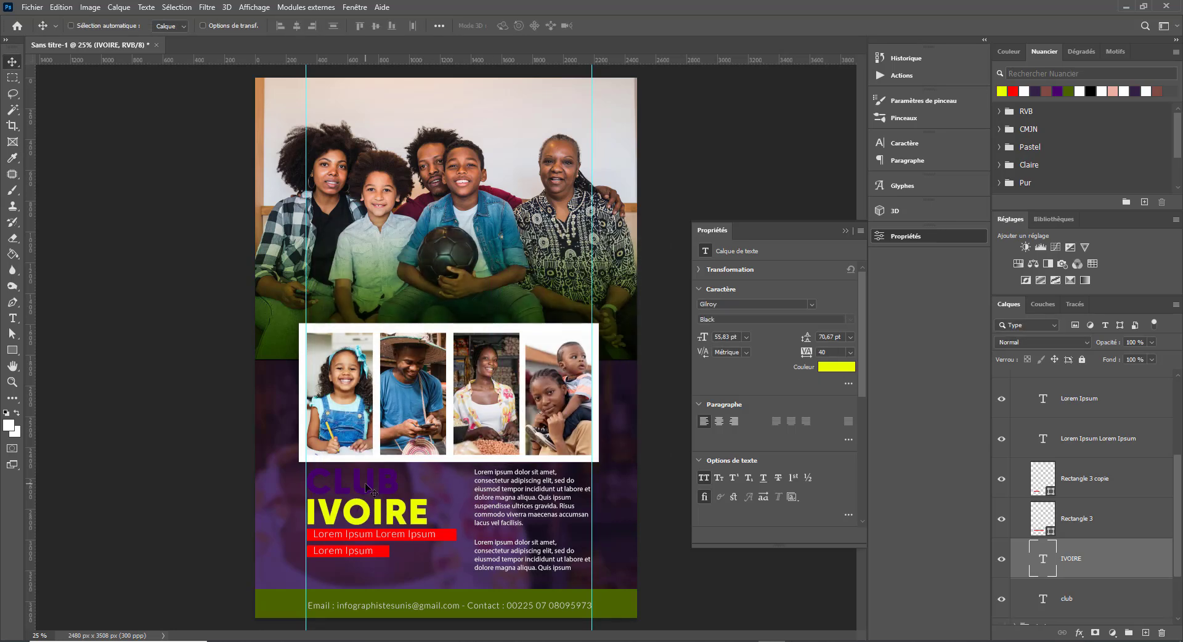
click(848, 365)
click(328, 260)
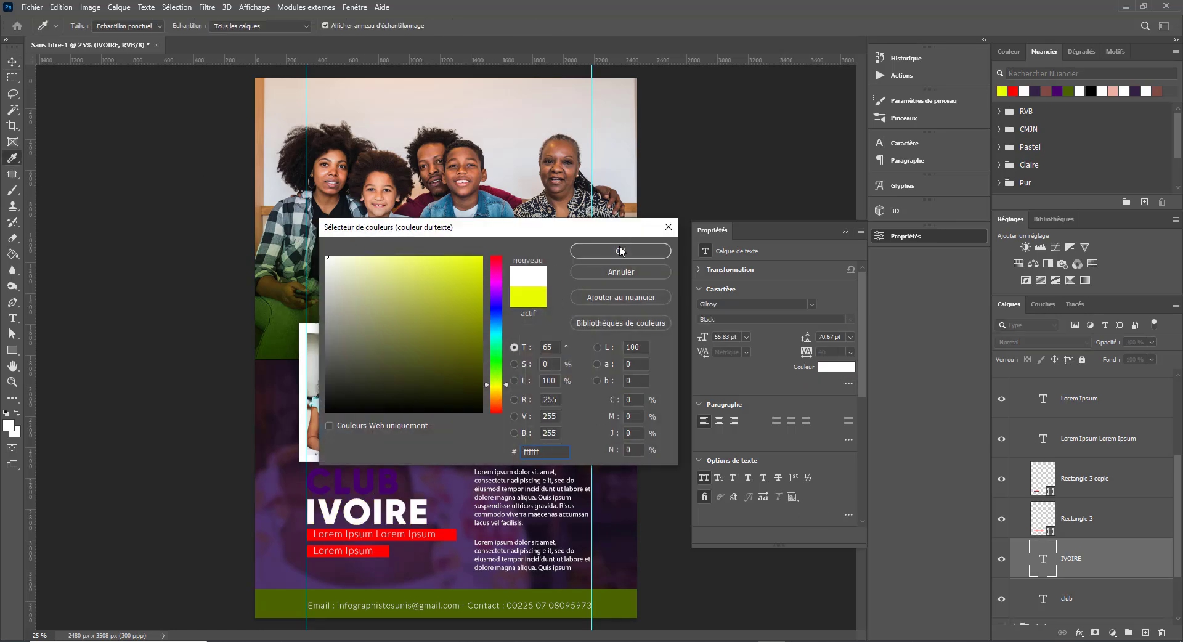
click(618, 254)
- Make the CLUB title text white
right_click(371, 487)
click(396, 502)
click(836, 367)
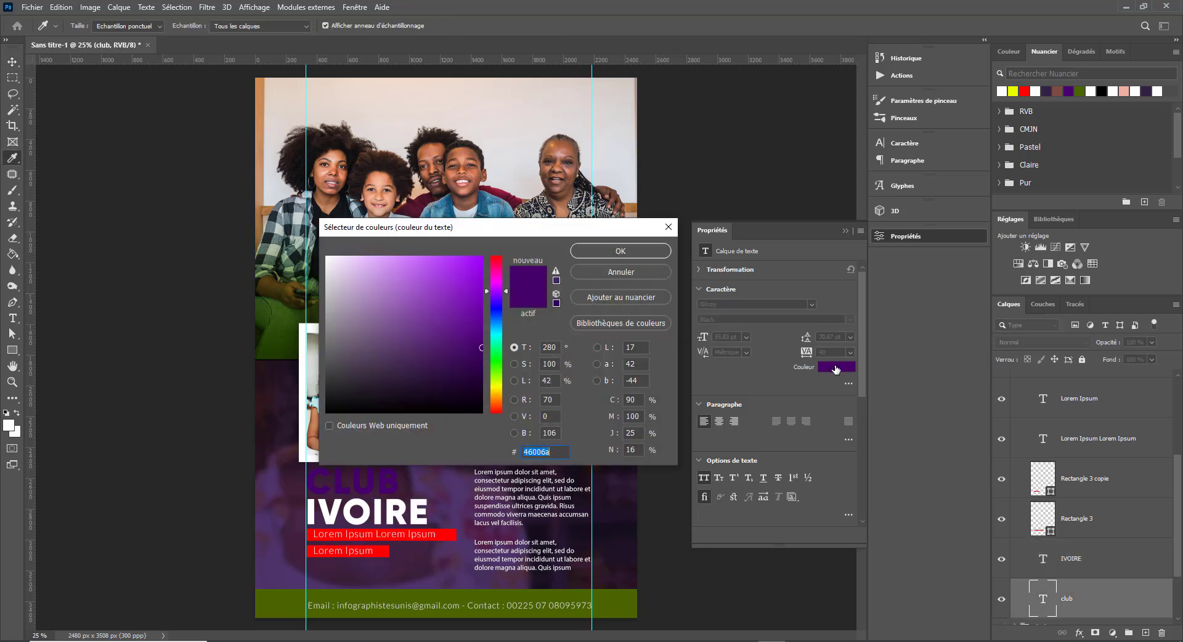
click(327, 259)
click(618, 254)
- Fill Rectangle 3 with the olive green sampled from the footer
right_click(445, 535)
click(465, 556)
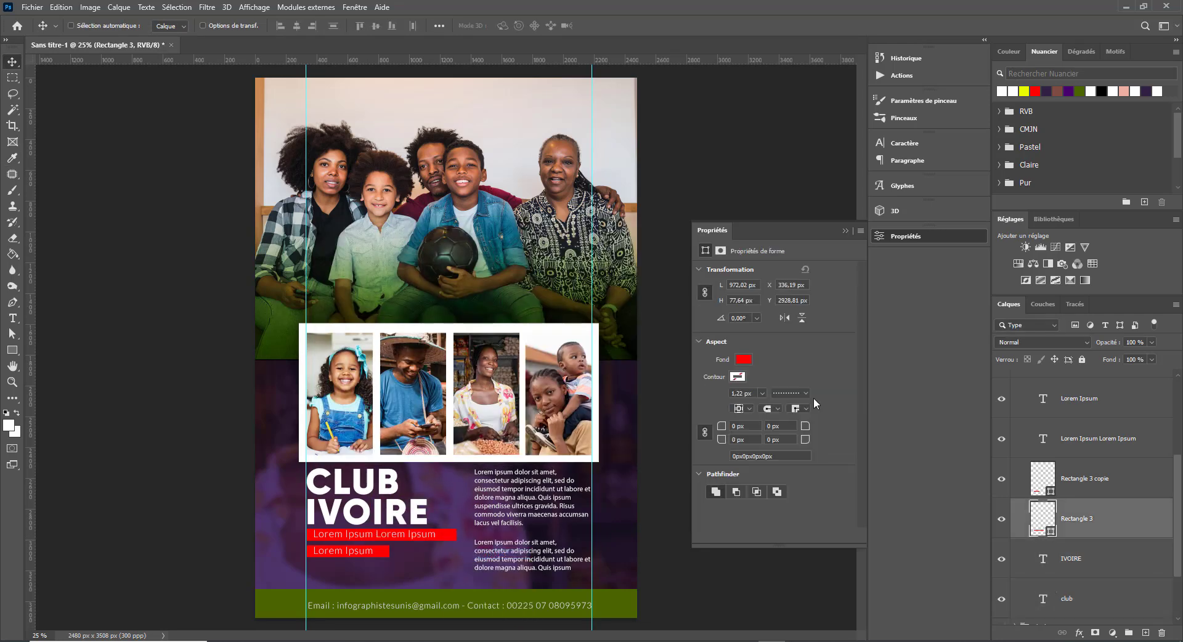
click(743, 360)
click(862, 383)
click(445, 601)
click(621, 251)
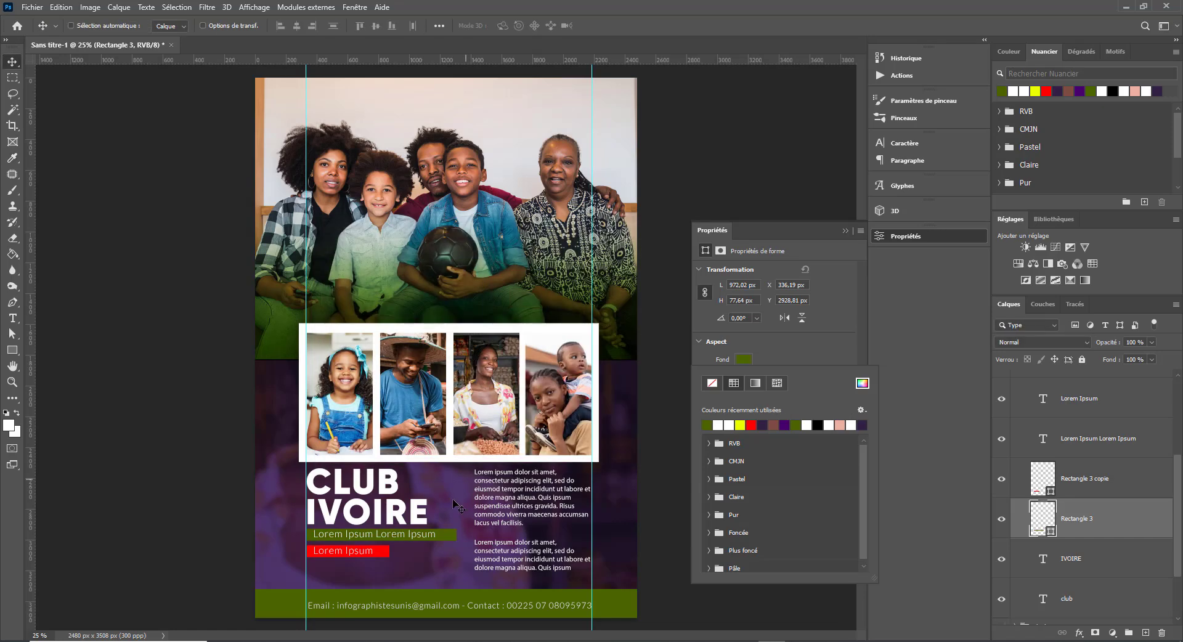
- Fill Rectangle 3 copie with the same olive green
right_click(389, 556)
click(433, 573)
click(749, 362)
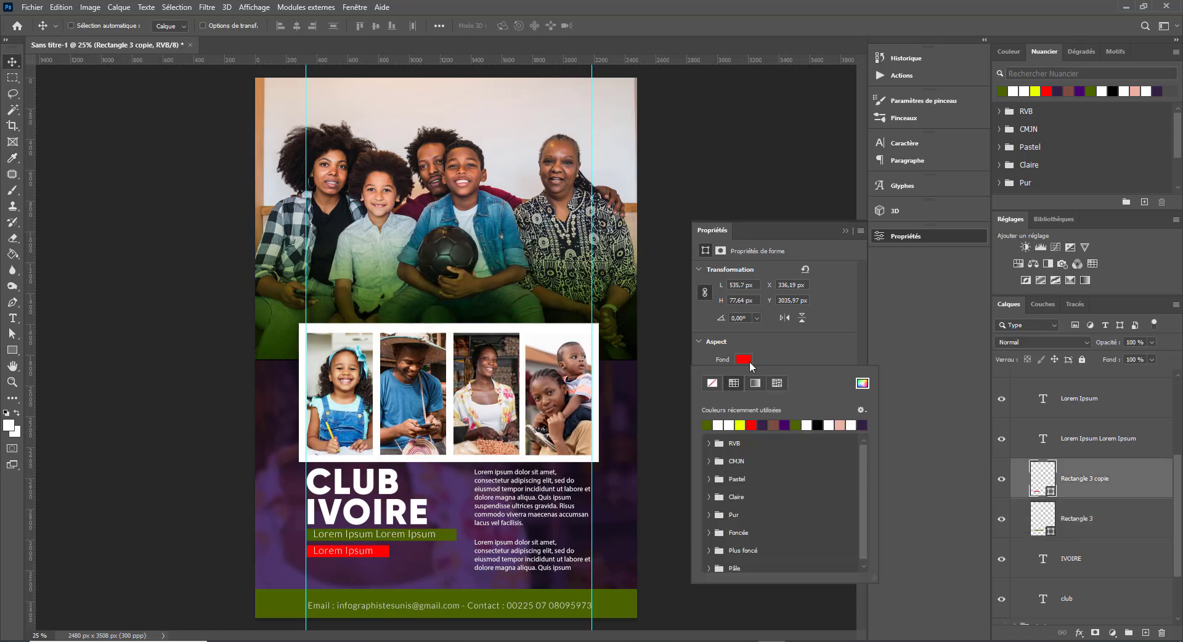
click(862, 383)
click(454, 534)
click(632, 250)
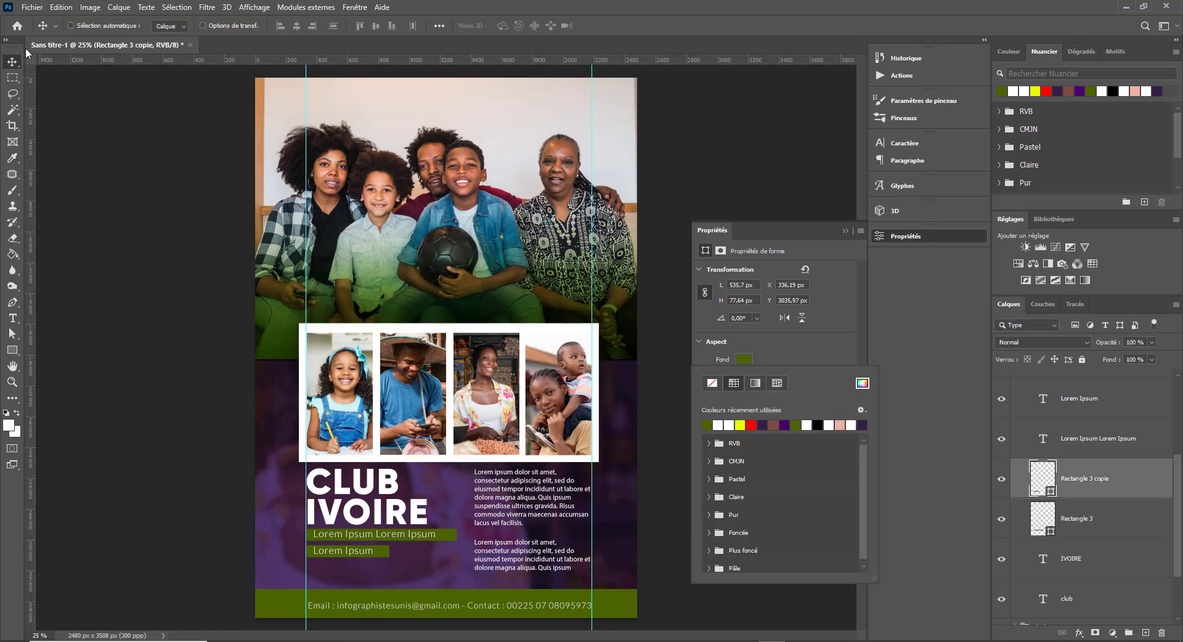
click(844, 231)
click(844, 231)
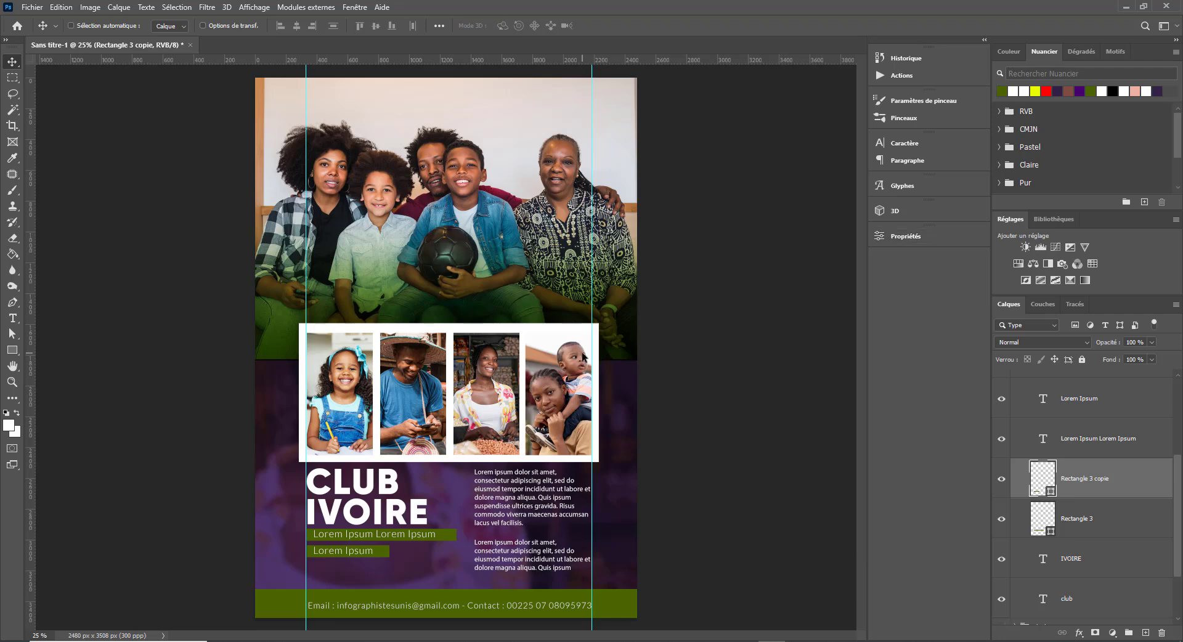
- Nudge the family photo down slightly and collapse the textes copie and Image 1 groups
right_click(390, 178)
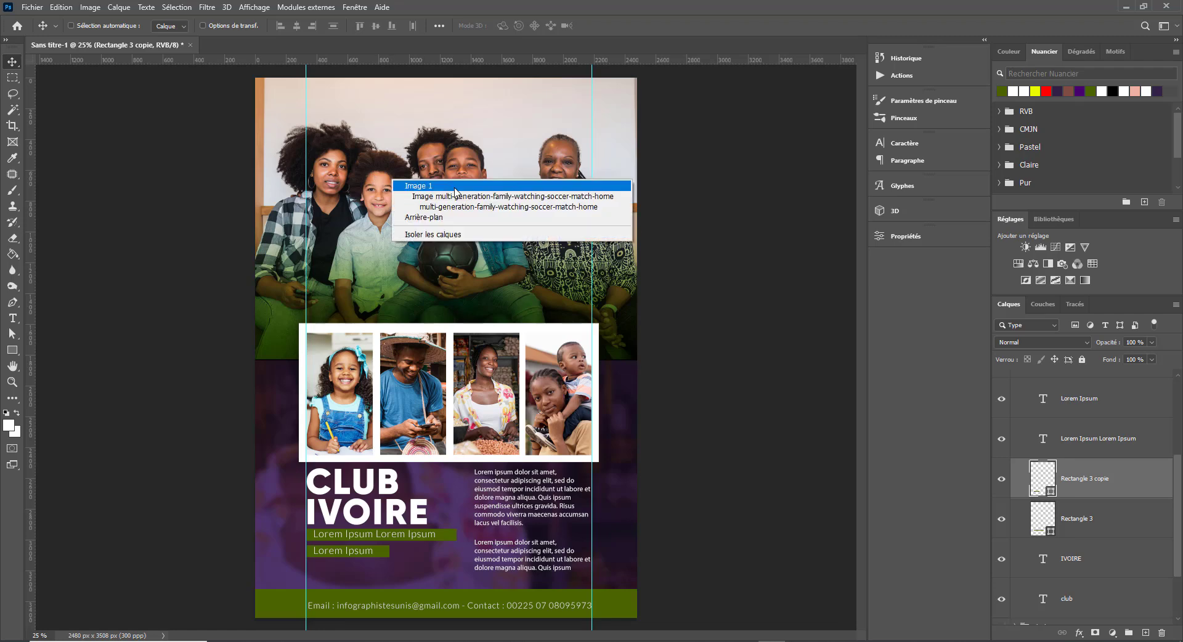
click(462, 192)
drag(451, 173, 452, 175)
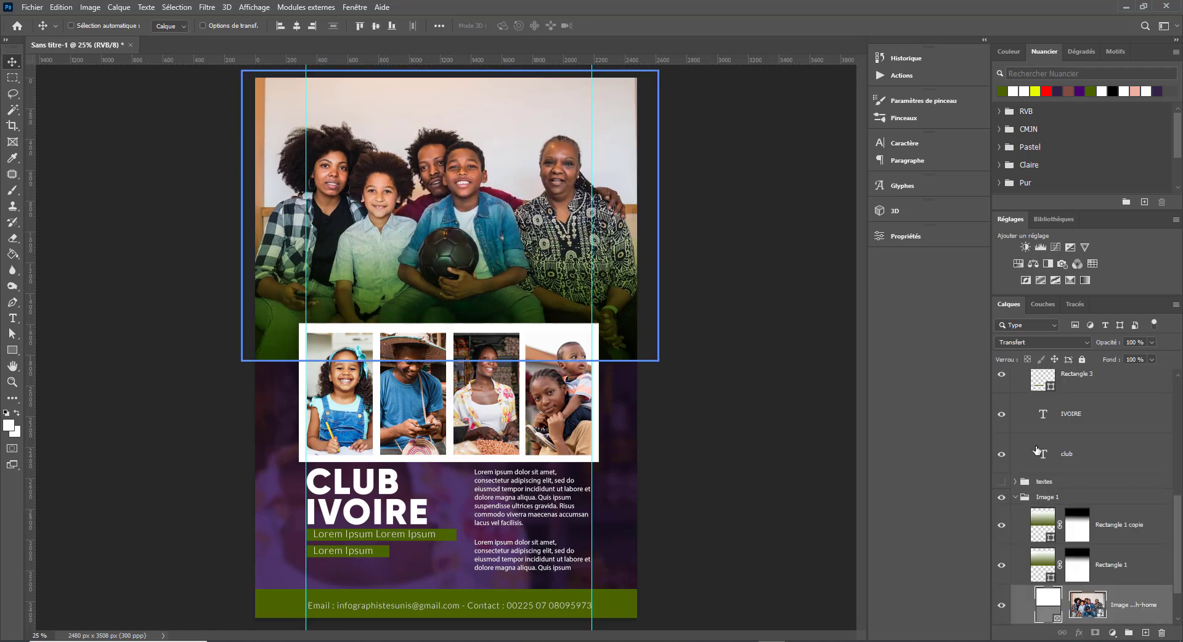
scroll(1104, 572, up, 5)
click(1015, 448)
click(1015, 478)
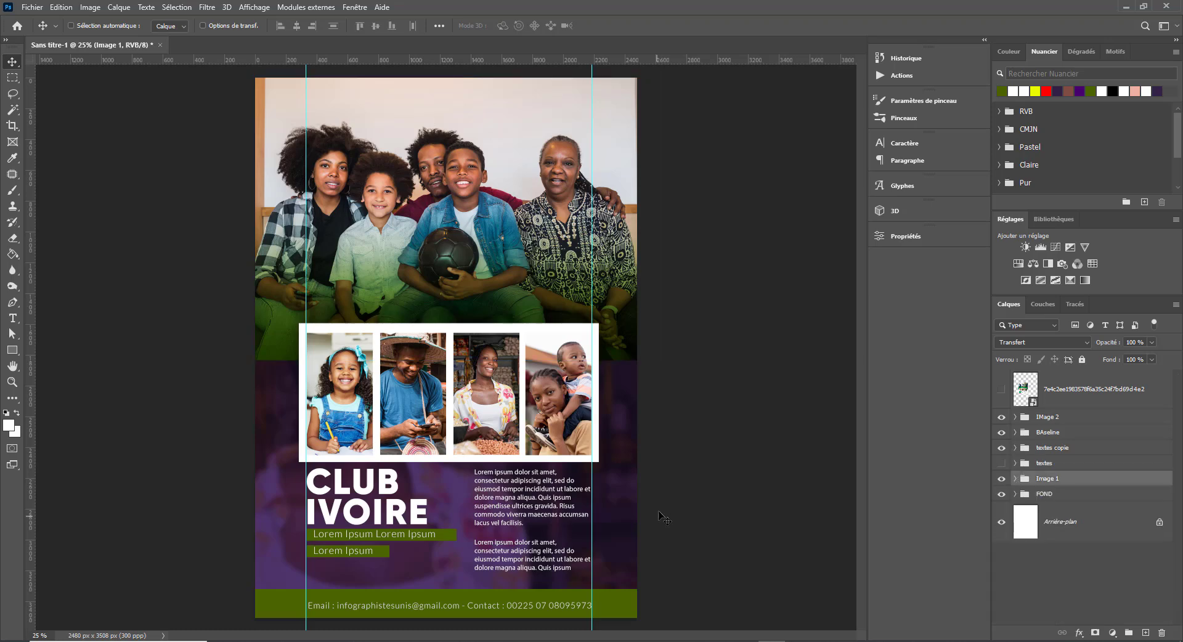
- Nudge the footer contact text layer up a few pixels
right_click(454, 608)
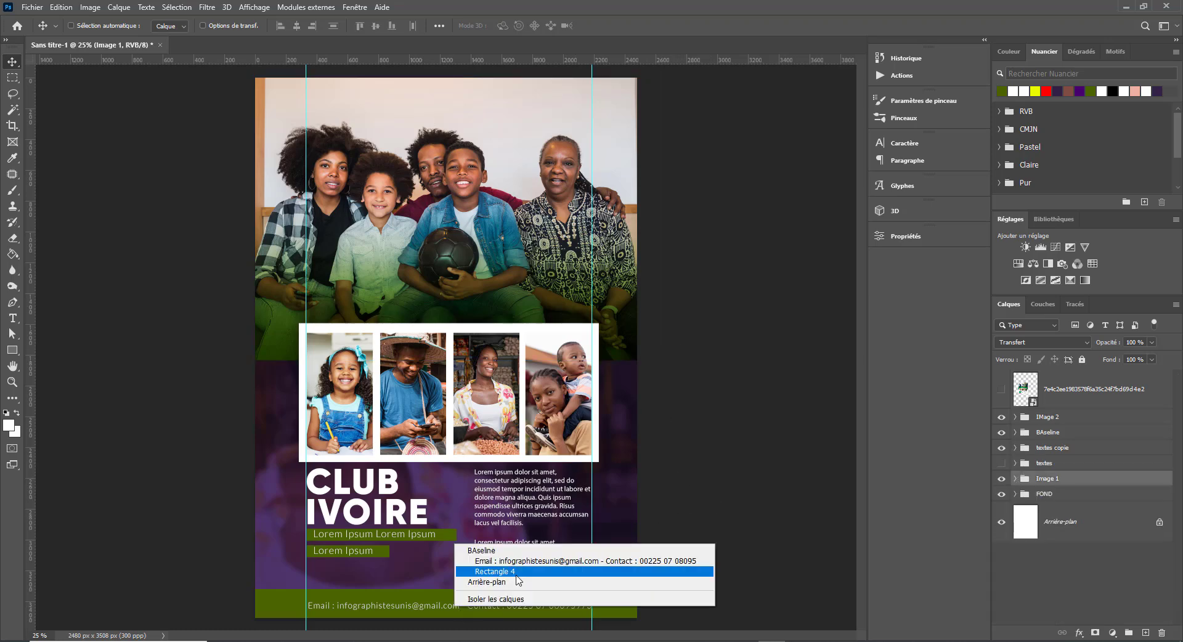
click(527, 568)
key(shift+Up)
key(shift+Up)
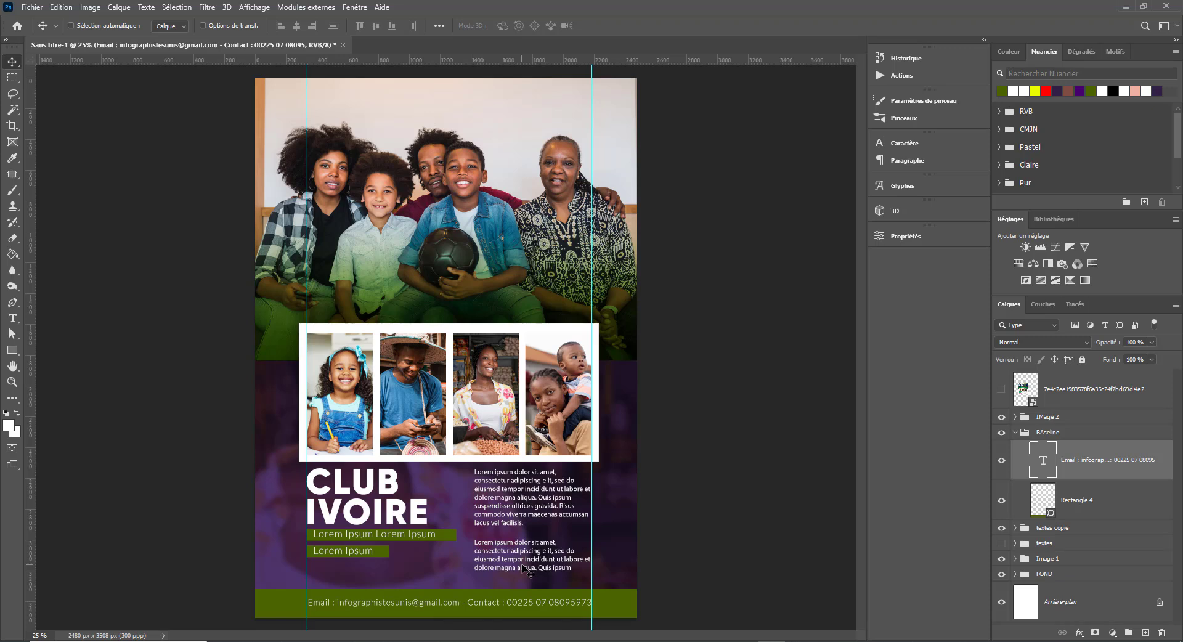